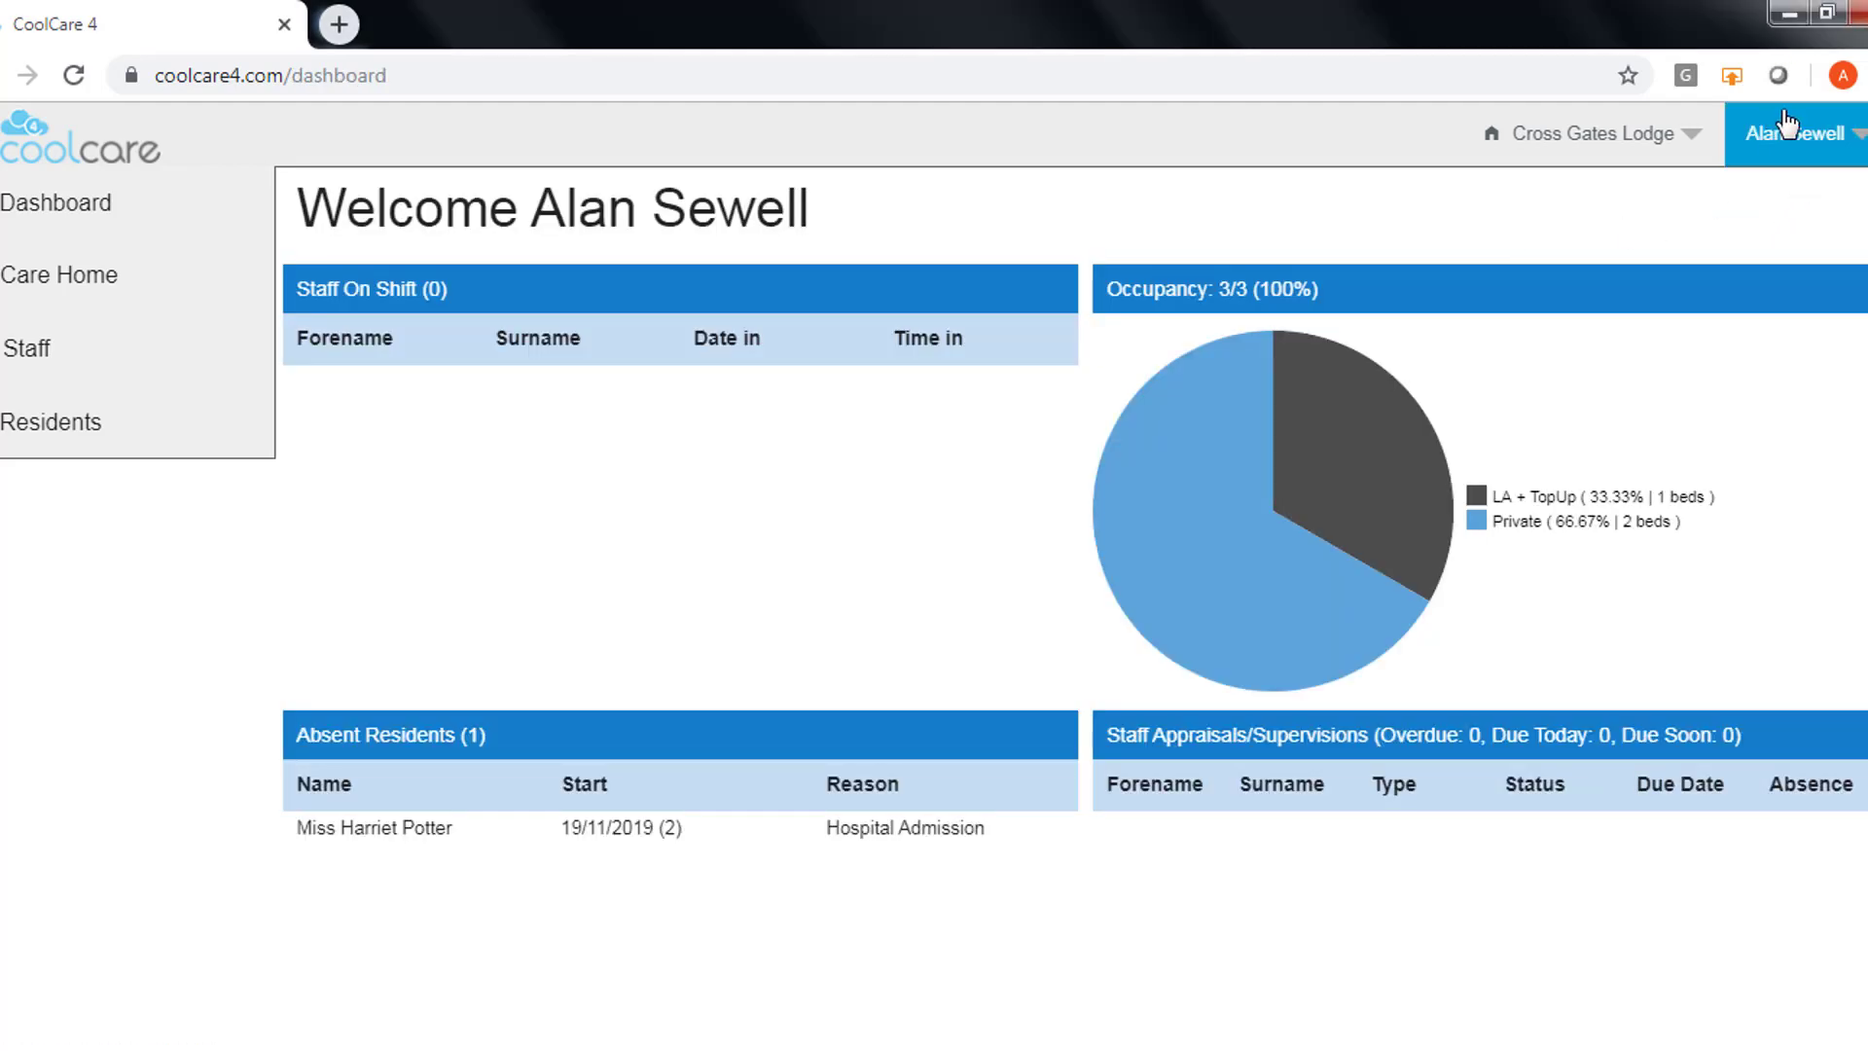
Step: From Group Positions, create and save 'Agency Care Asst' under the Agency department for Cross Gates Lodge
left_click(1800, 141)
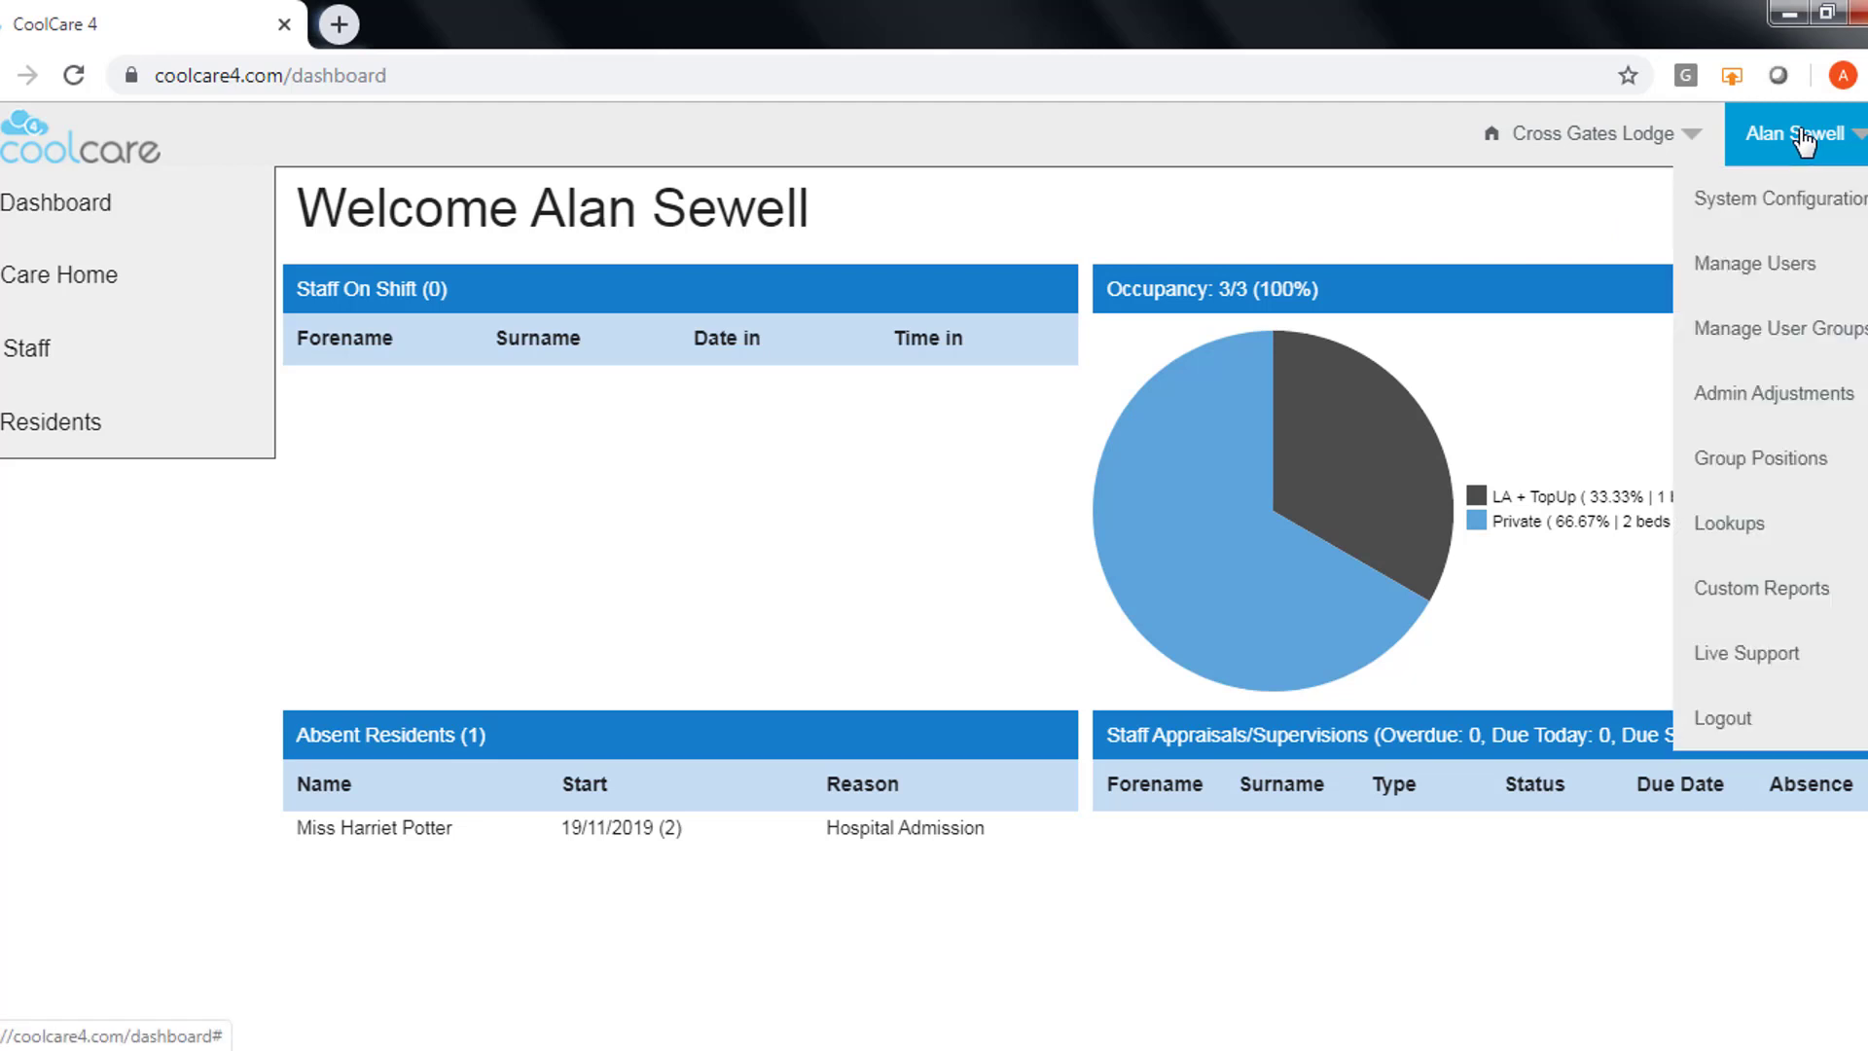
left_click(1810, 465)
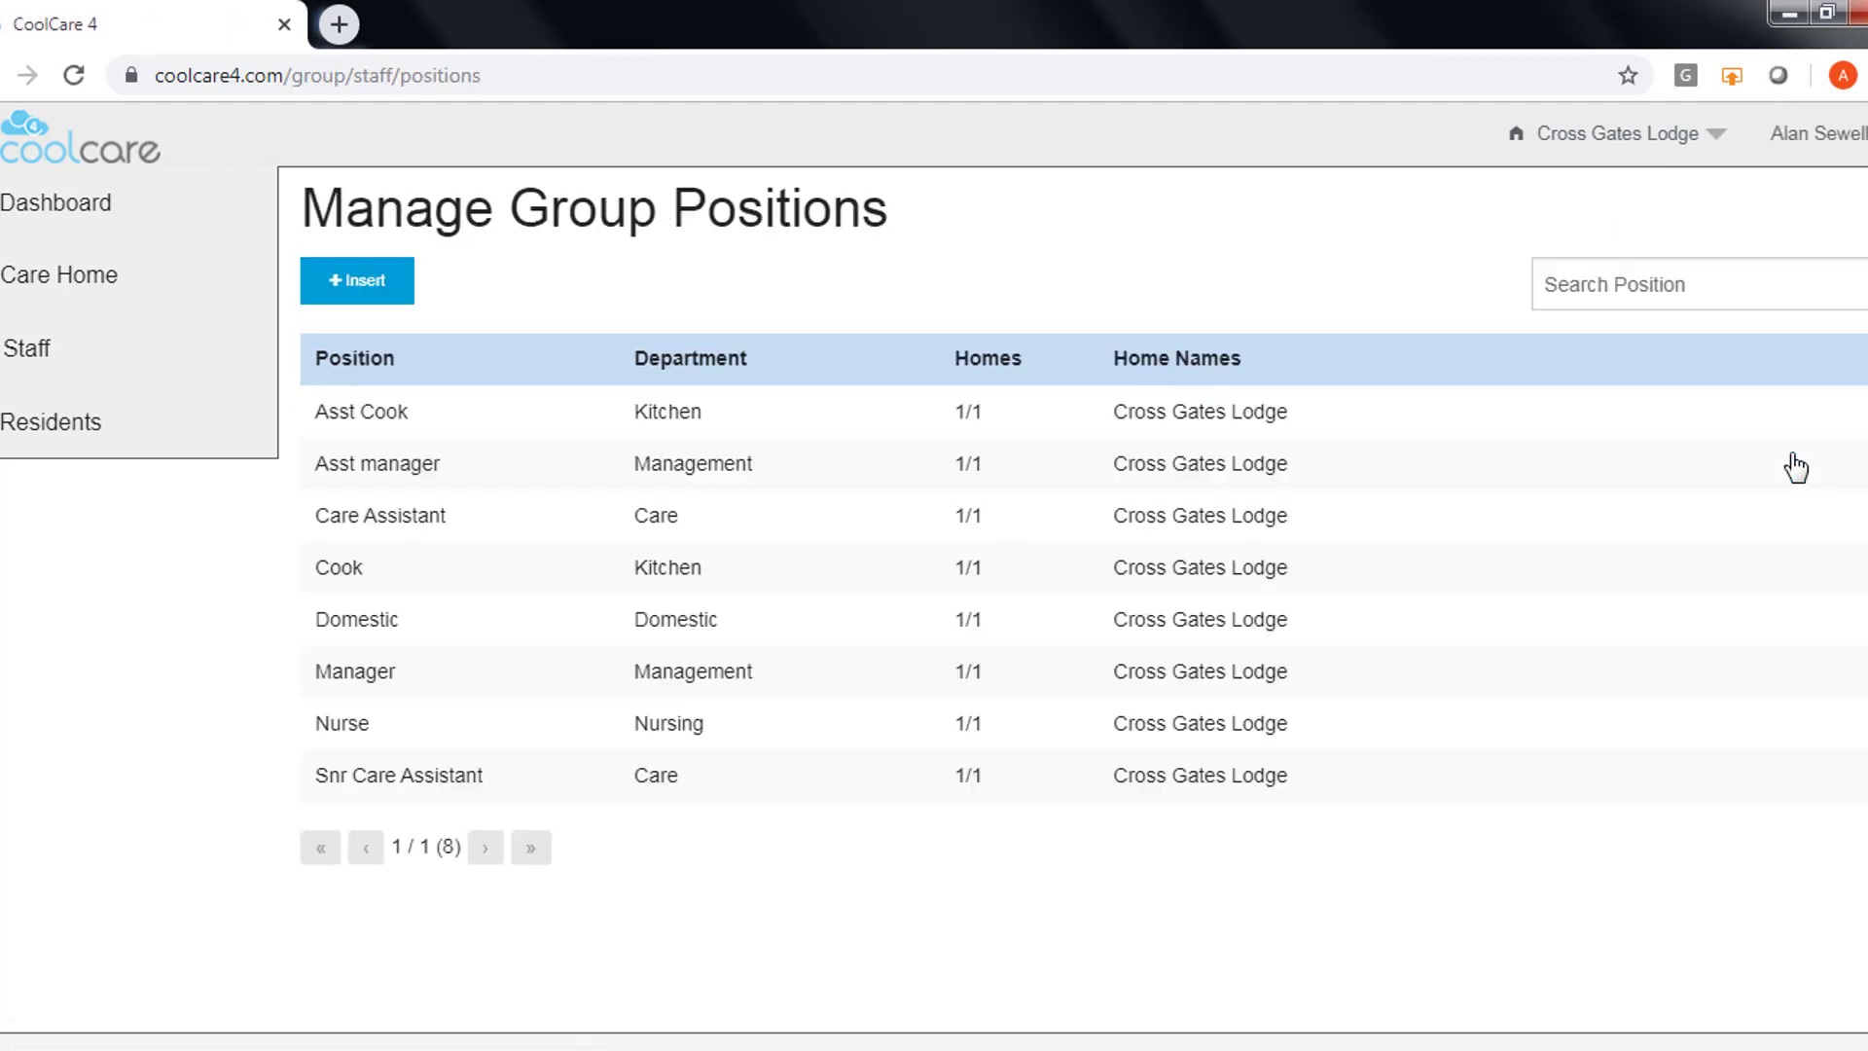
left_click(331, 290)
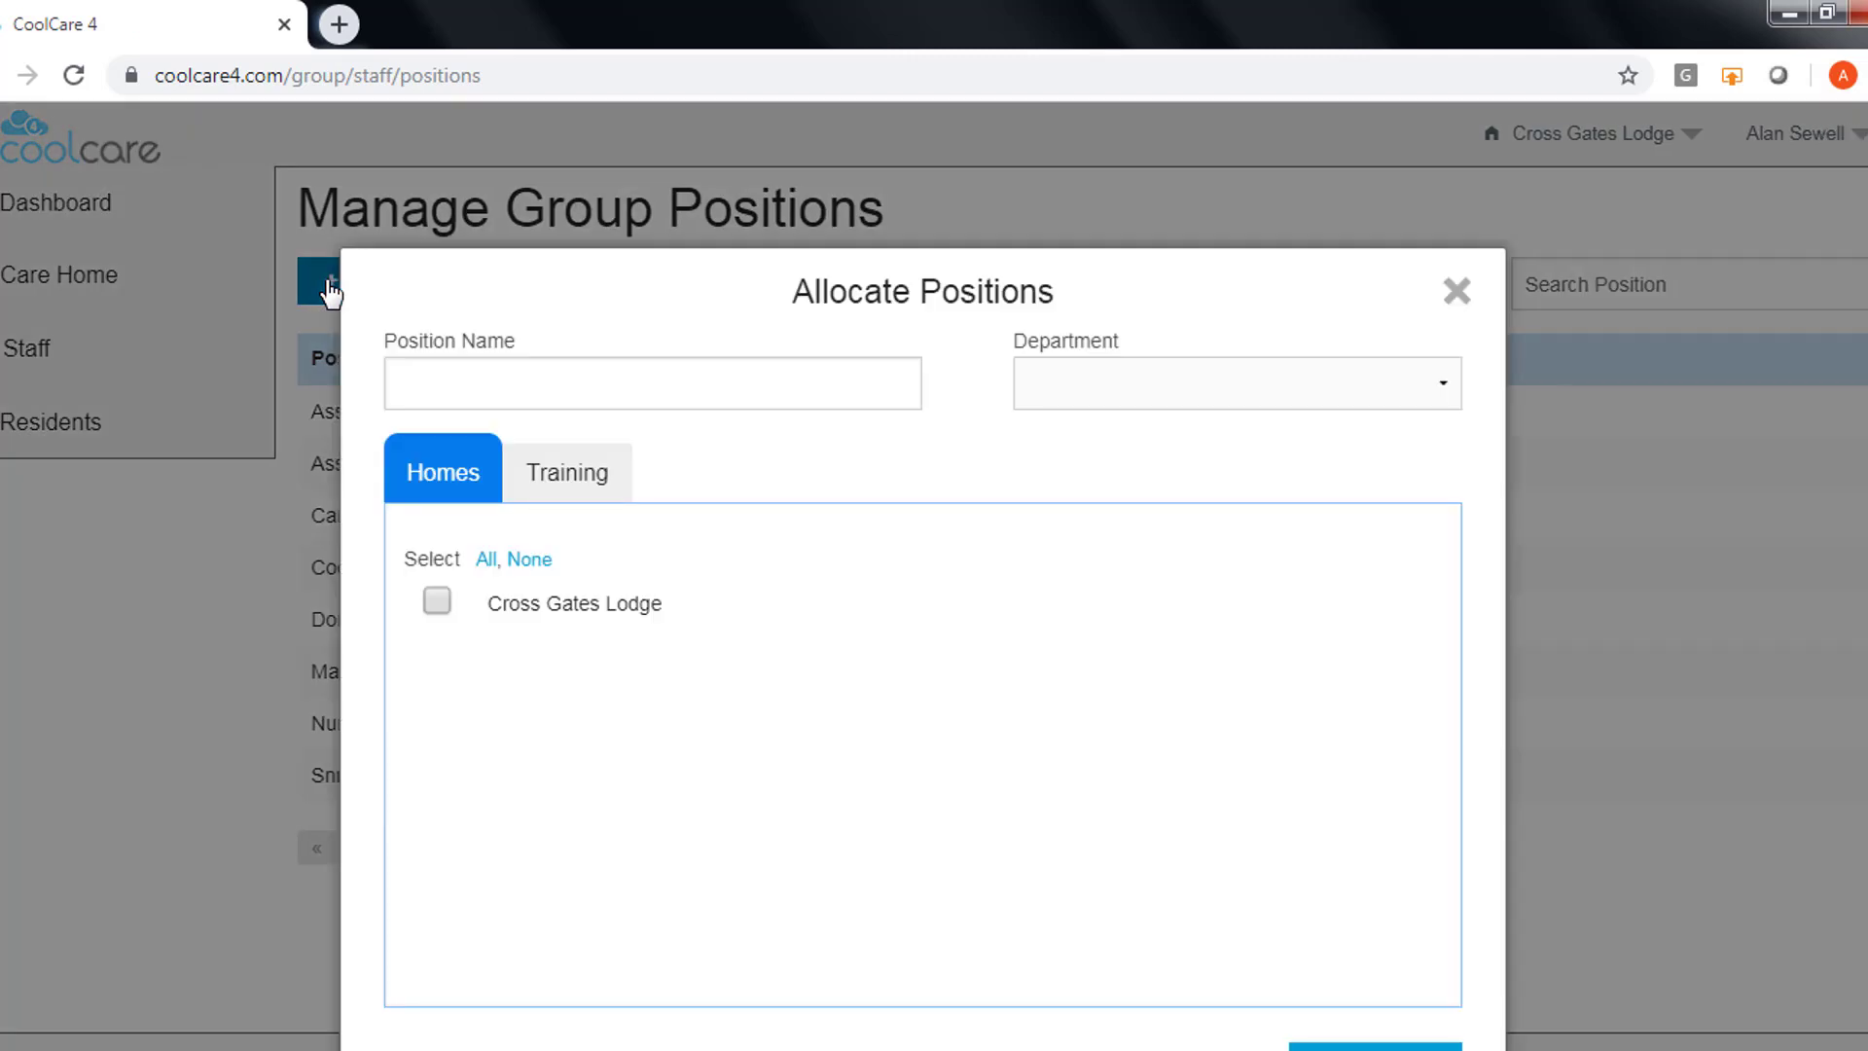
left_click(406, 396)
type("A")
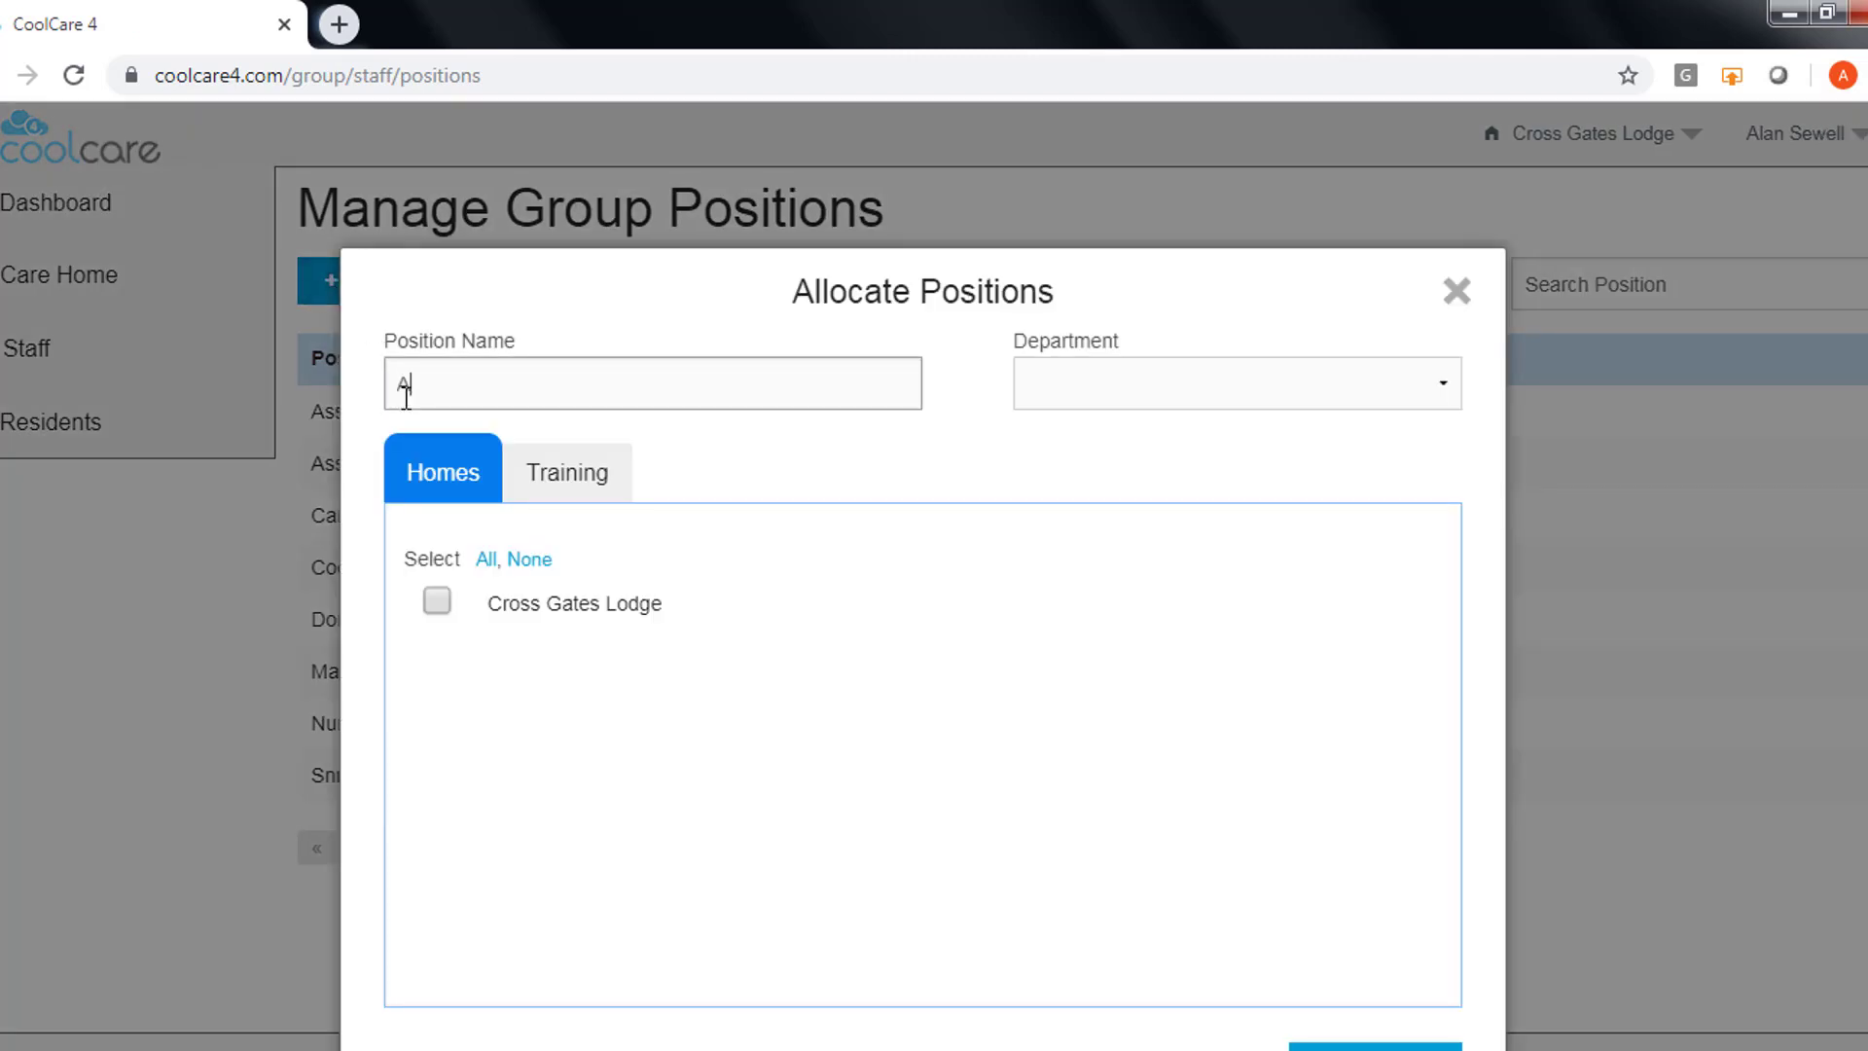
type("gency Care Asst")
left_click(1049, 401)
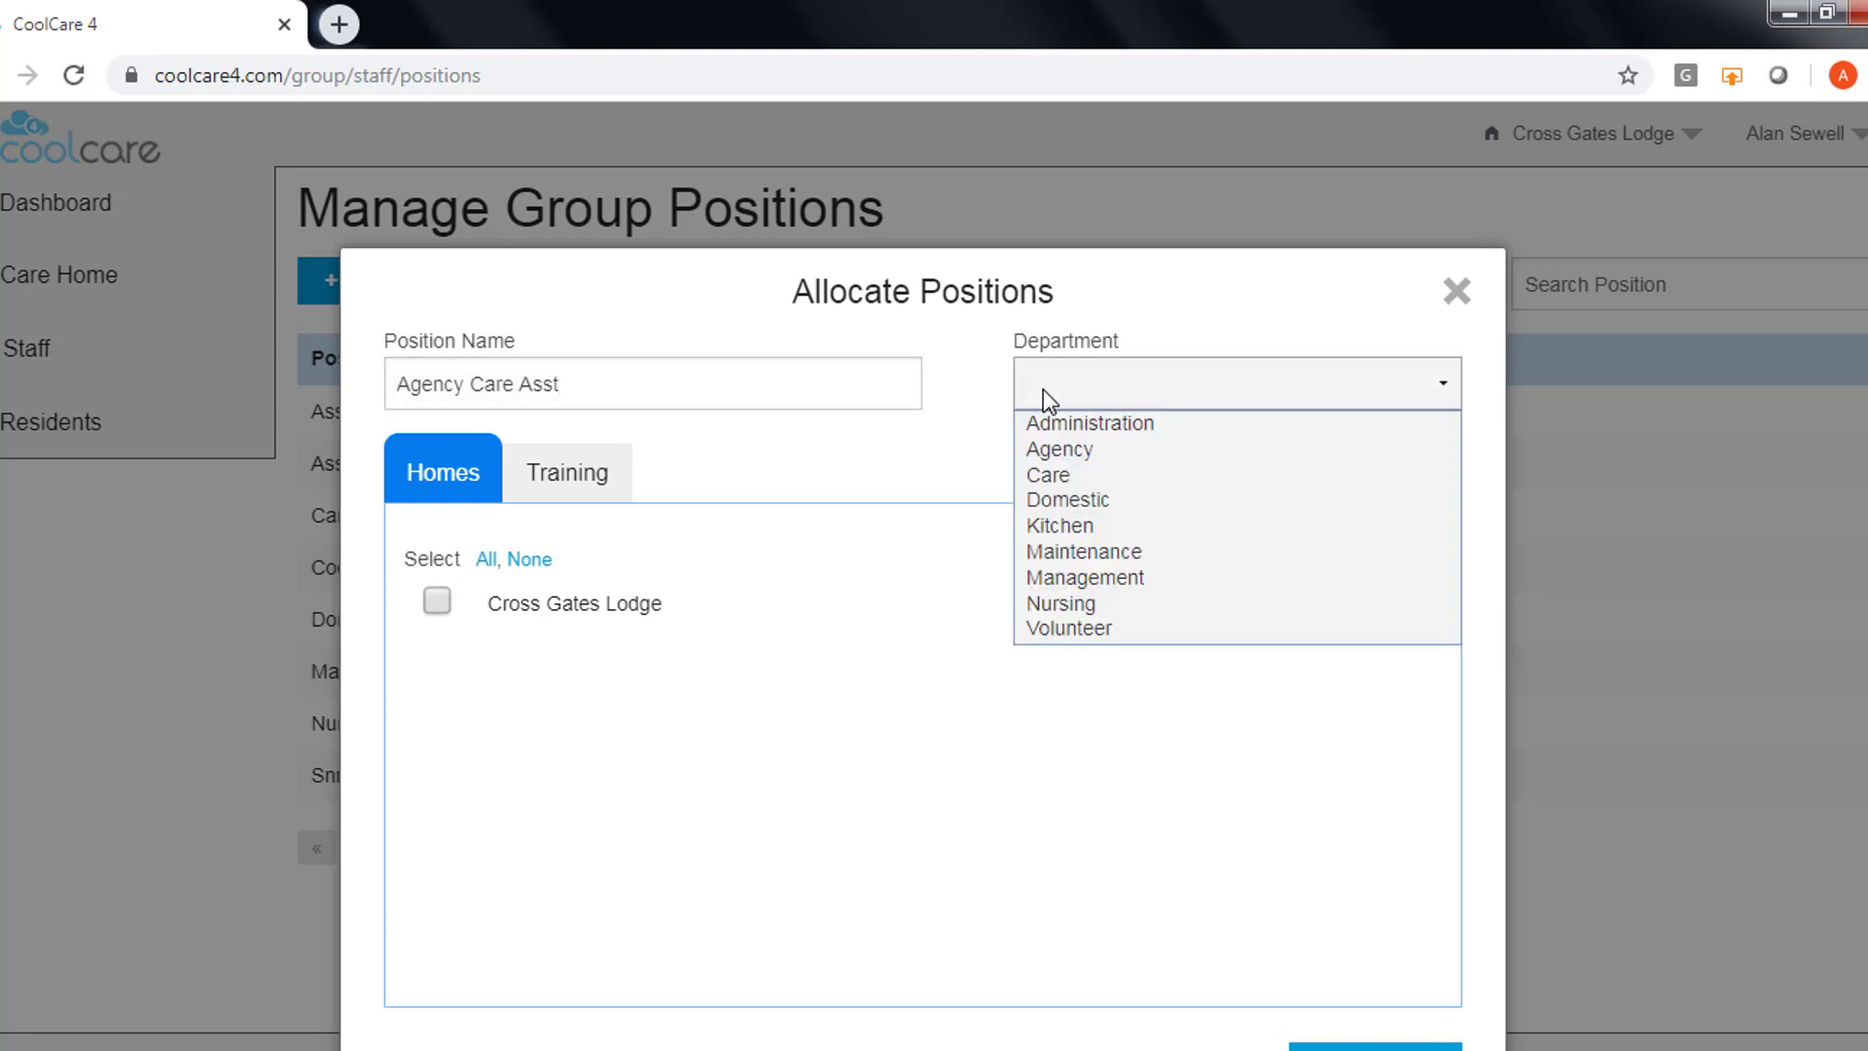
left_click(1047, 449)
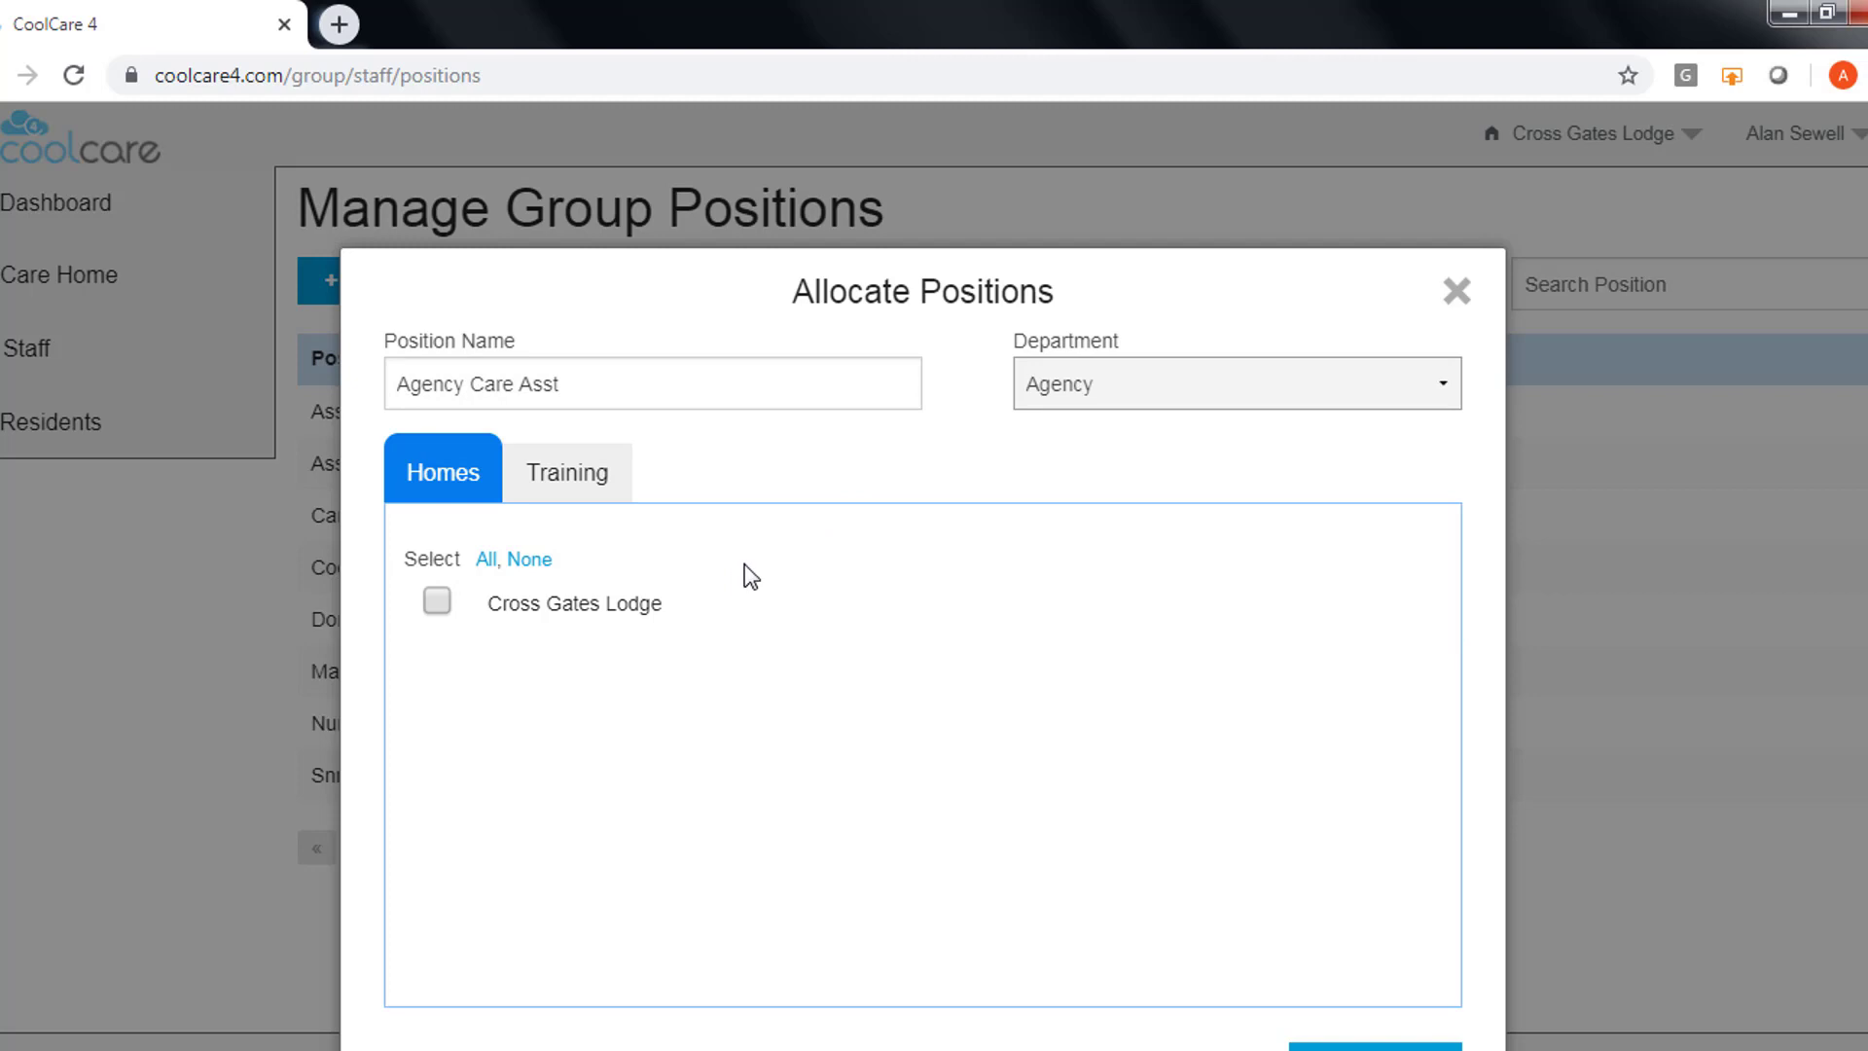
left_click(436, 603)
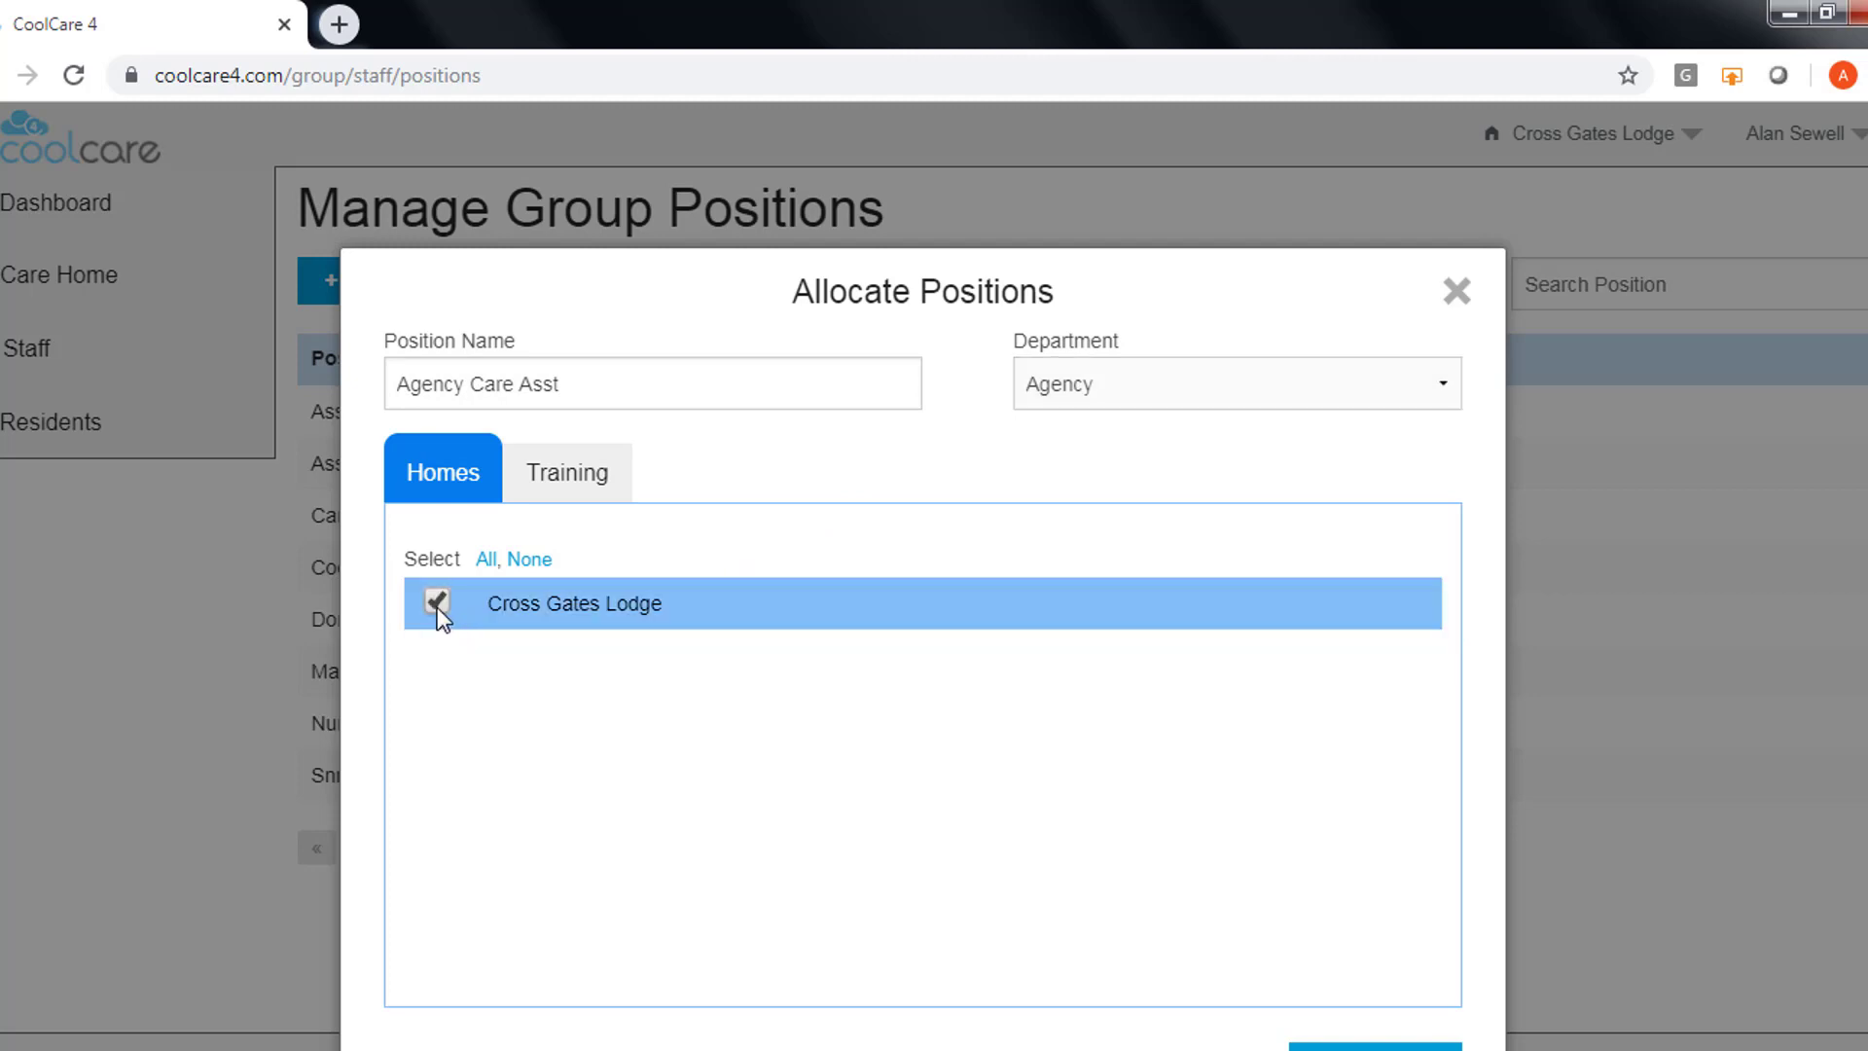
scroll(922, 681, "down", 1)
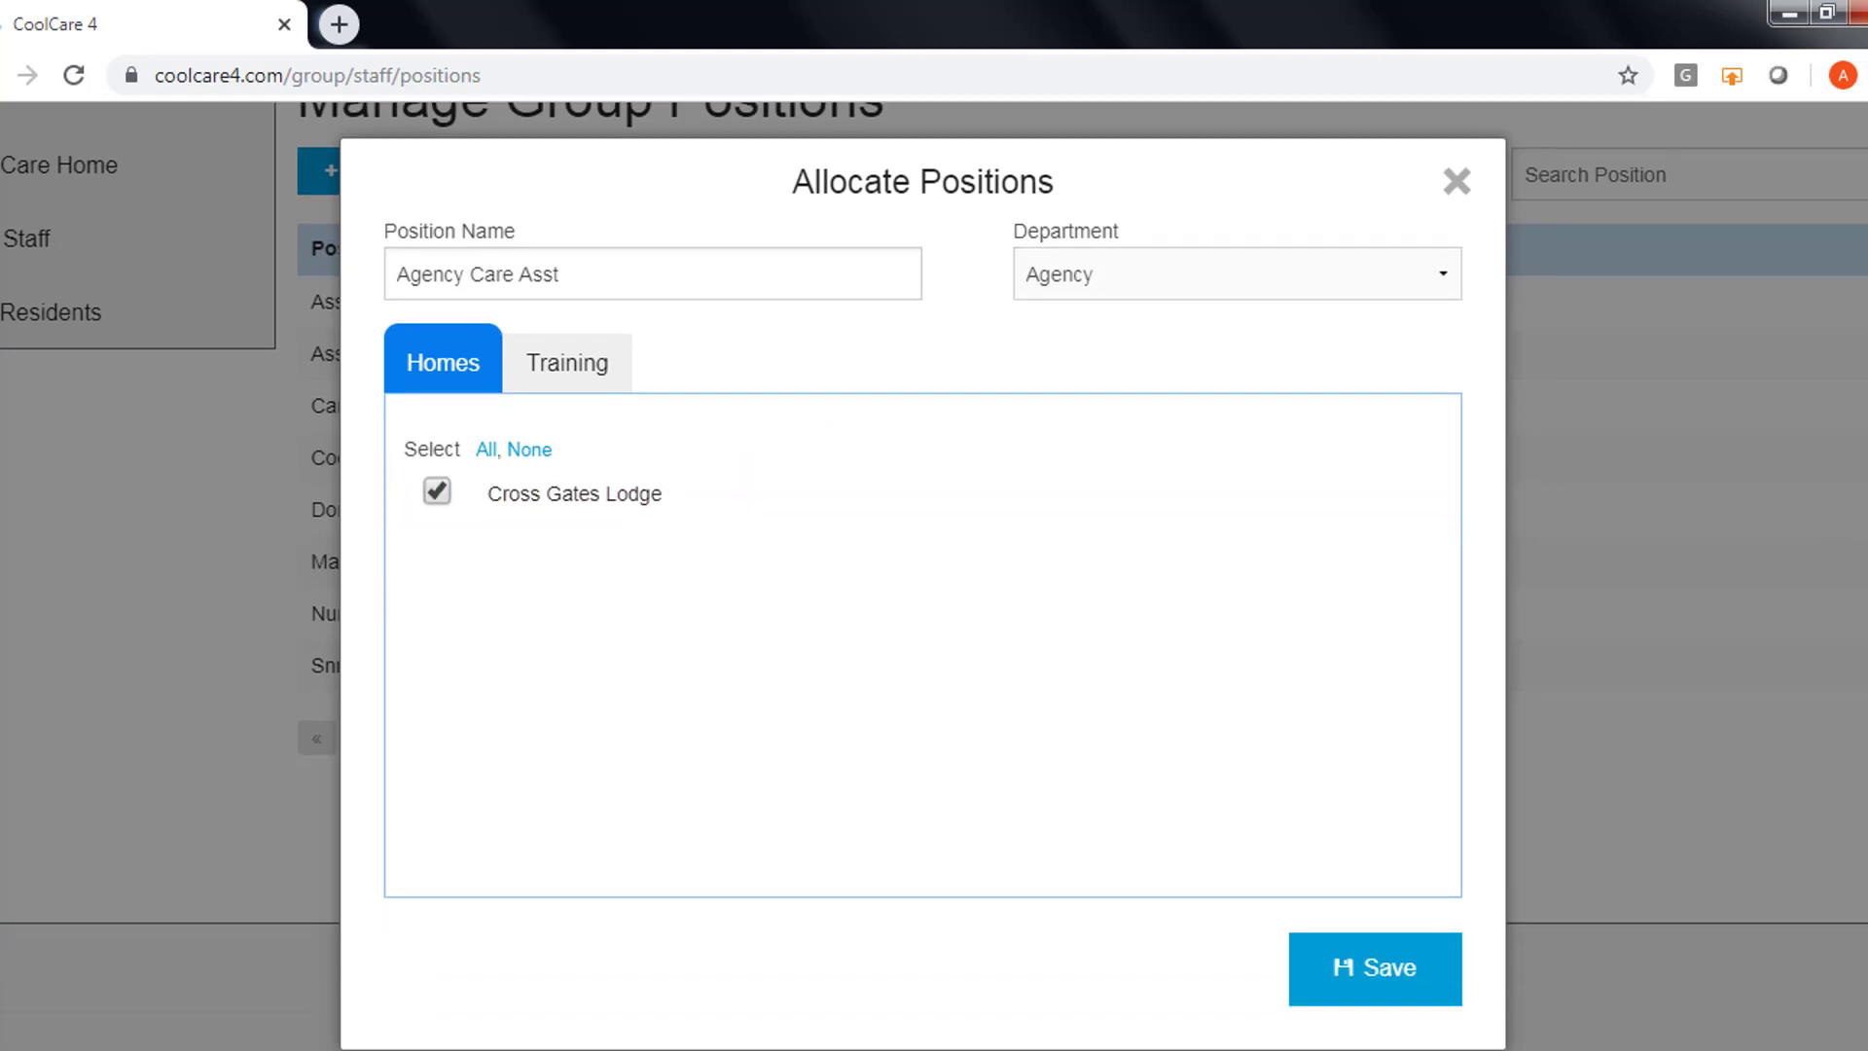
left_click(1430, 972)
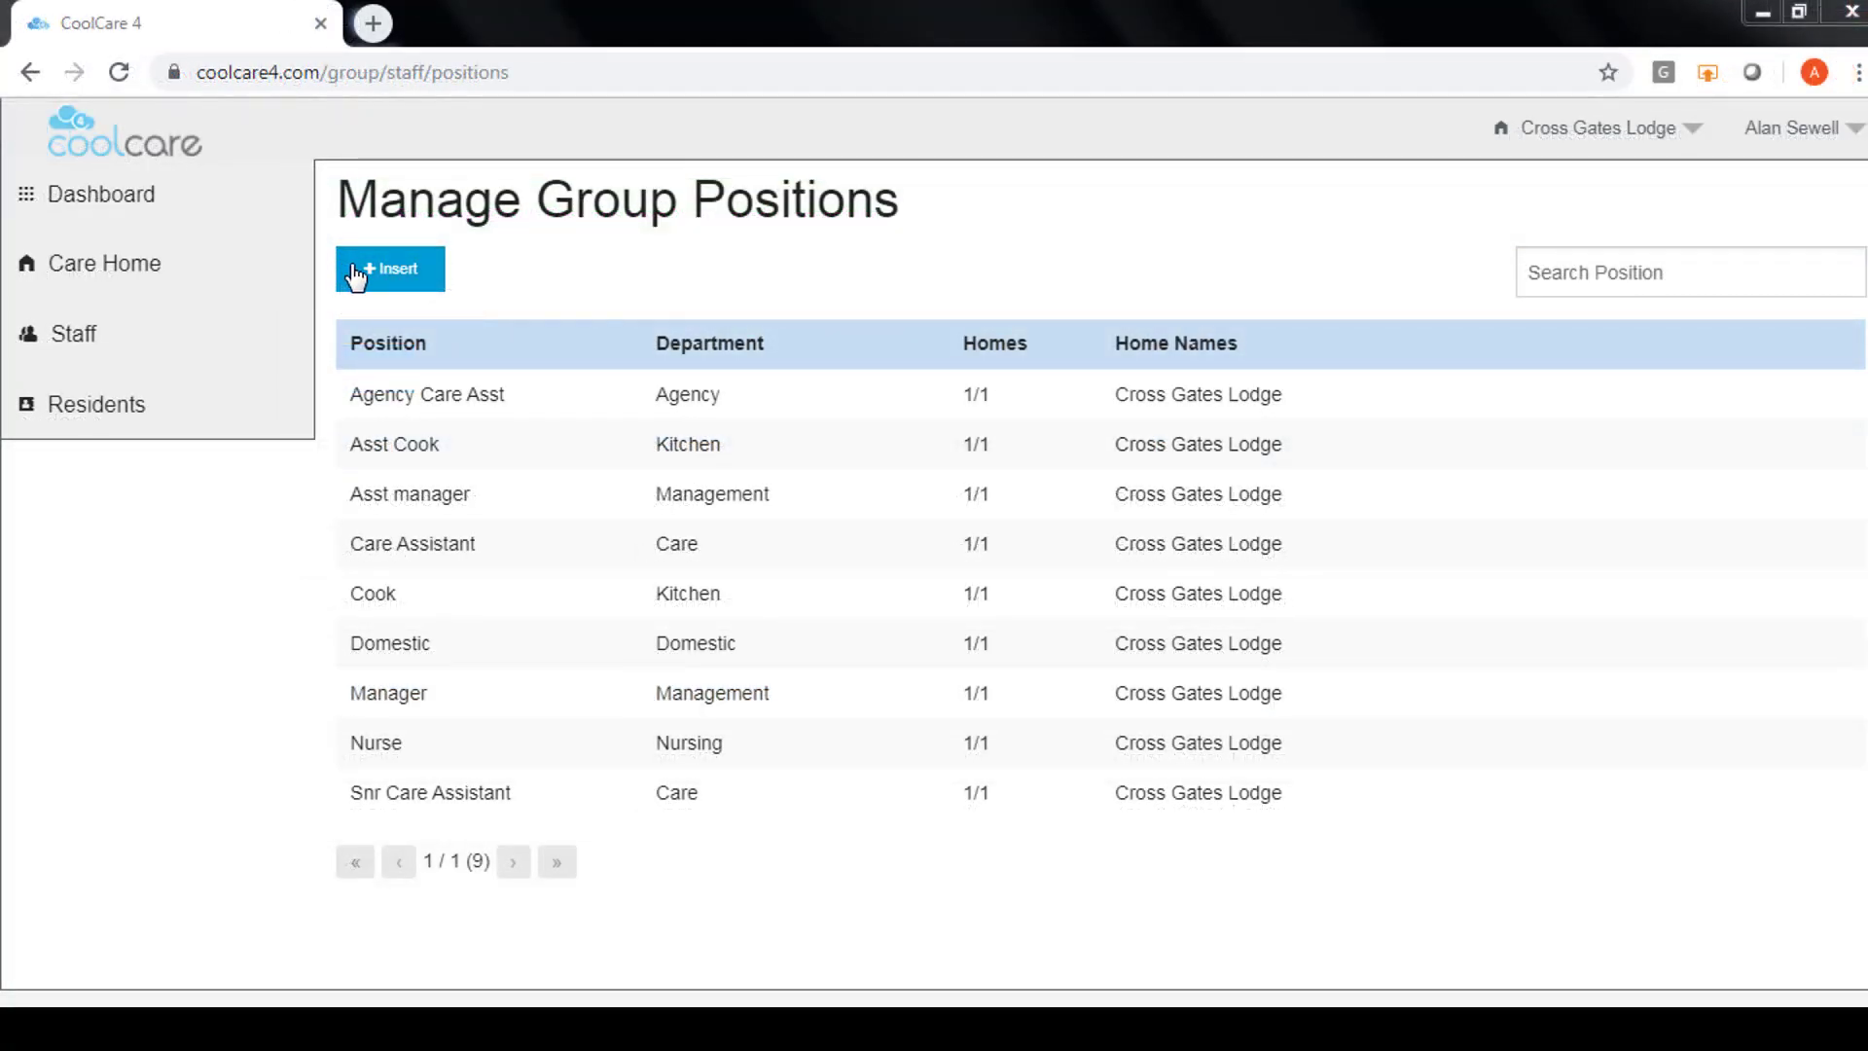
Step: Insert an 'Agency Nurse' position in the Agency department, ticking Cross Gates Lodge
left_click(356, 275)
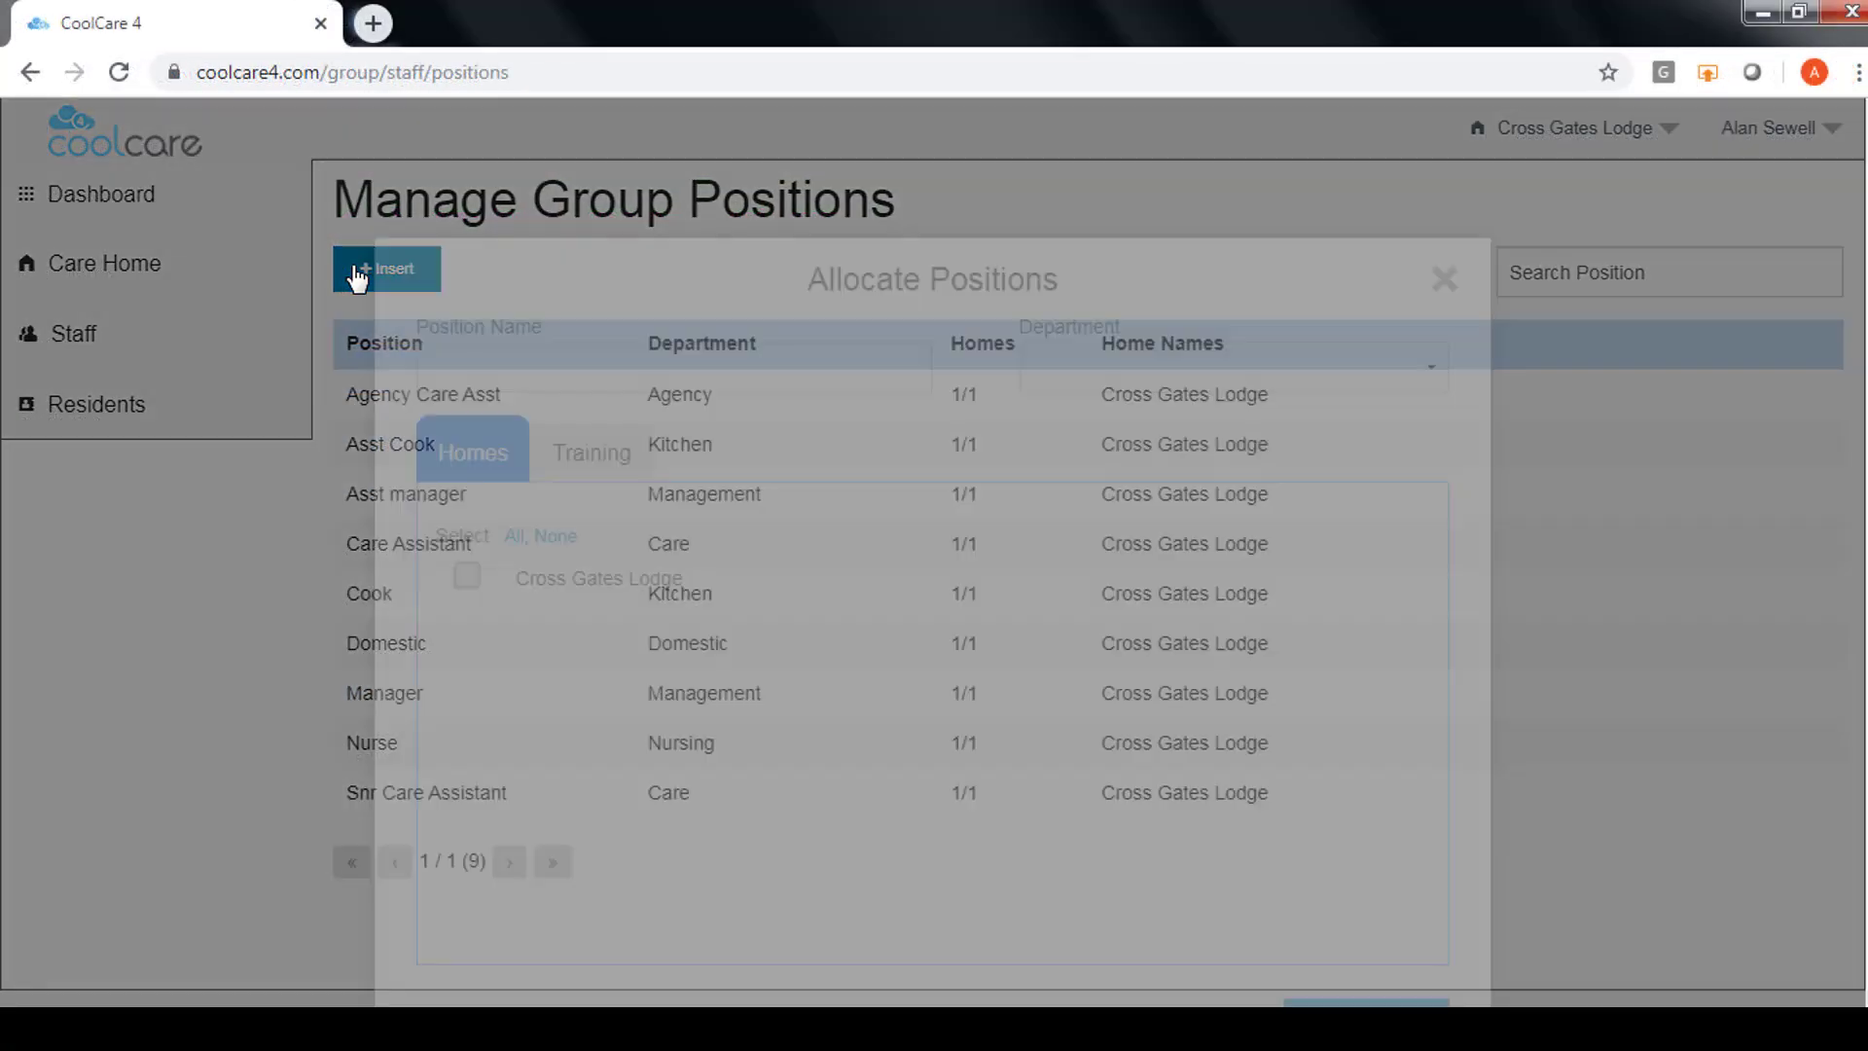
left_click(461, 355)
type("Ag")
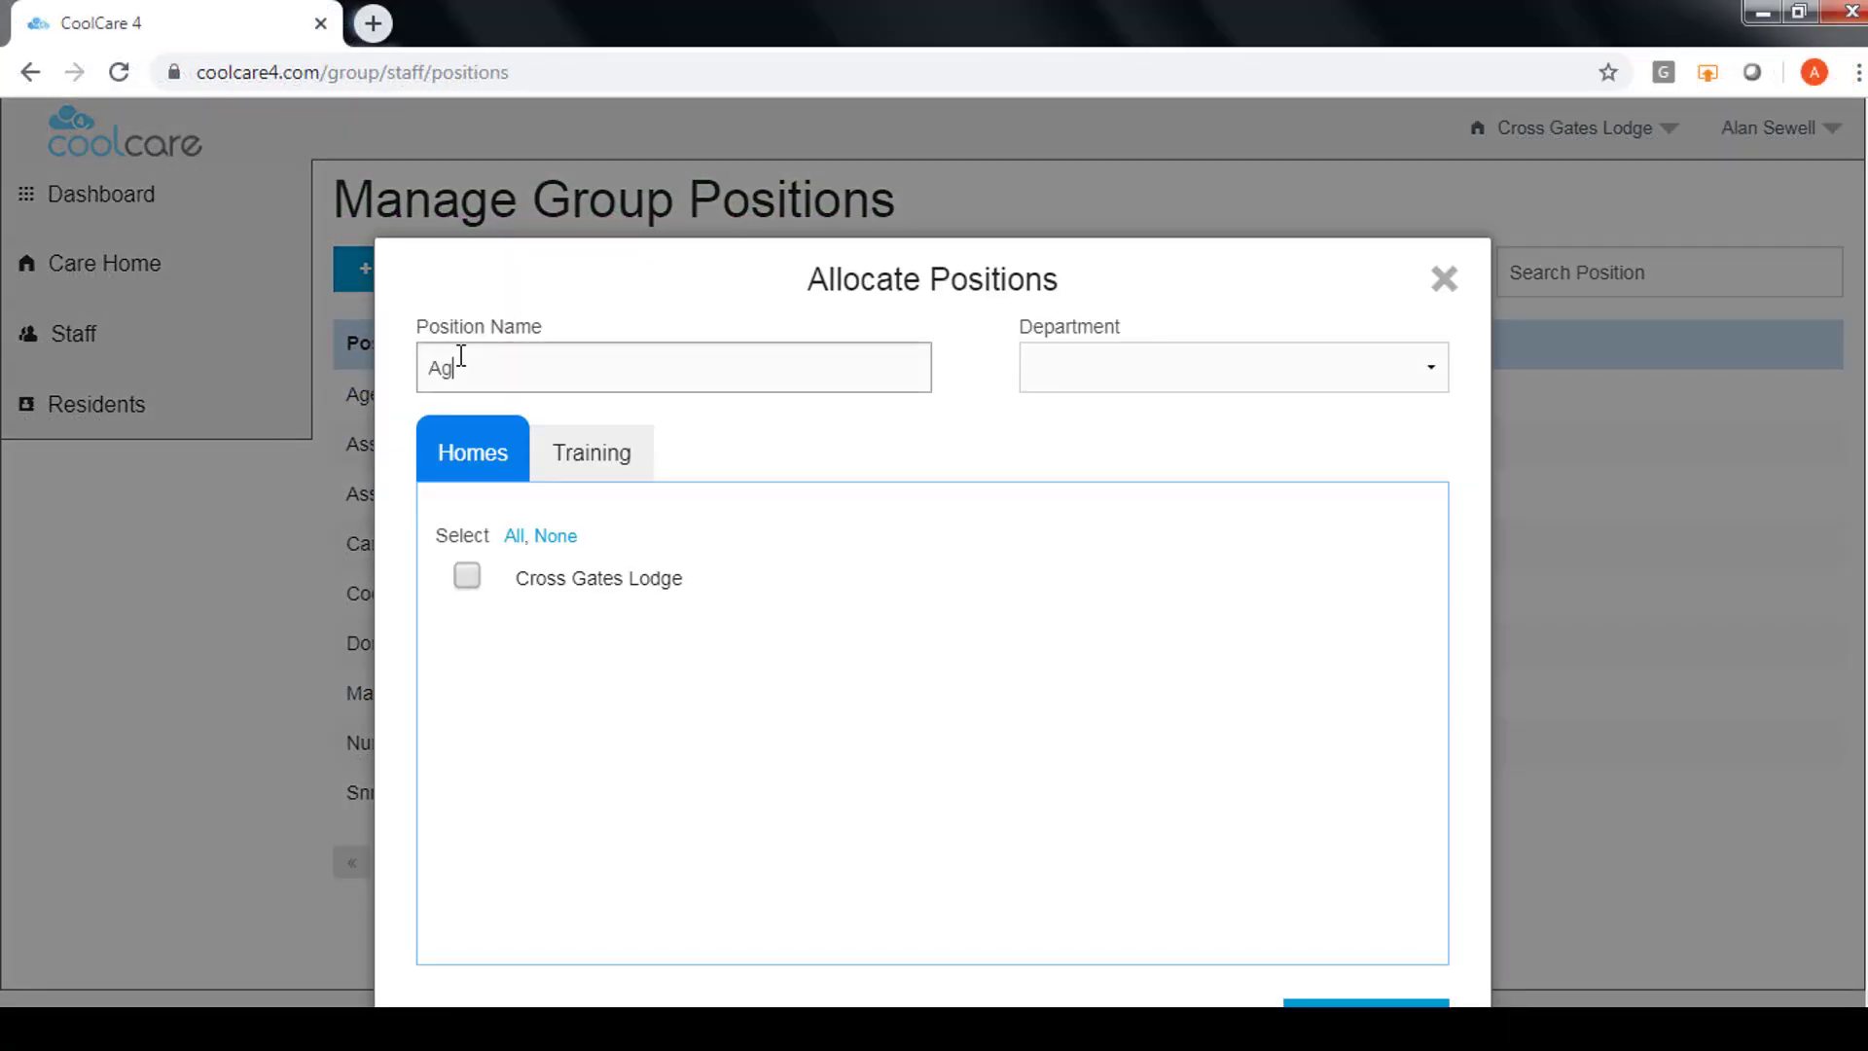
type("ency Nurse")
left_click(1030, 366)
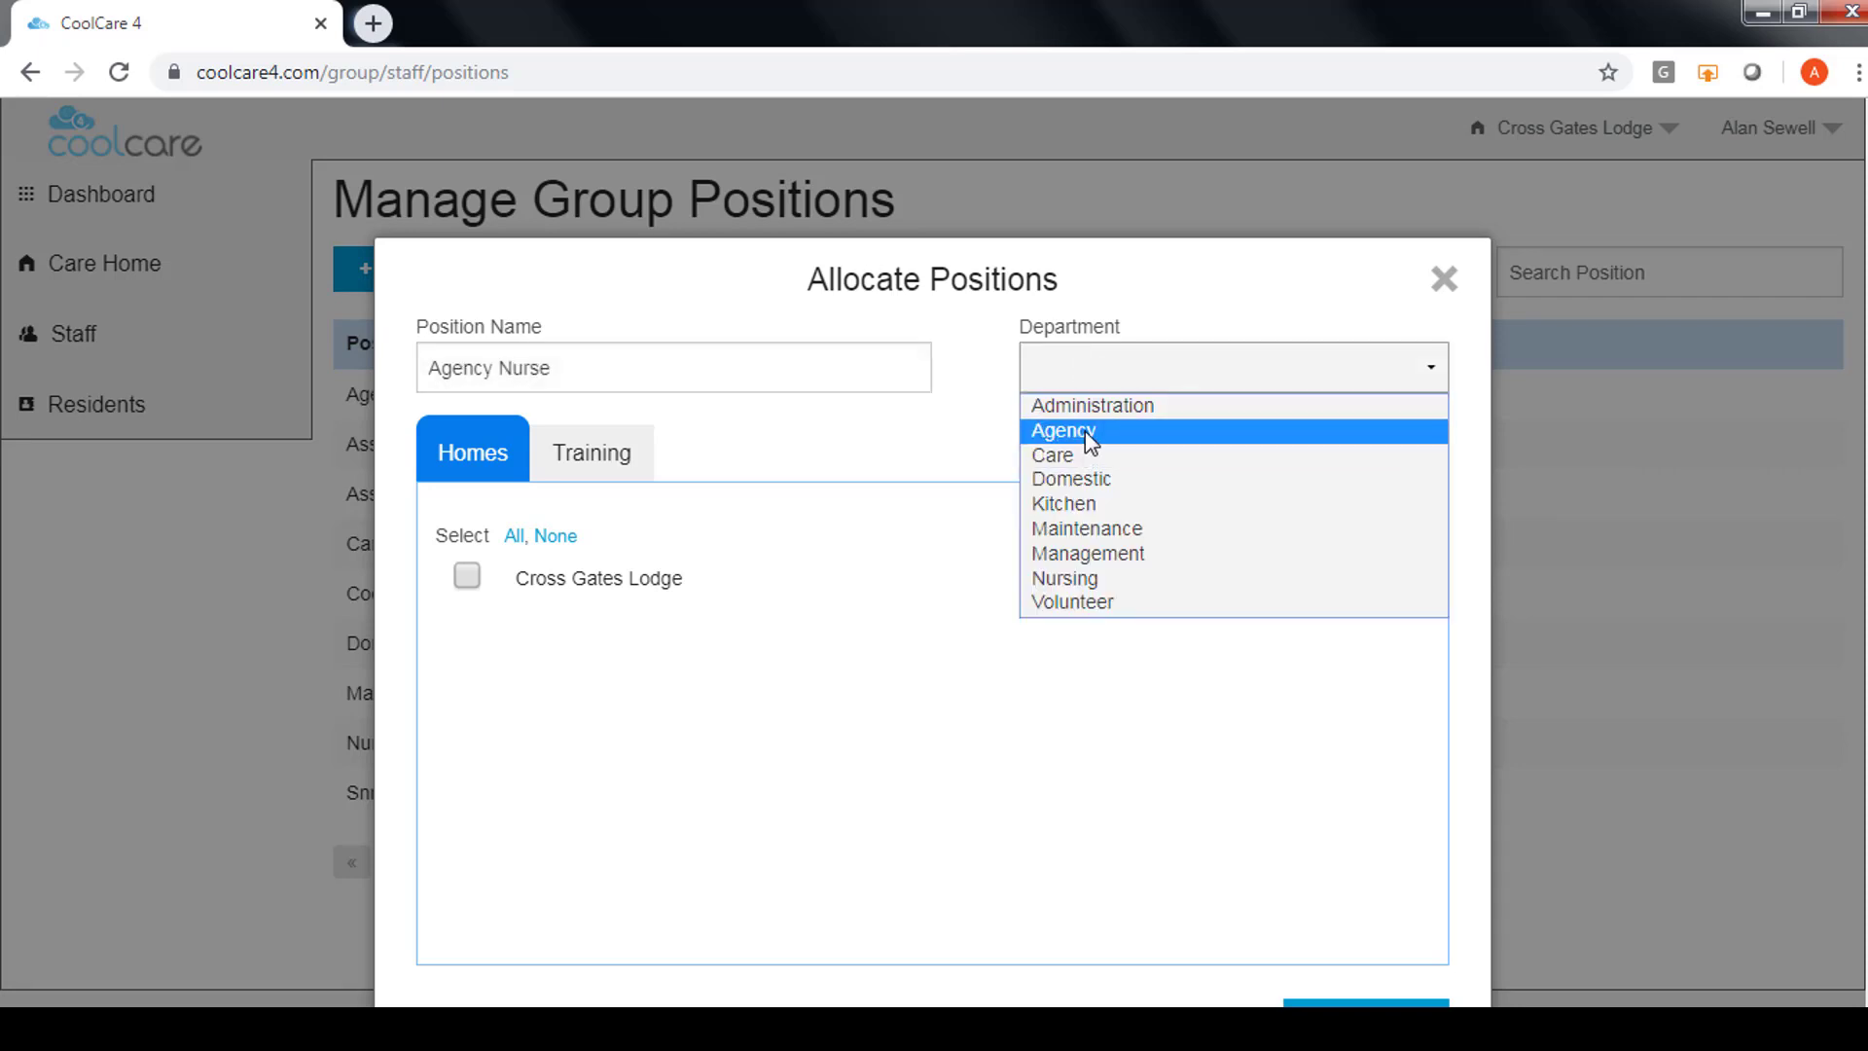
left_click(1084, 430)
left_click(465, 578)
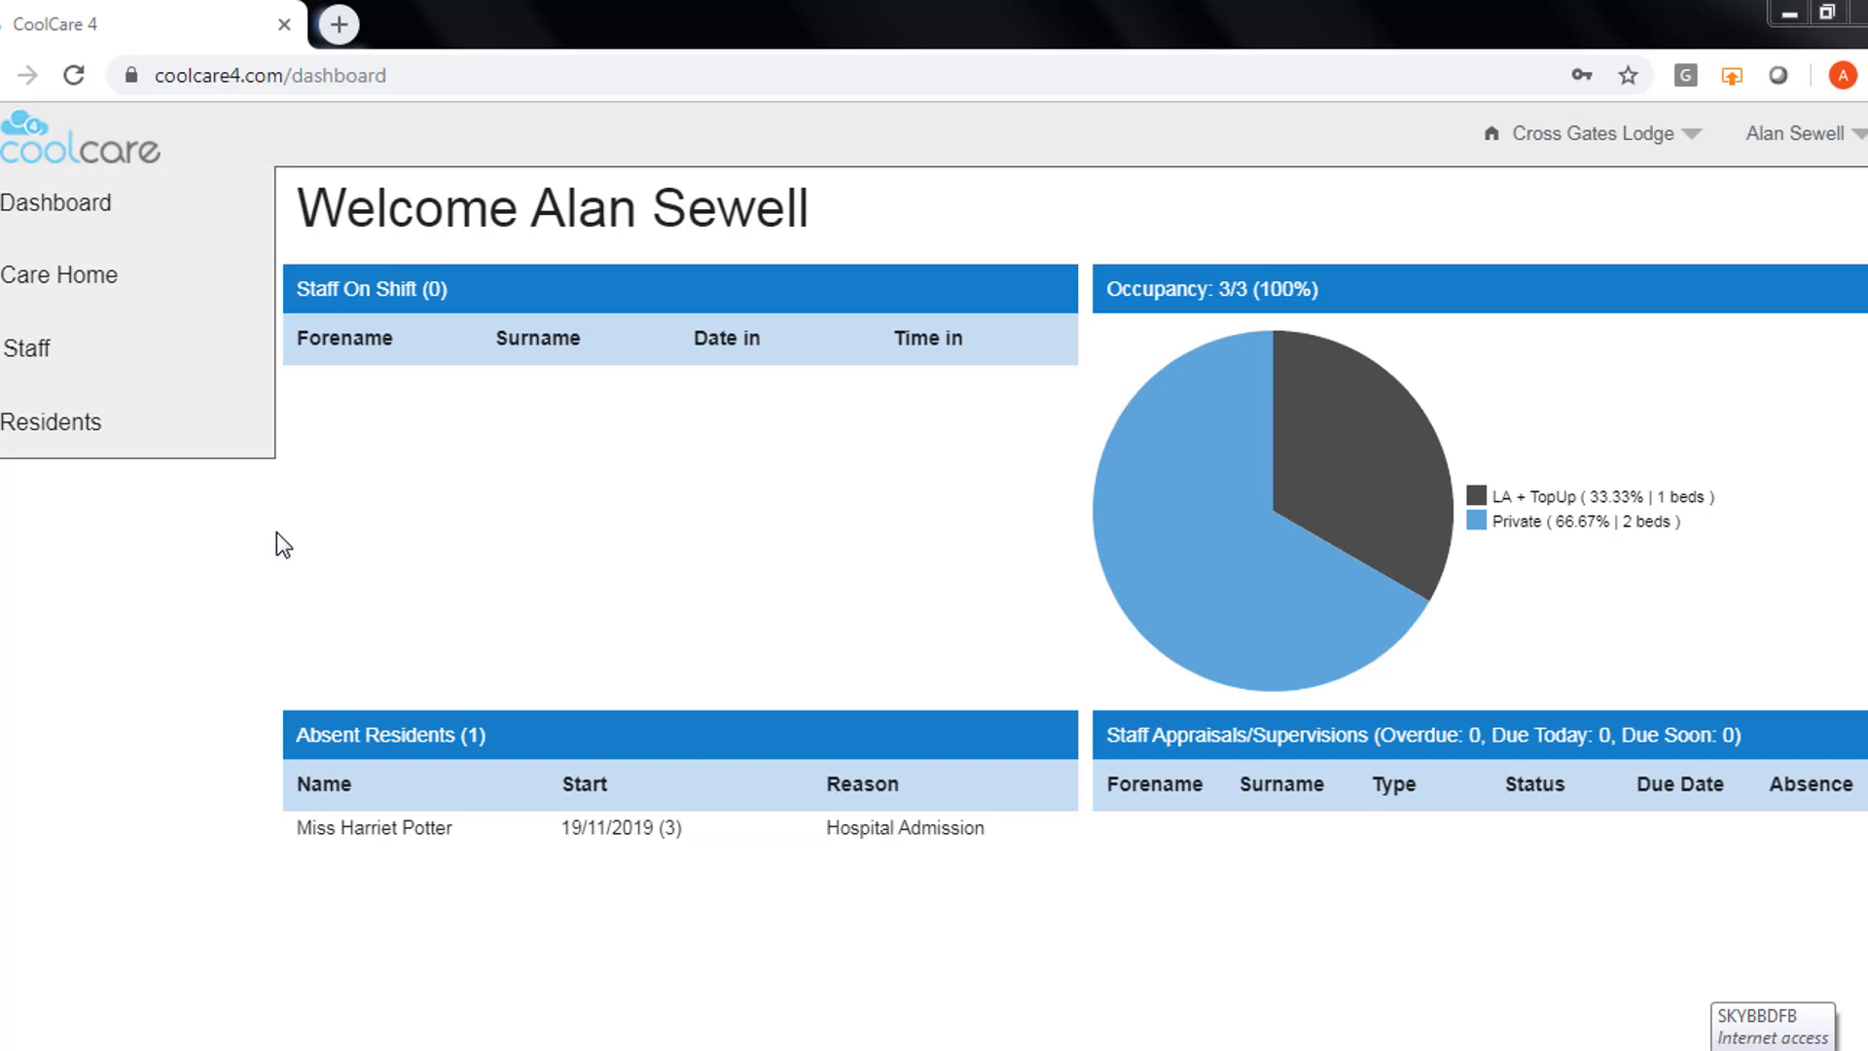
Step: Start a new record under Staff > Staff Records and fill in the worker's personal details, title Mr, sex Male
left_click(47, 358)
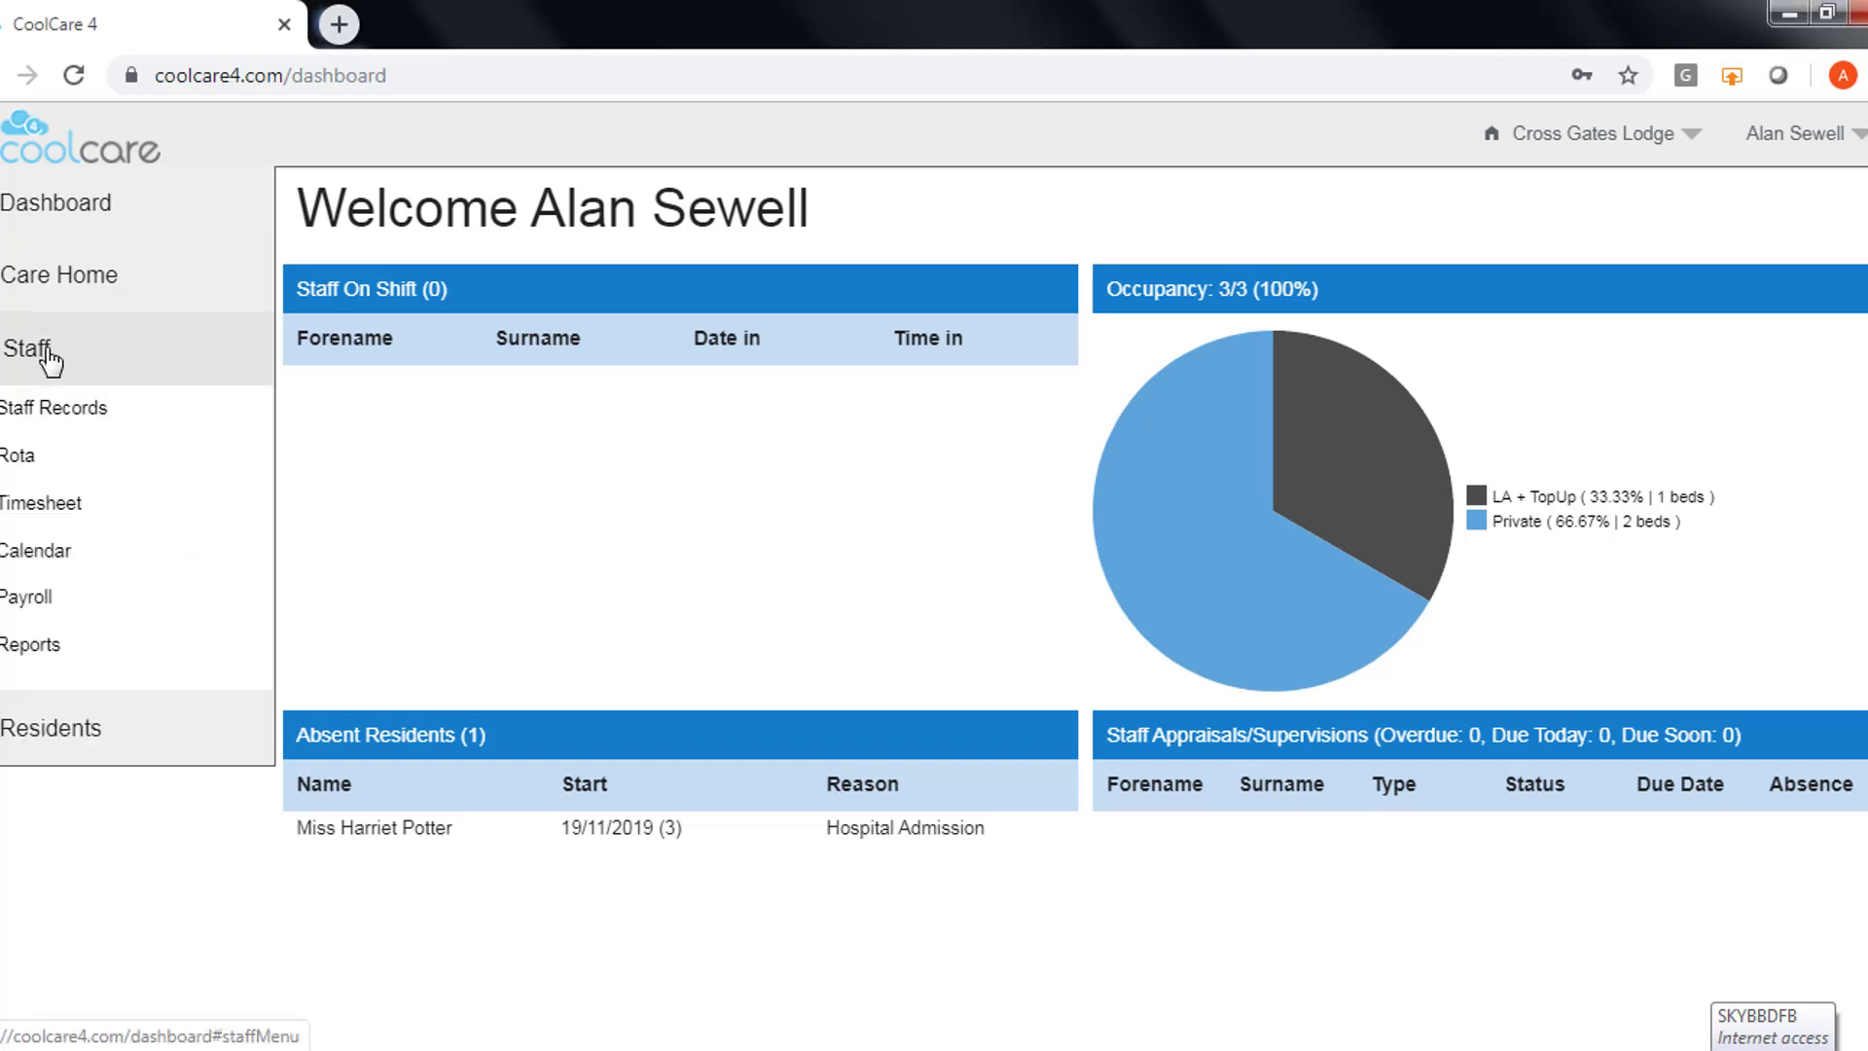
left_click(70, 404)
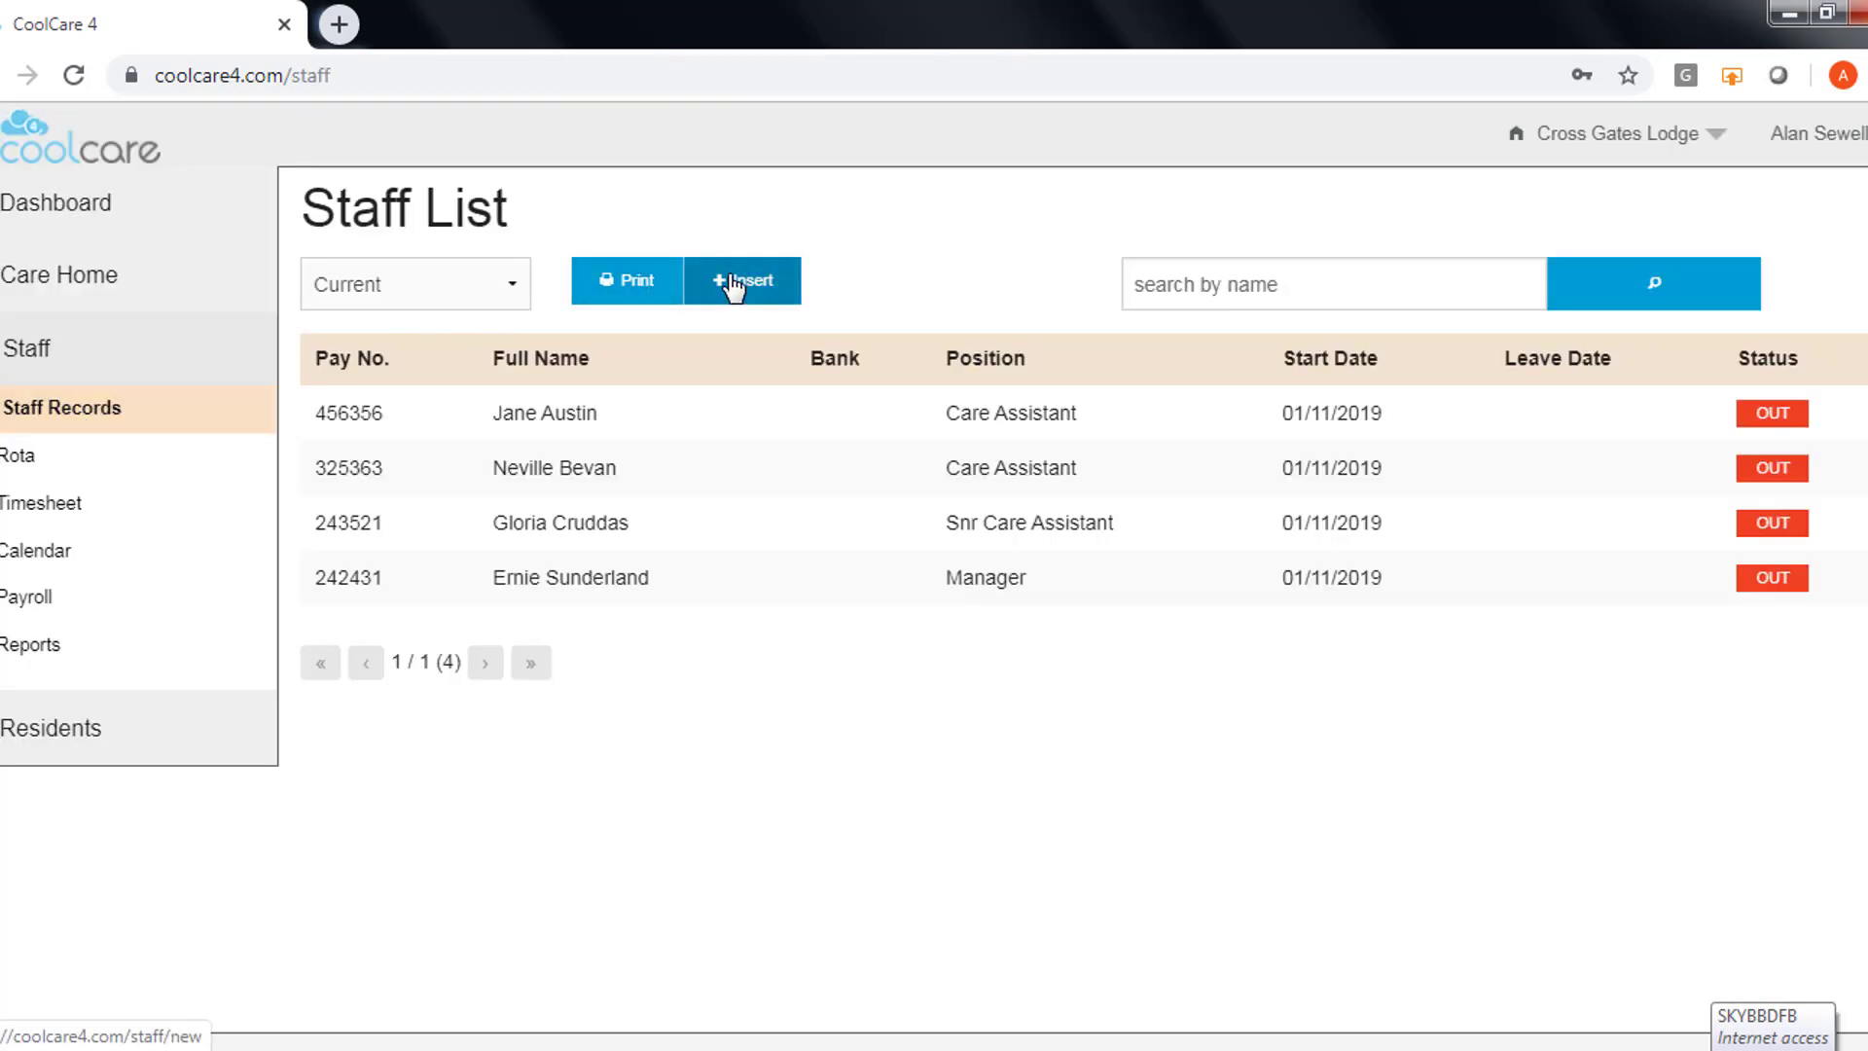
left_click(728, 281)
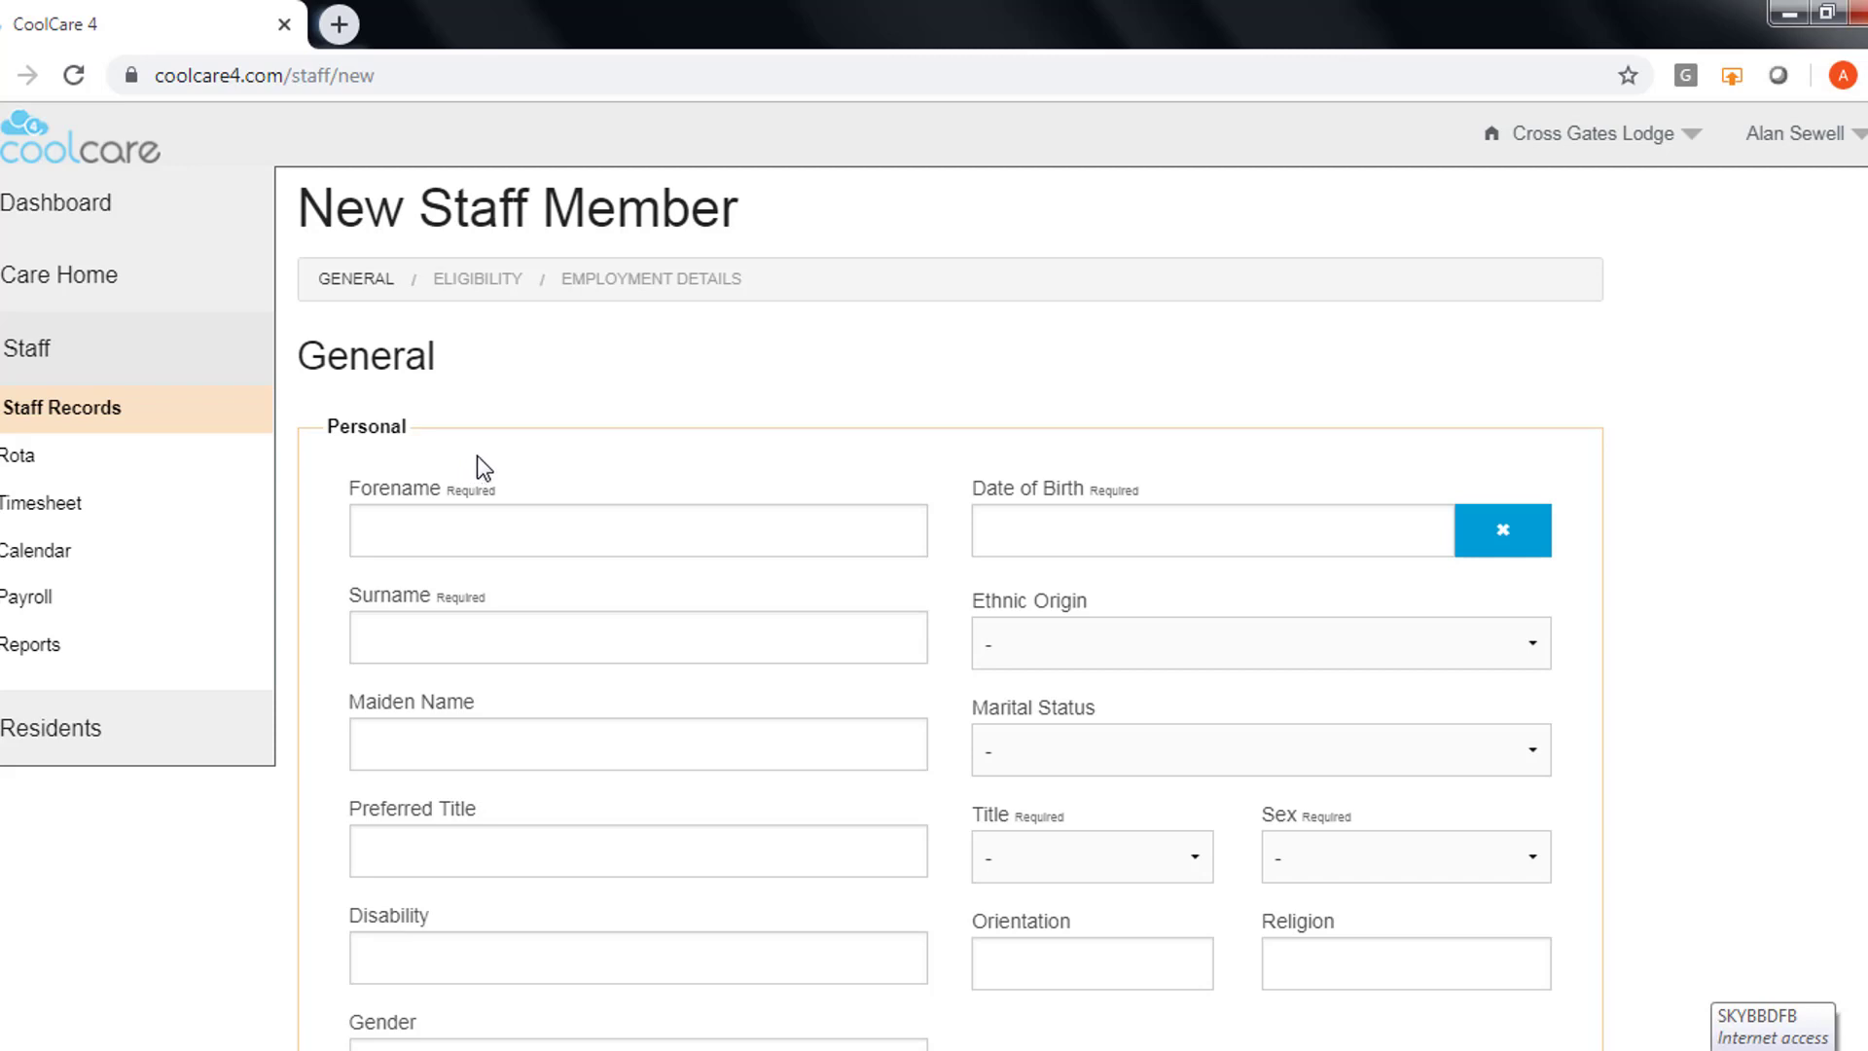
scroll(477, 455, "down", 2)
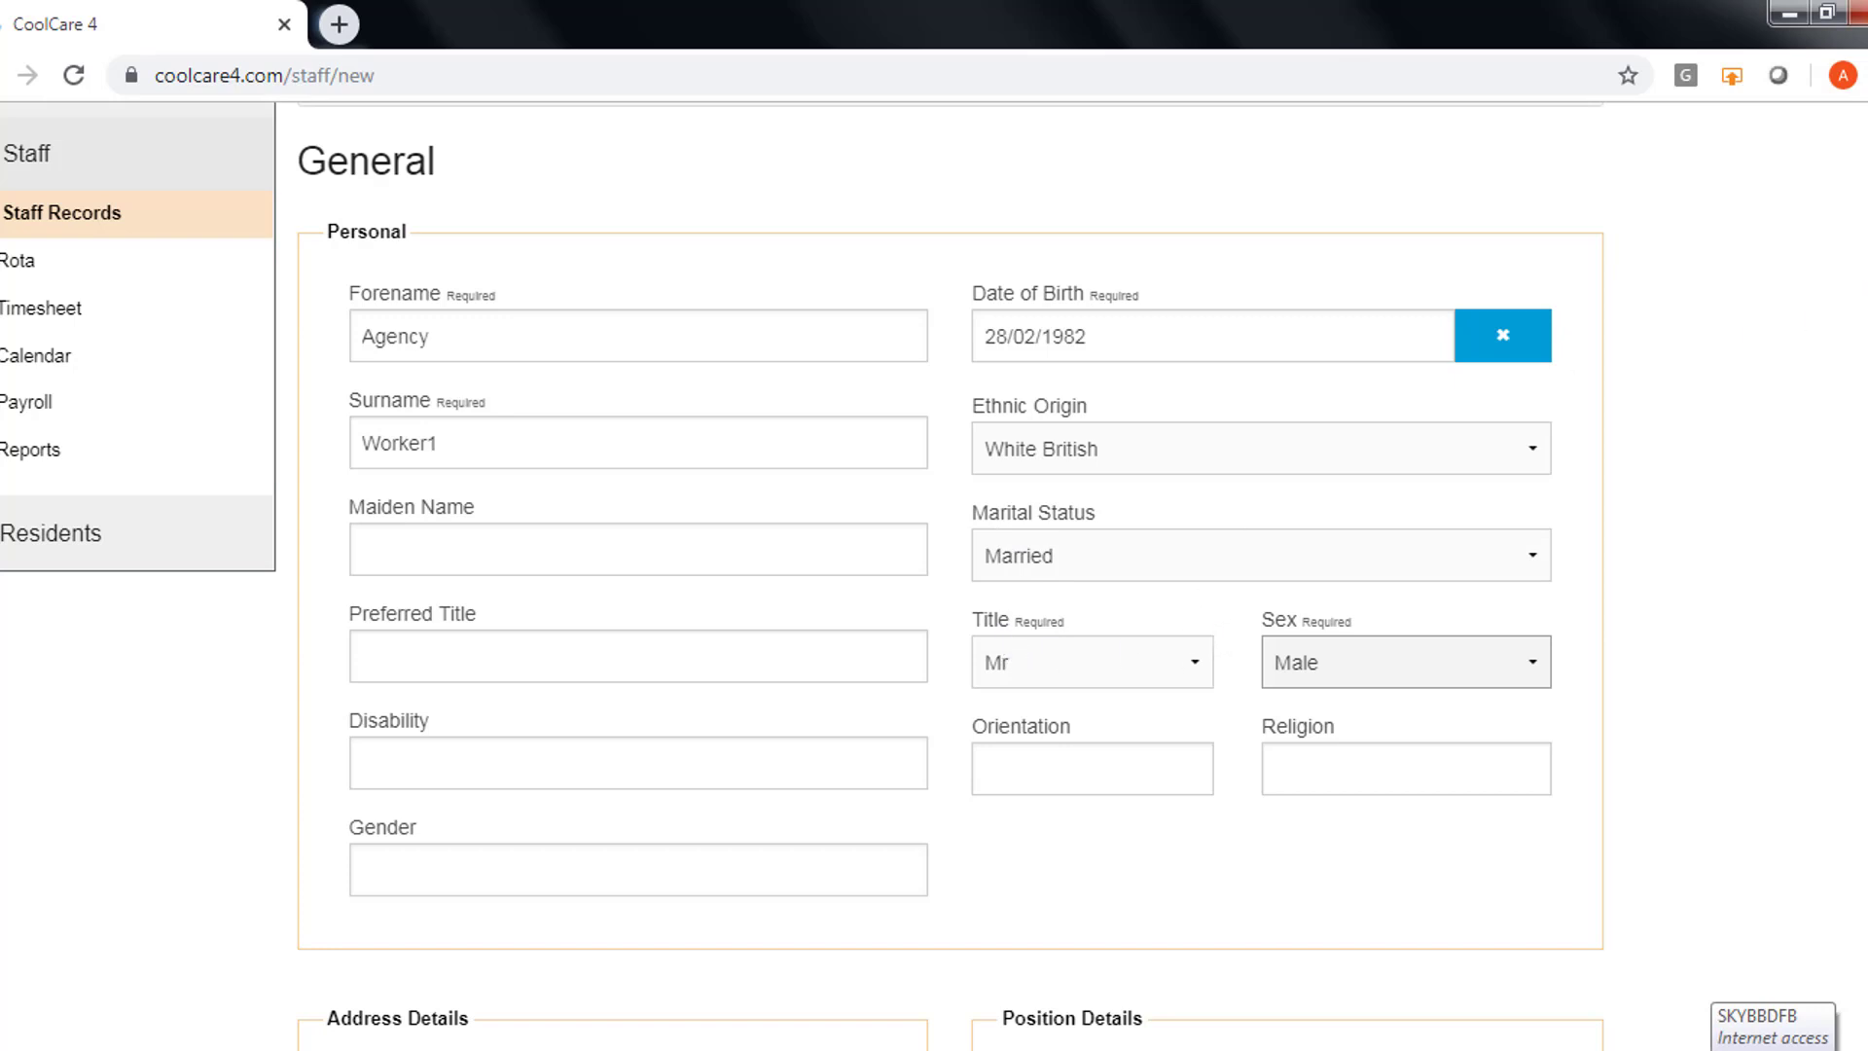
scroll(950, 574, "down", 8)
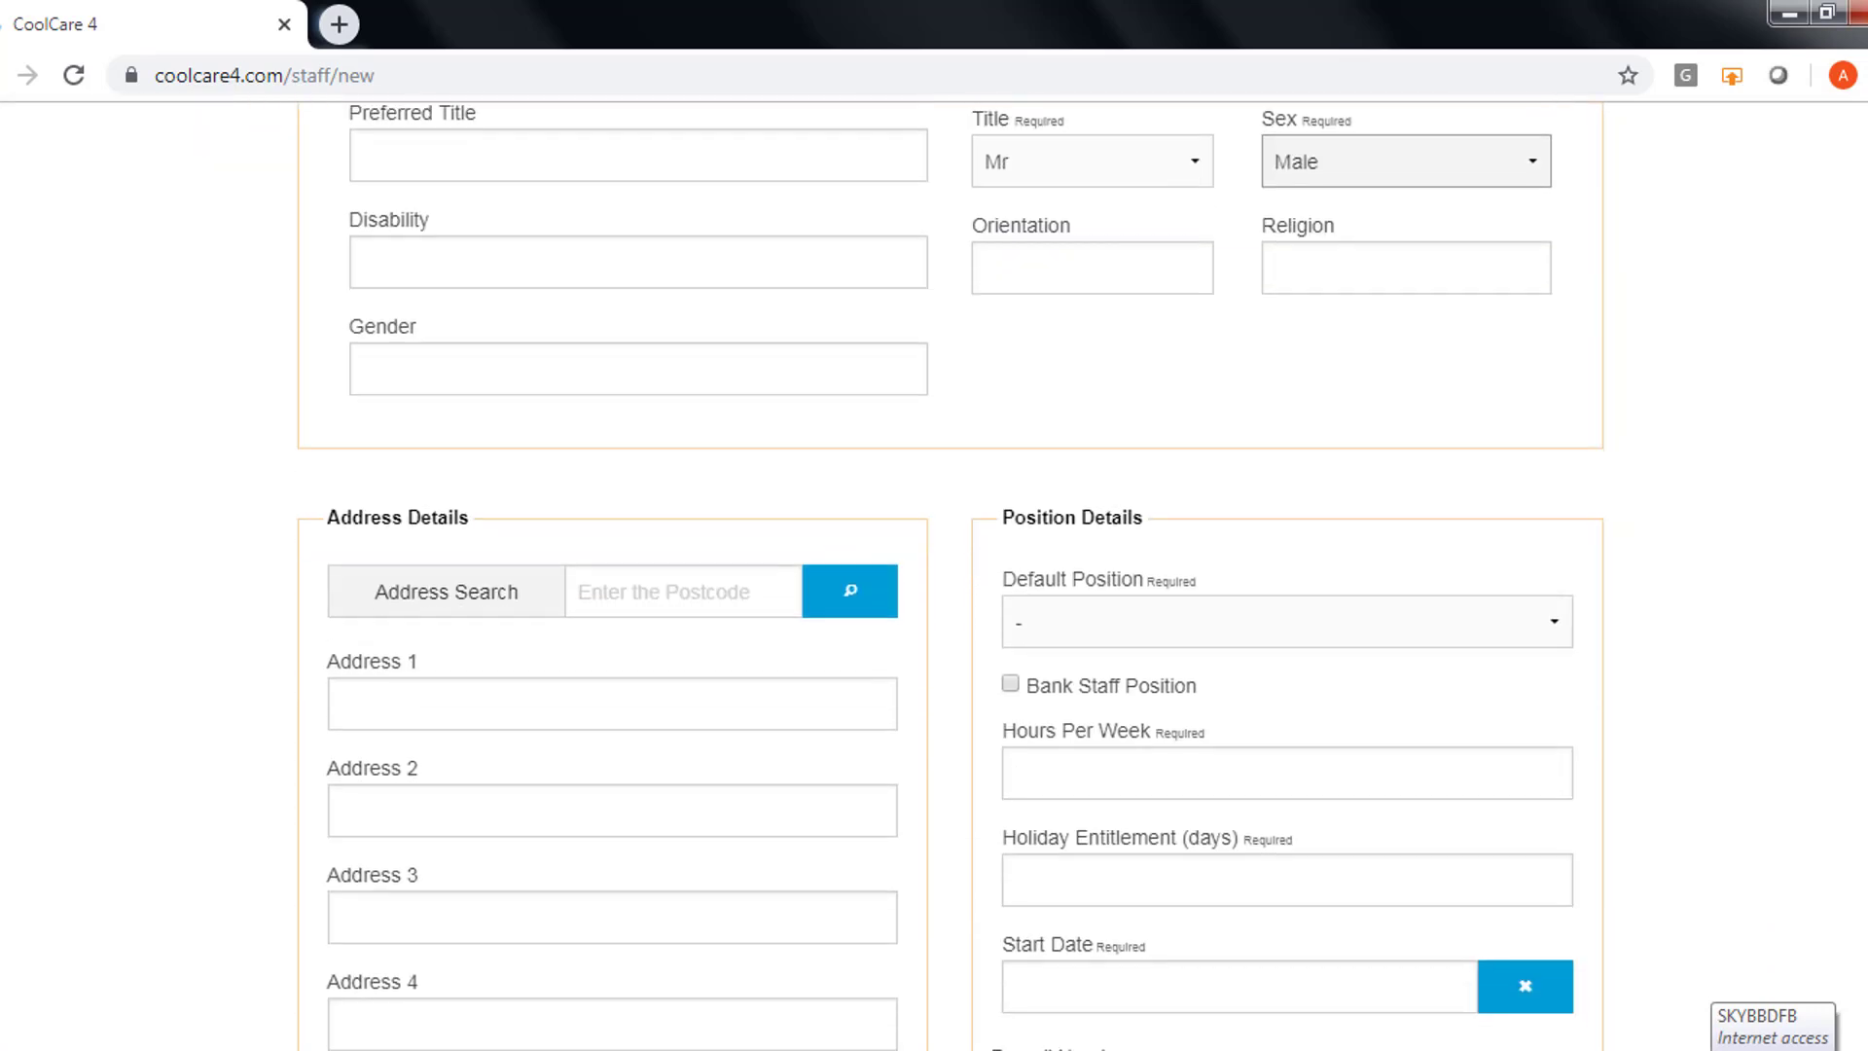
Step: Set default position Agency Care Asst, 0 weekly hours, 0 holiday days and start date 01/11/2019
scroll(1189, 216, "down", 1)
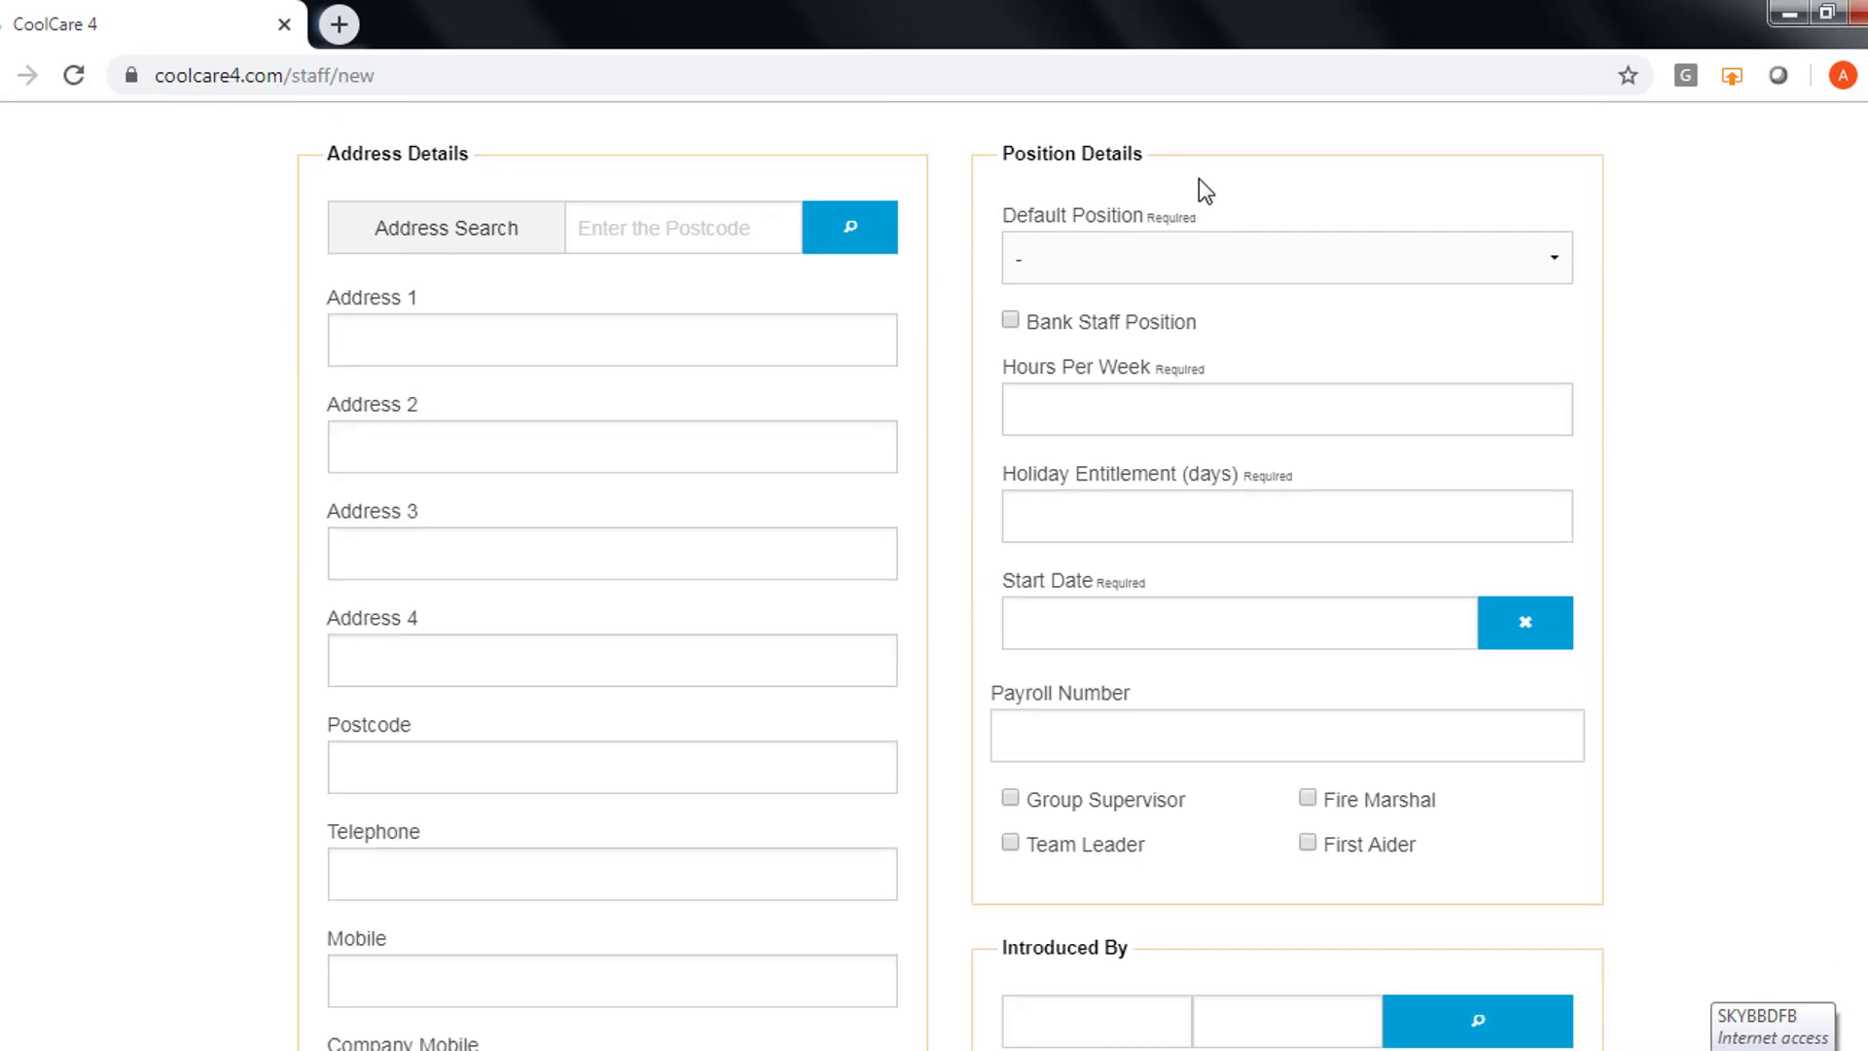
left_click(1222, 261)
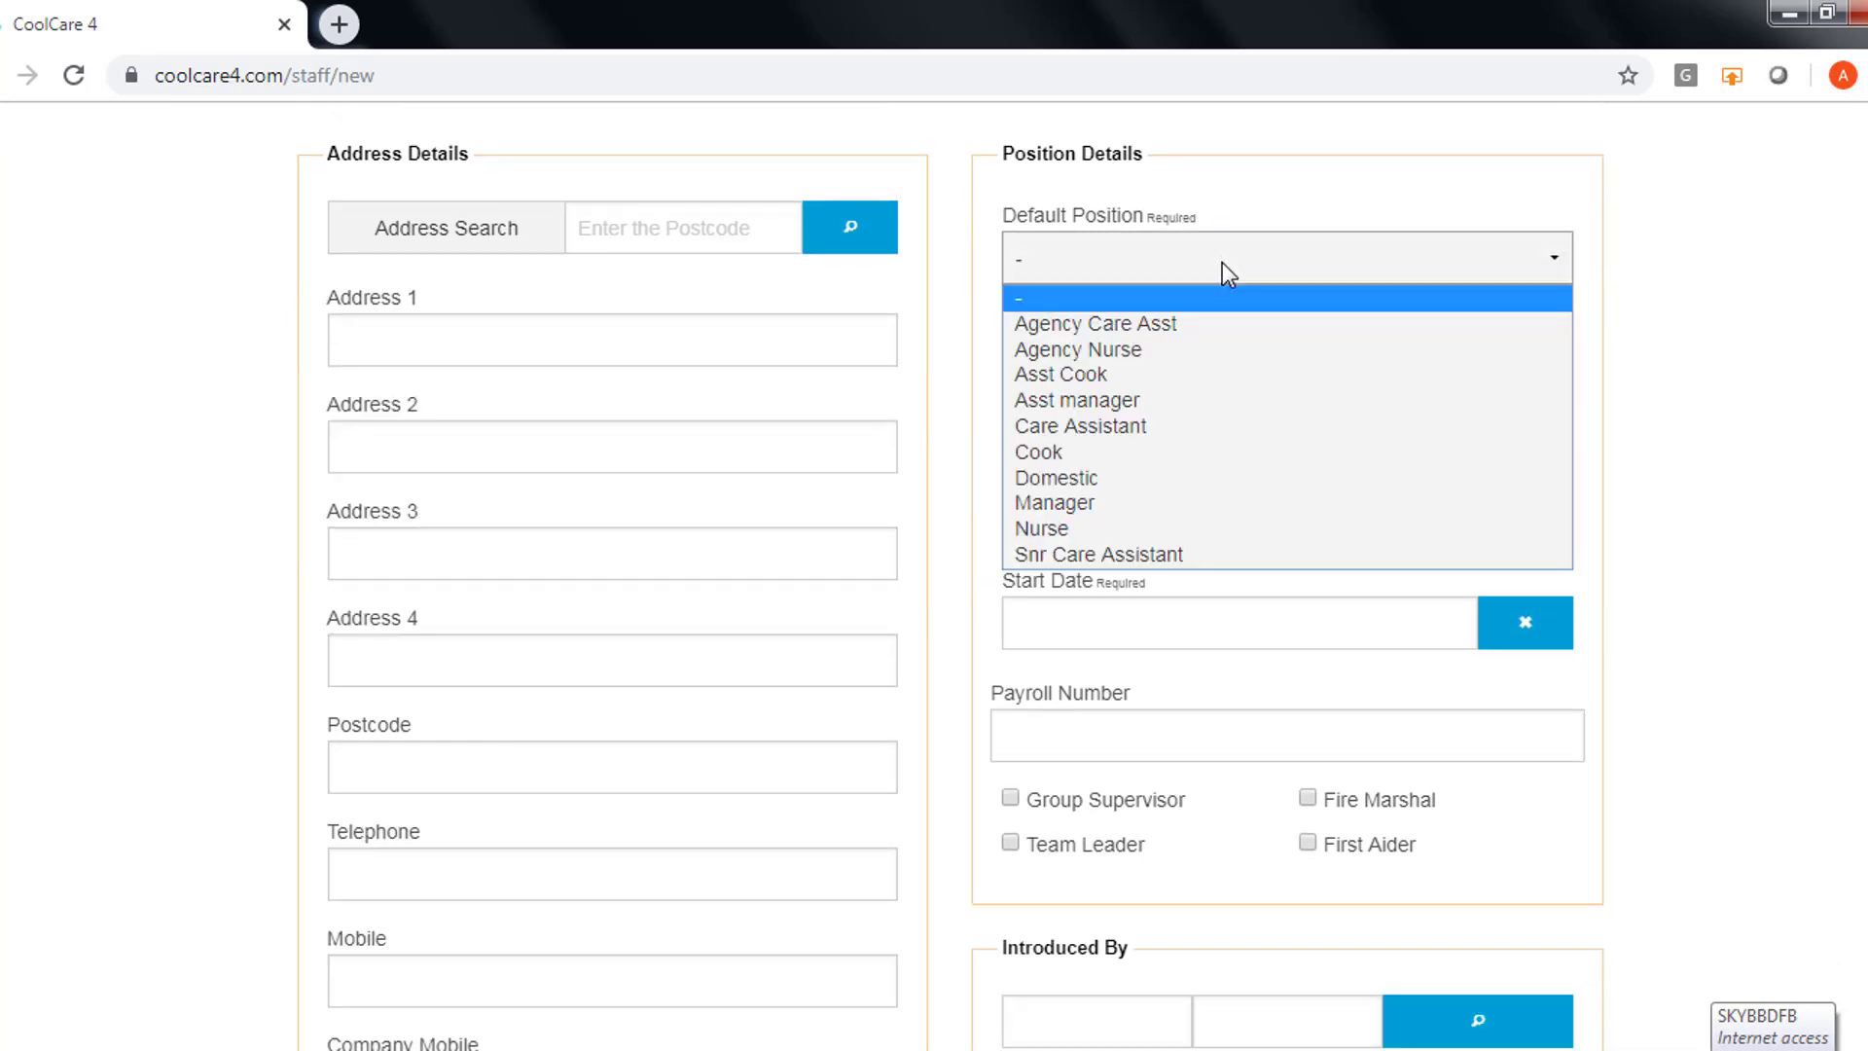
left_click(1146, 330)
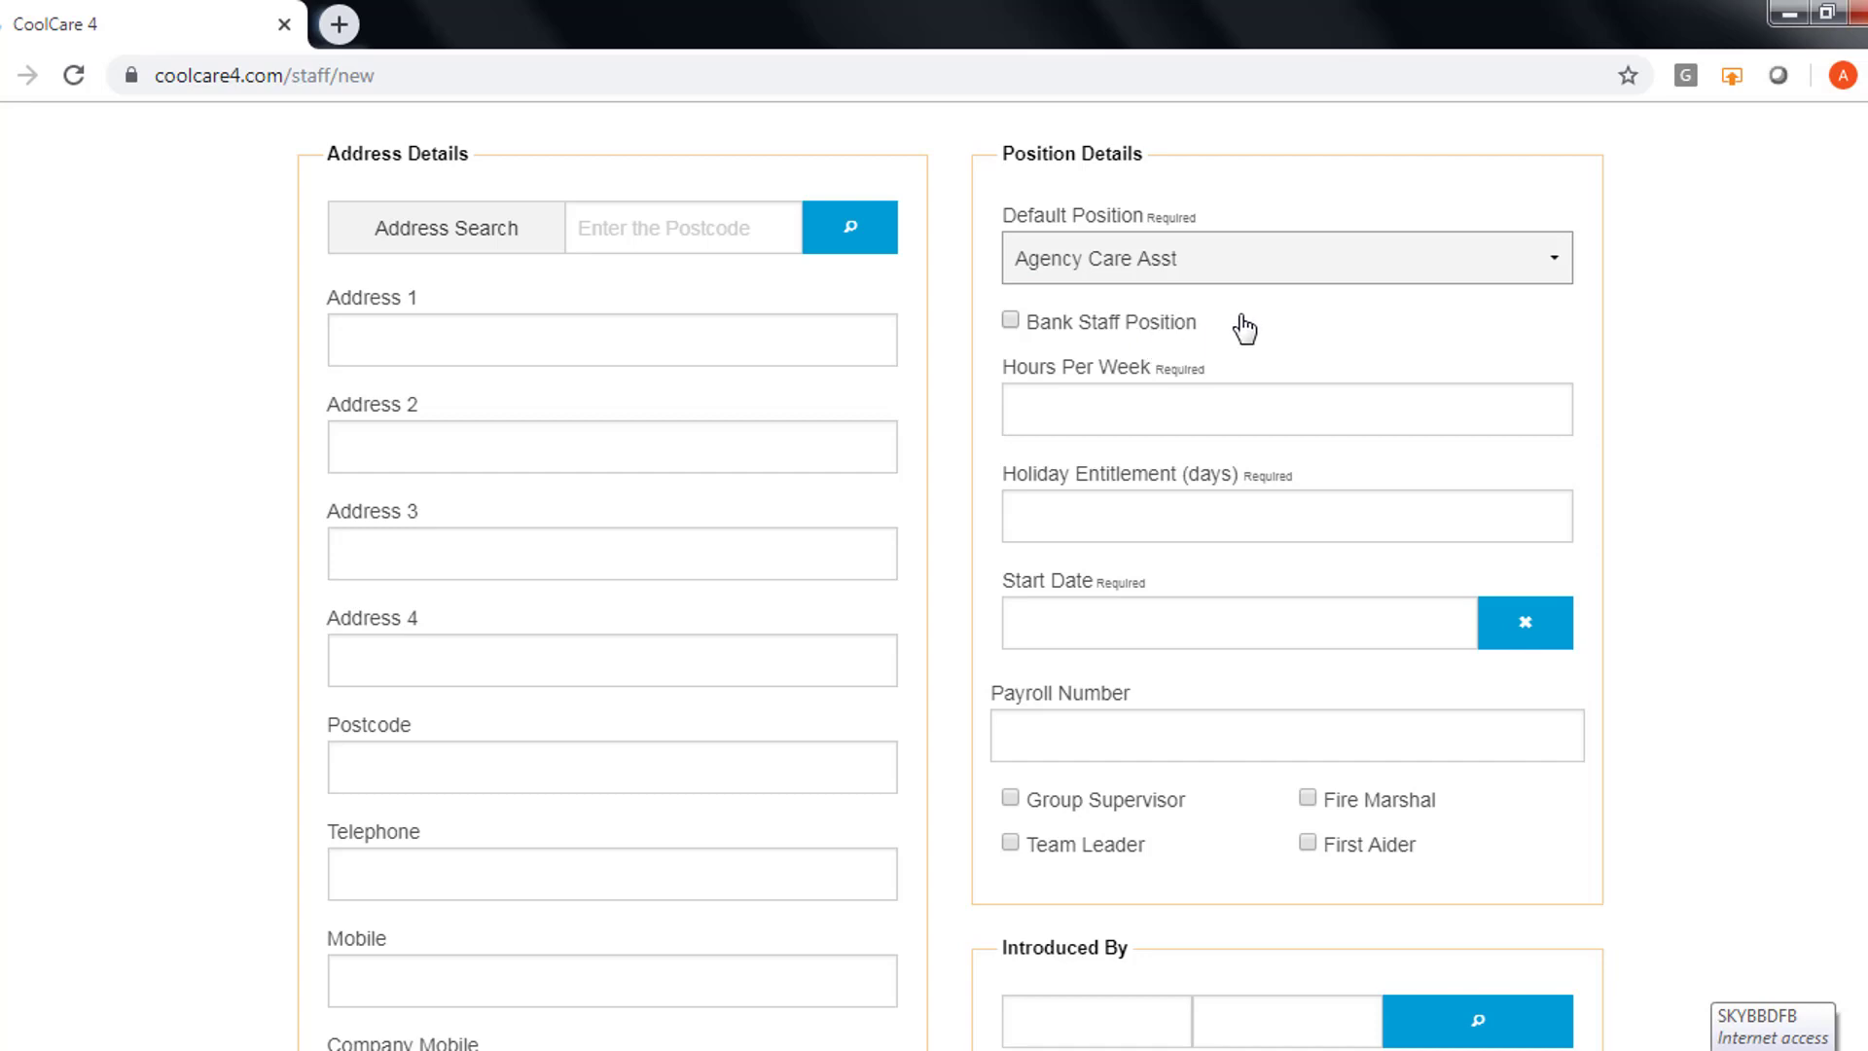
left_click(1070, 409)
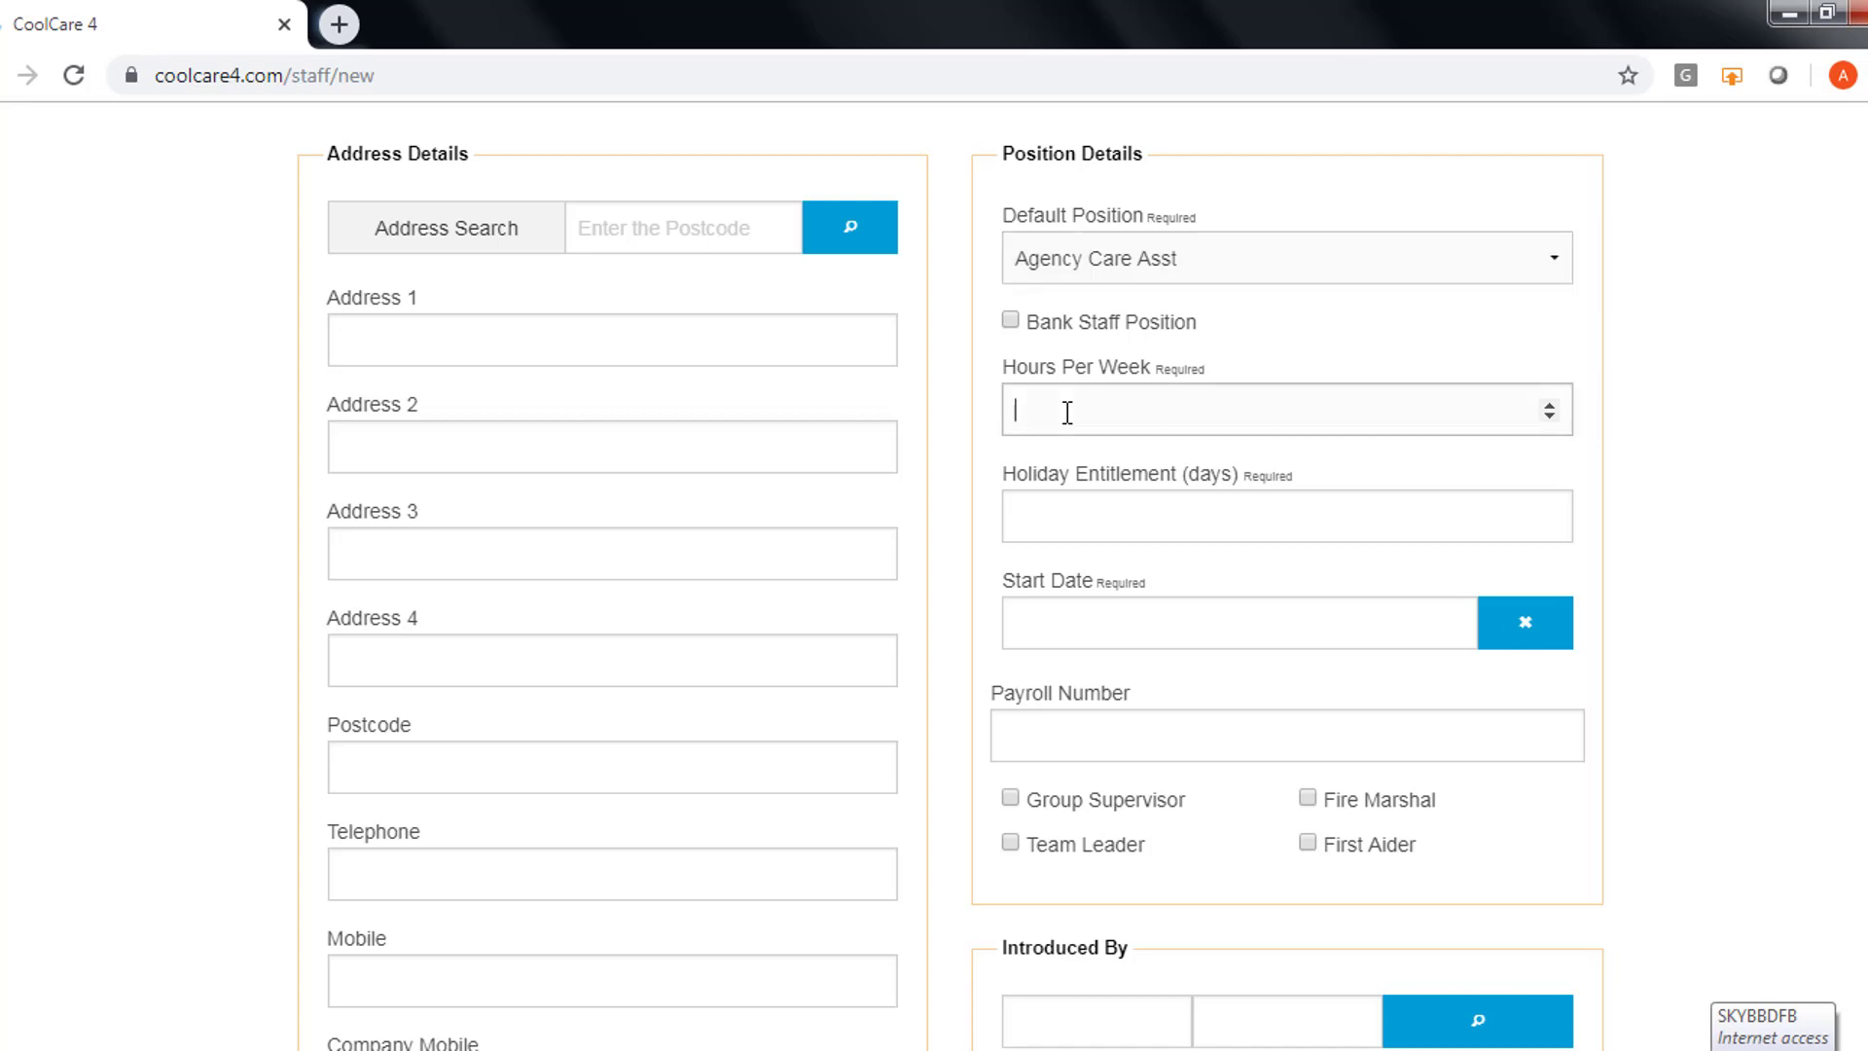
type("0")
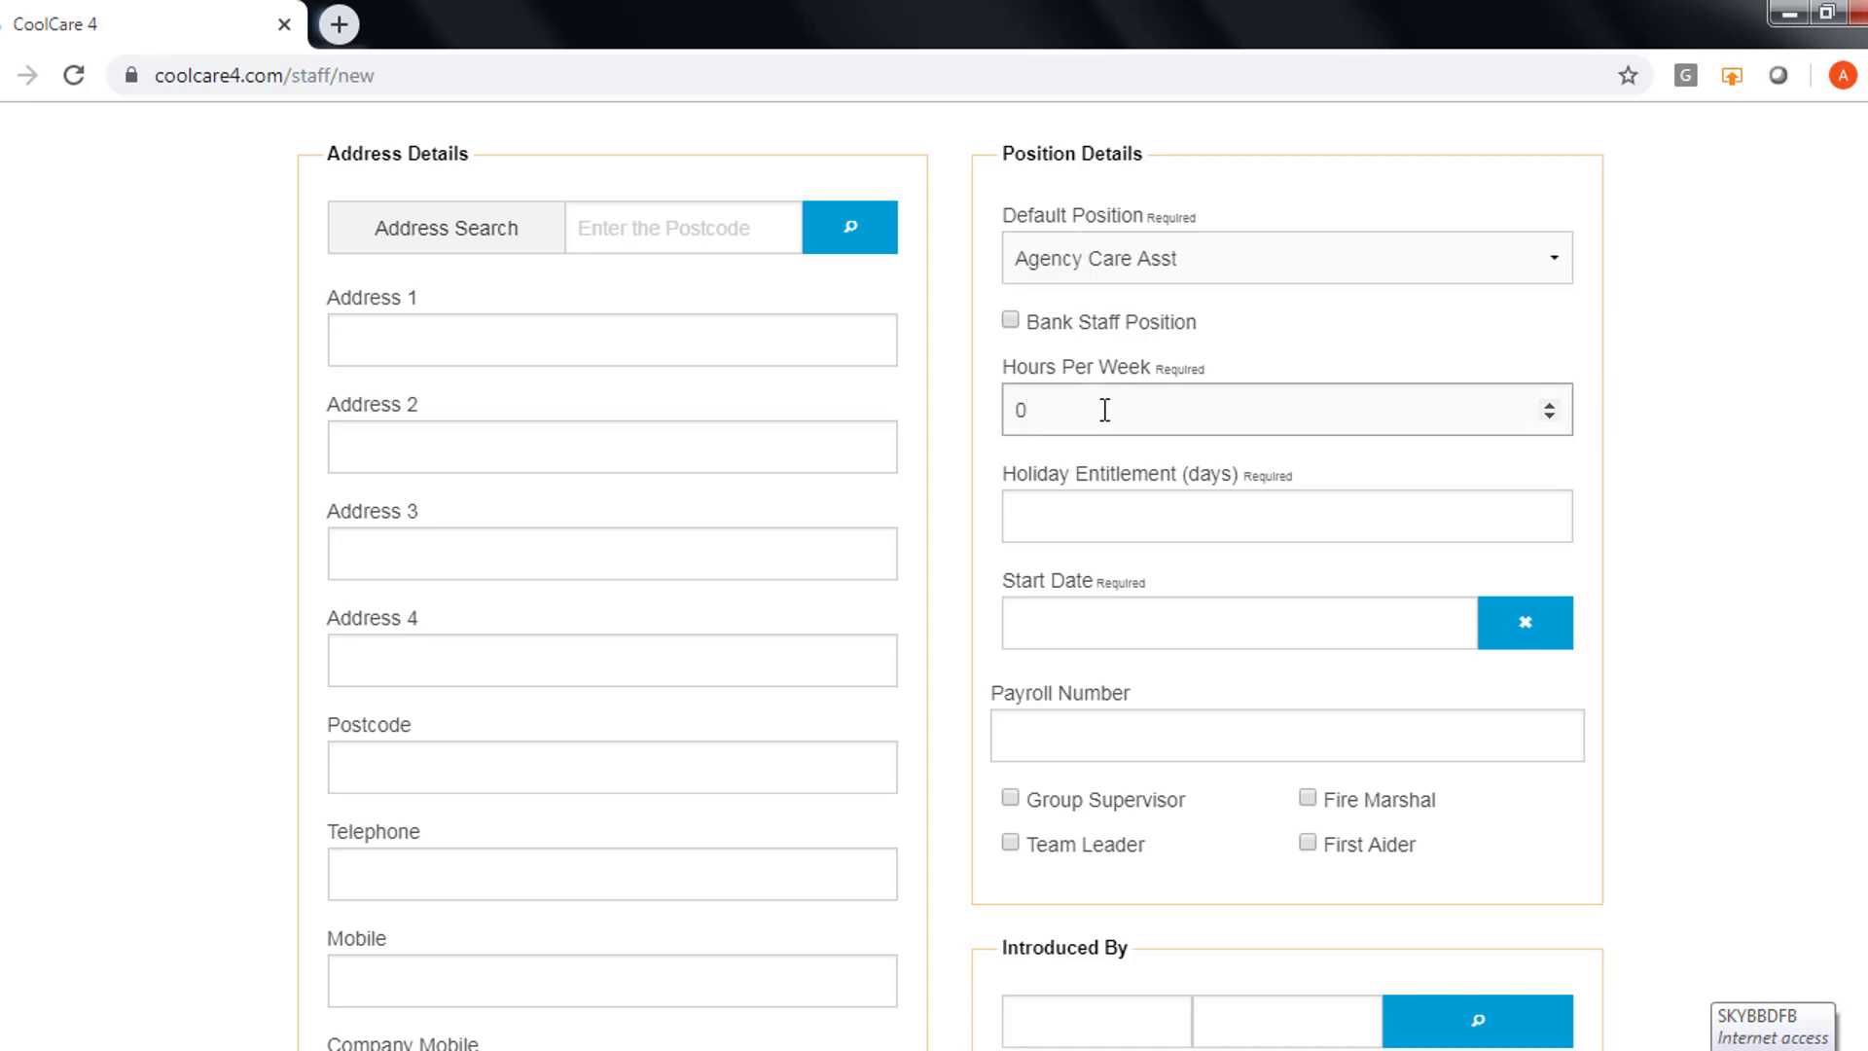
key("Tab")
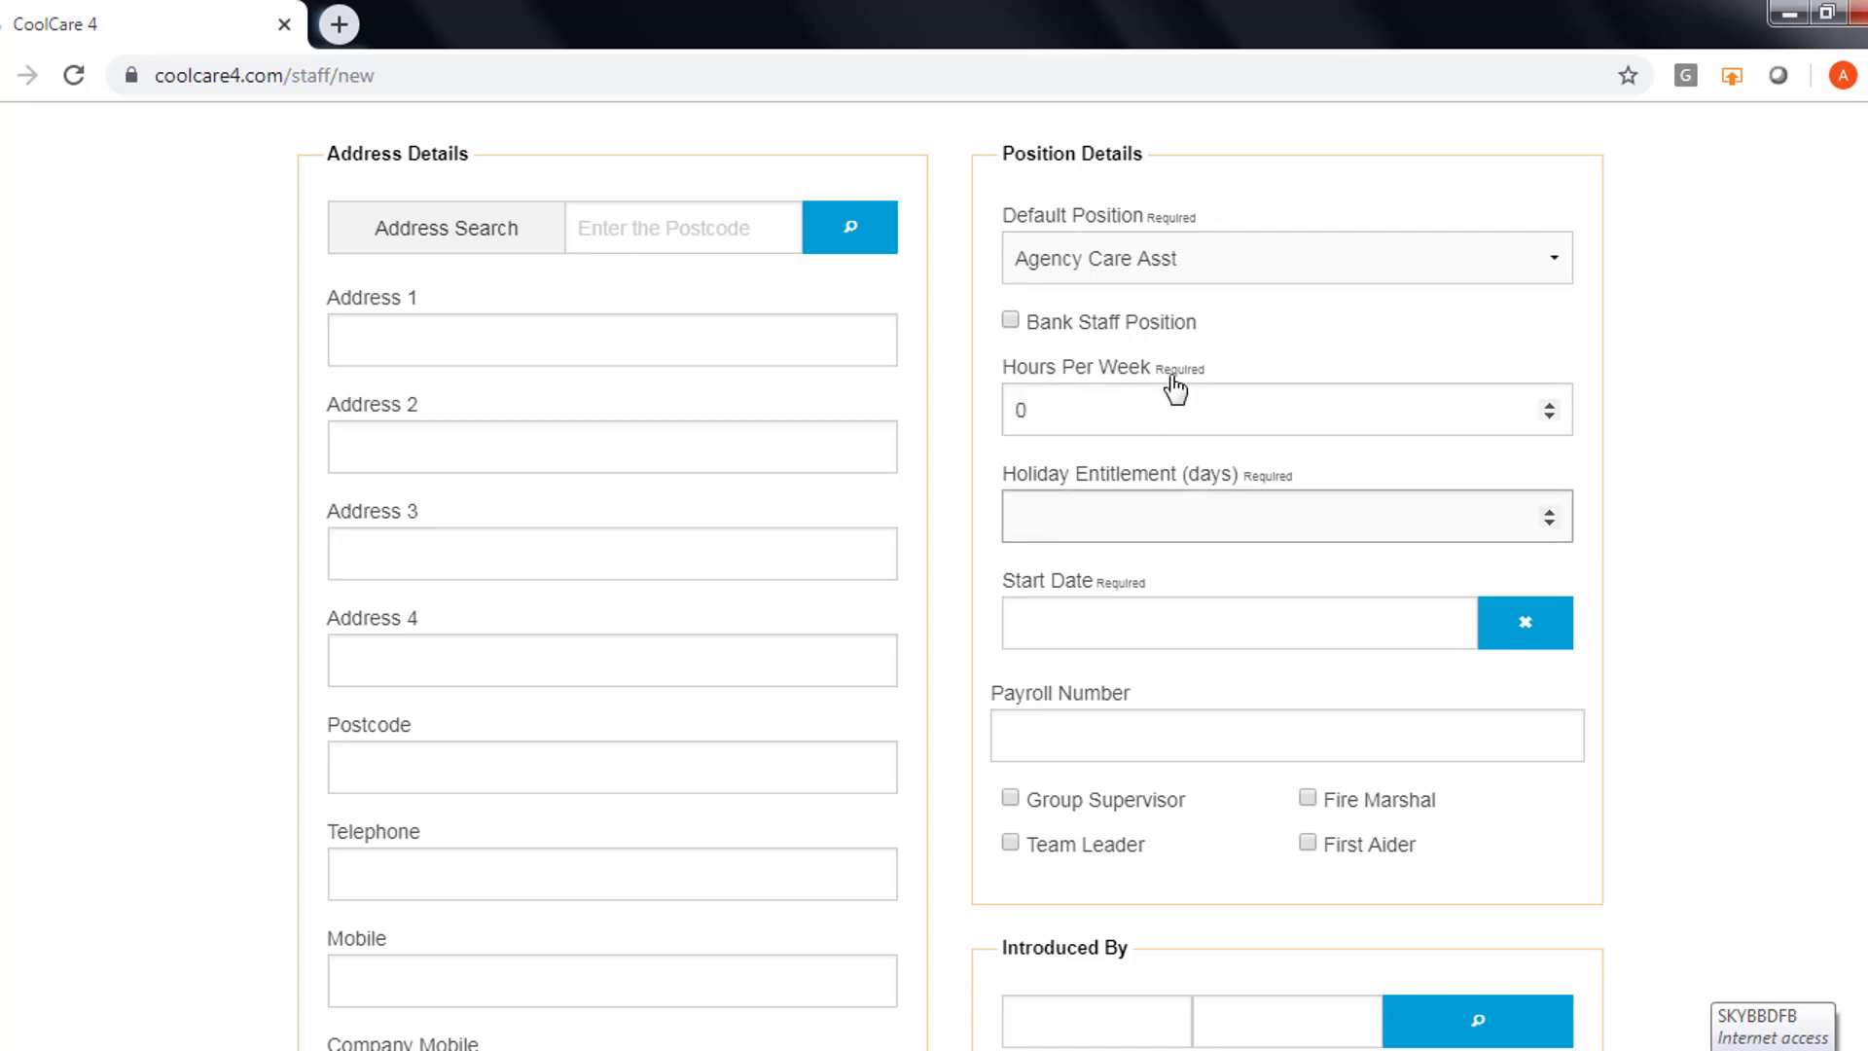
type("0")
left_click(1022, 623)
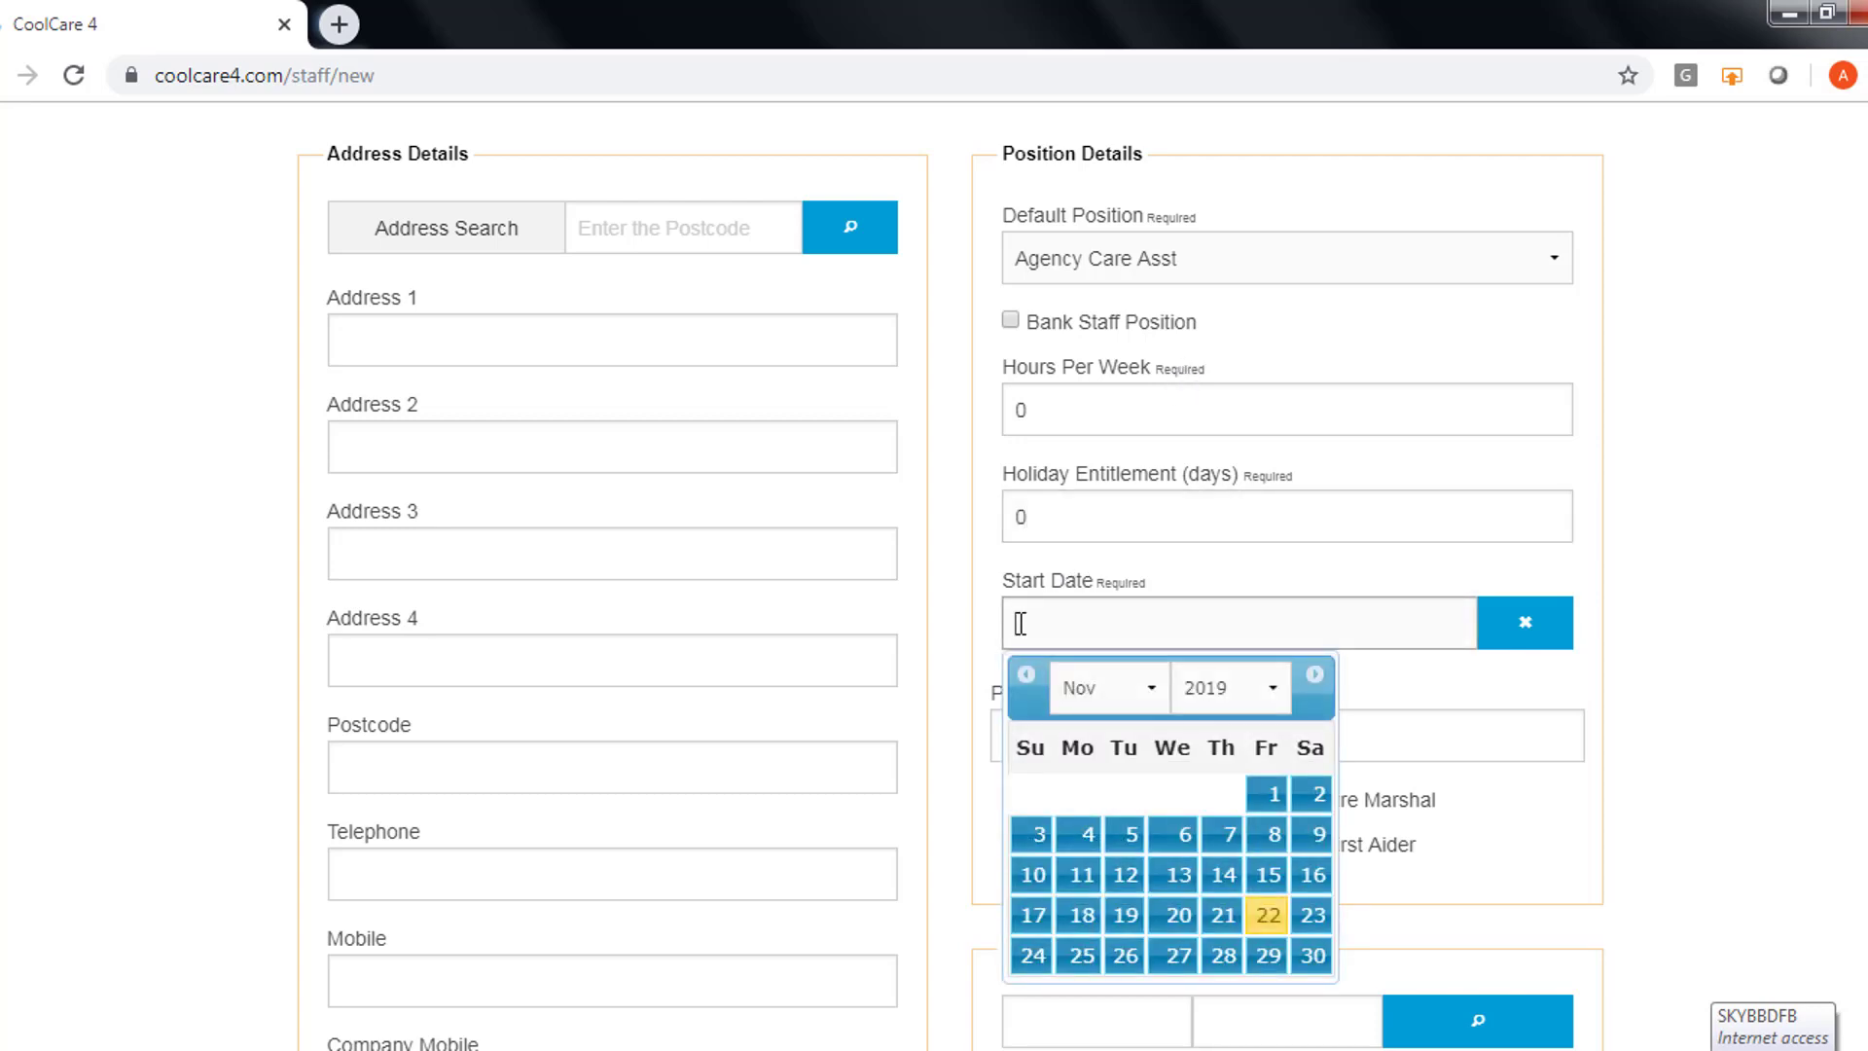
left_click(1268, 793)
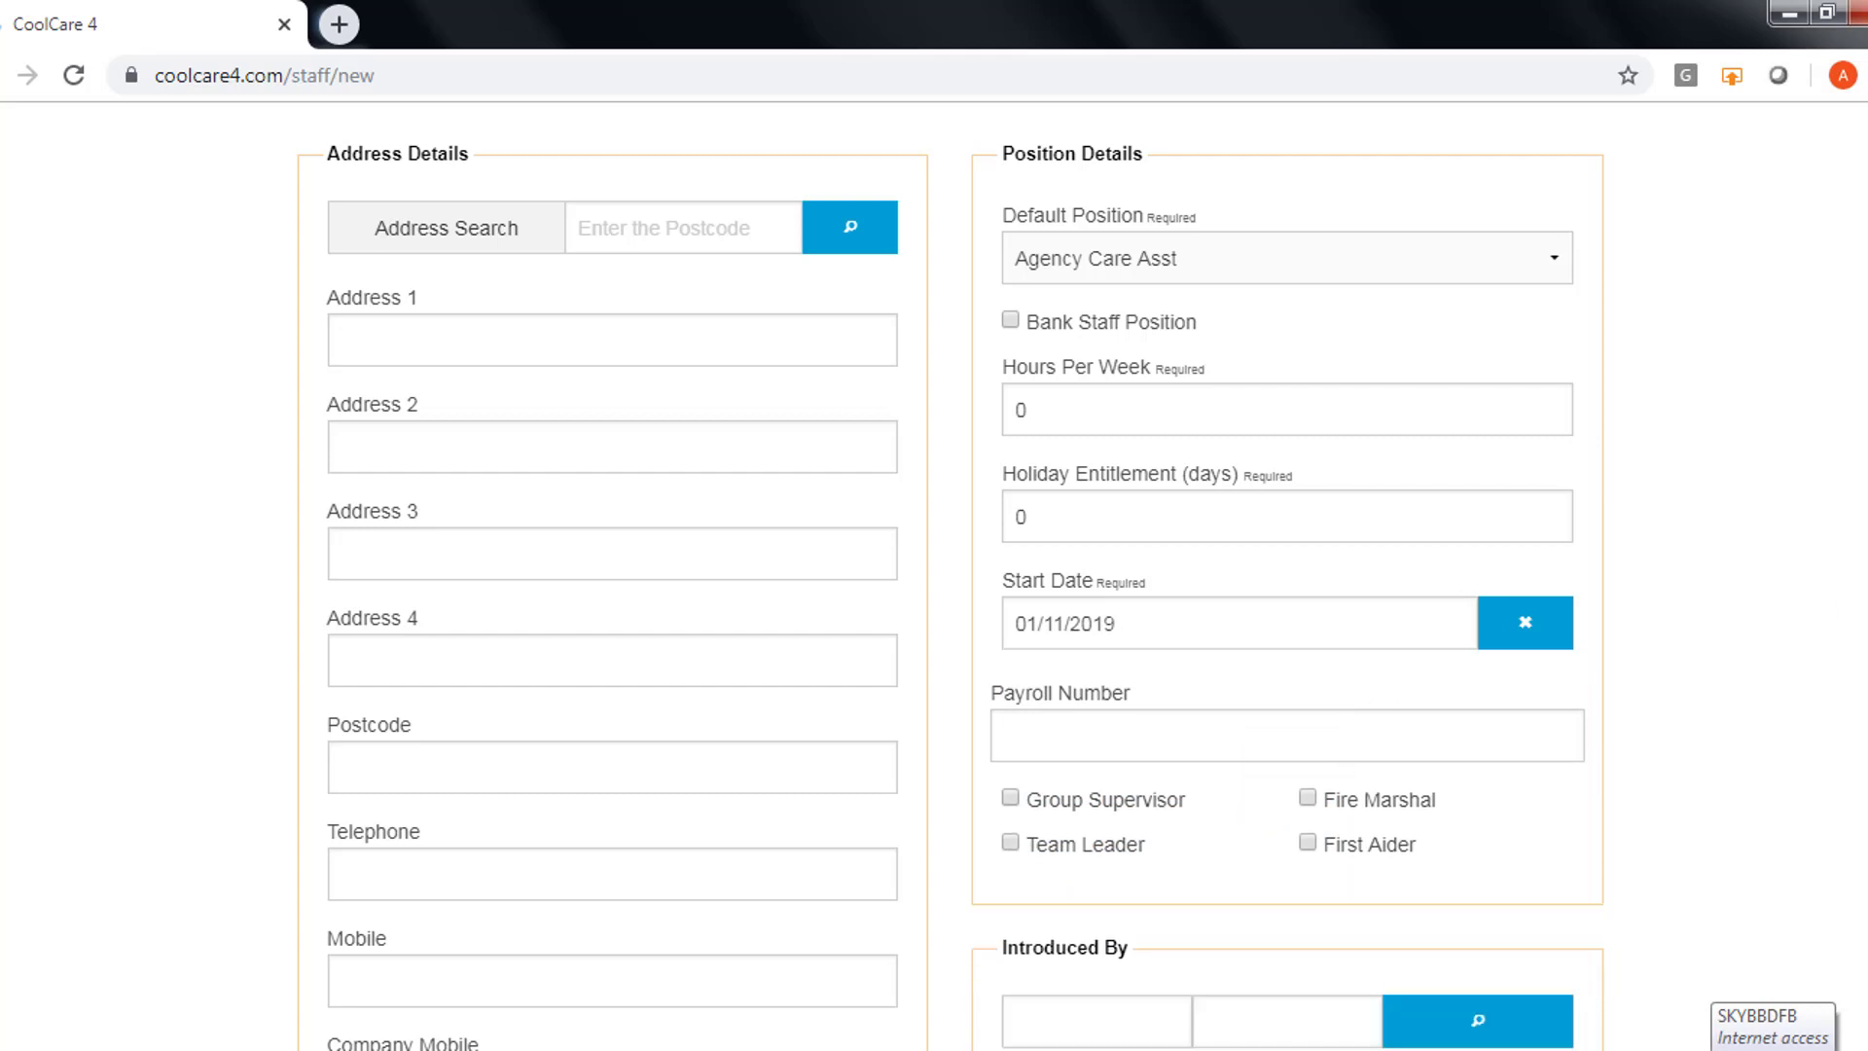
Step: Advance the new staff form to the Eligibility step
scroll(581, 811, "down", 4)
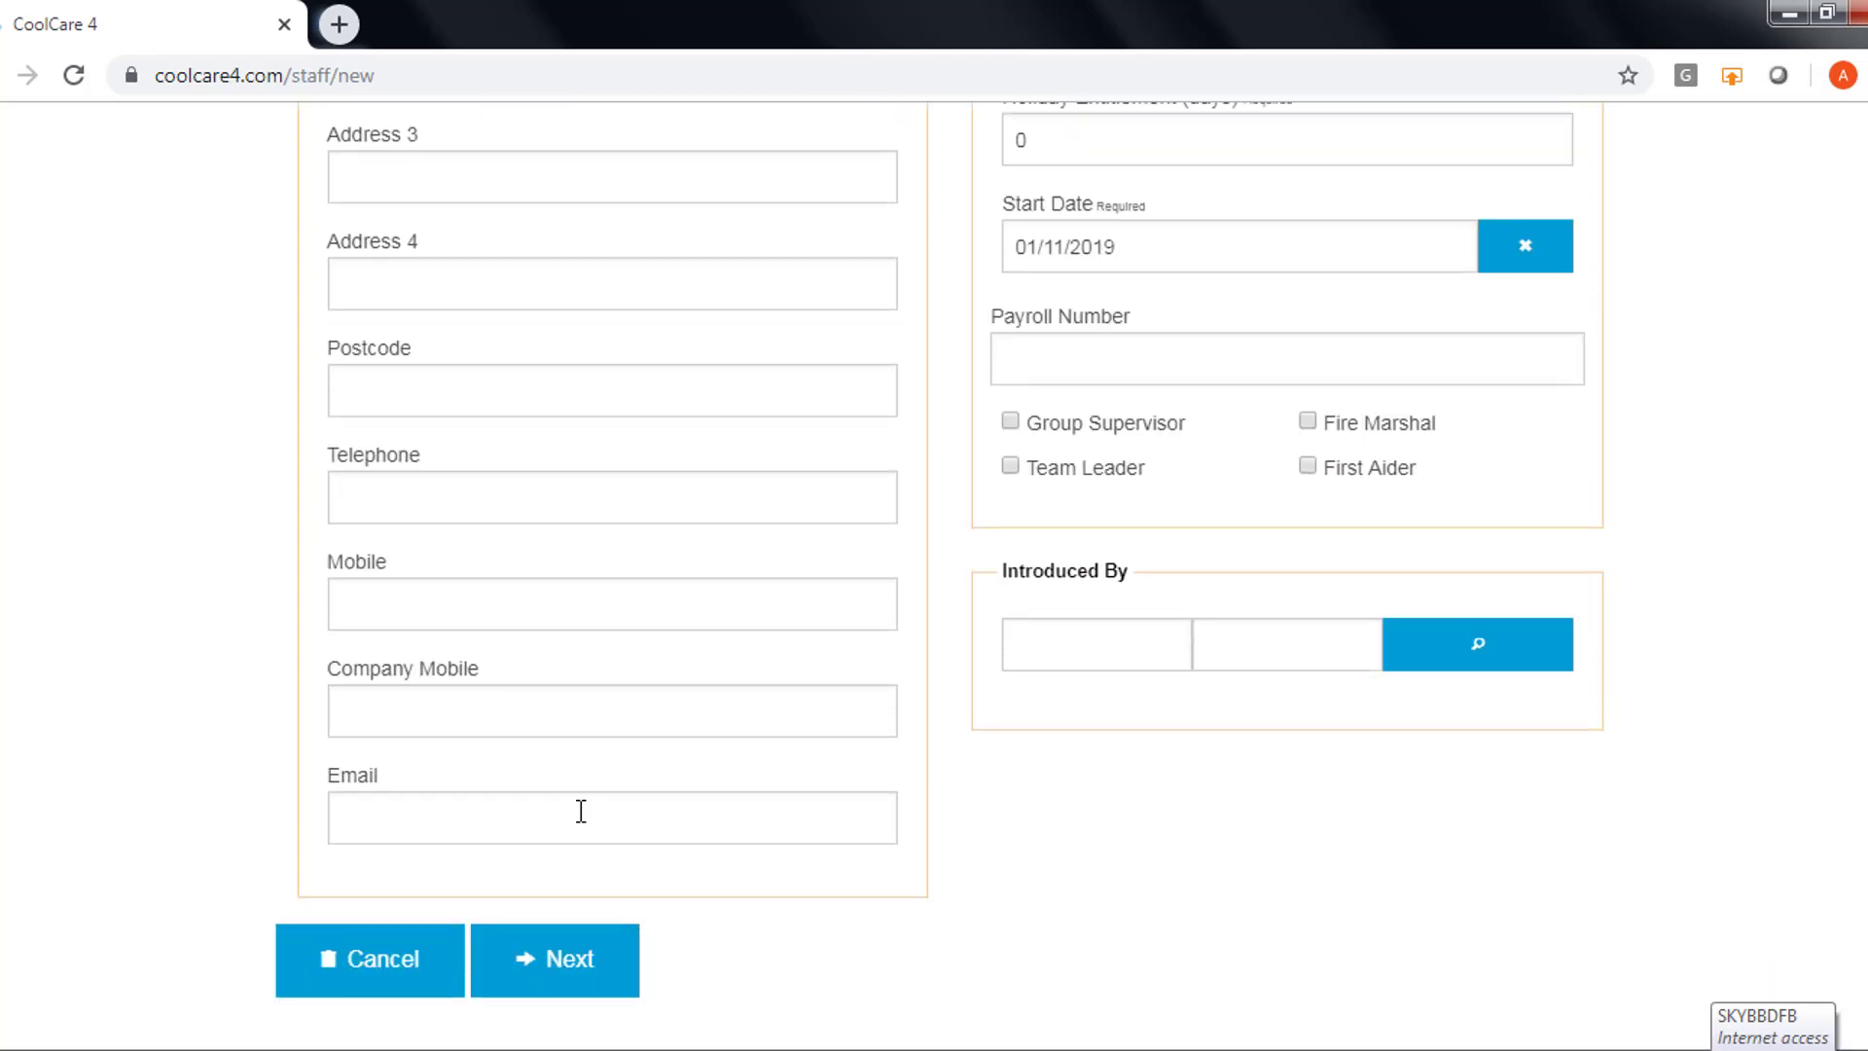
left_click(569, 959)
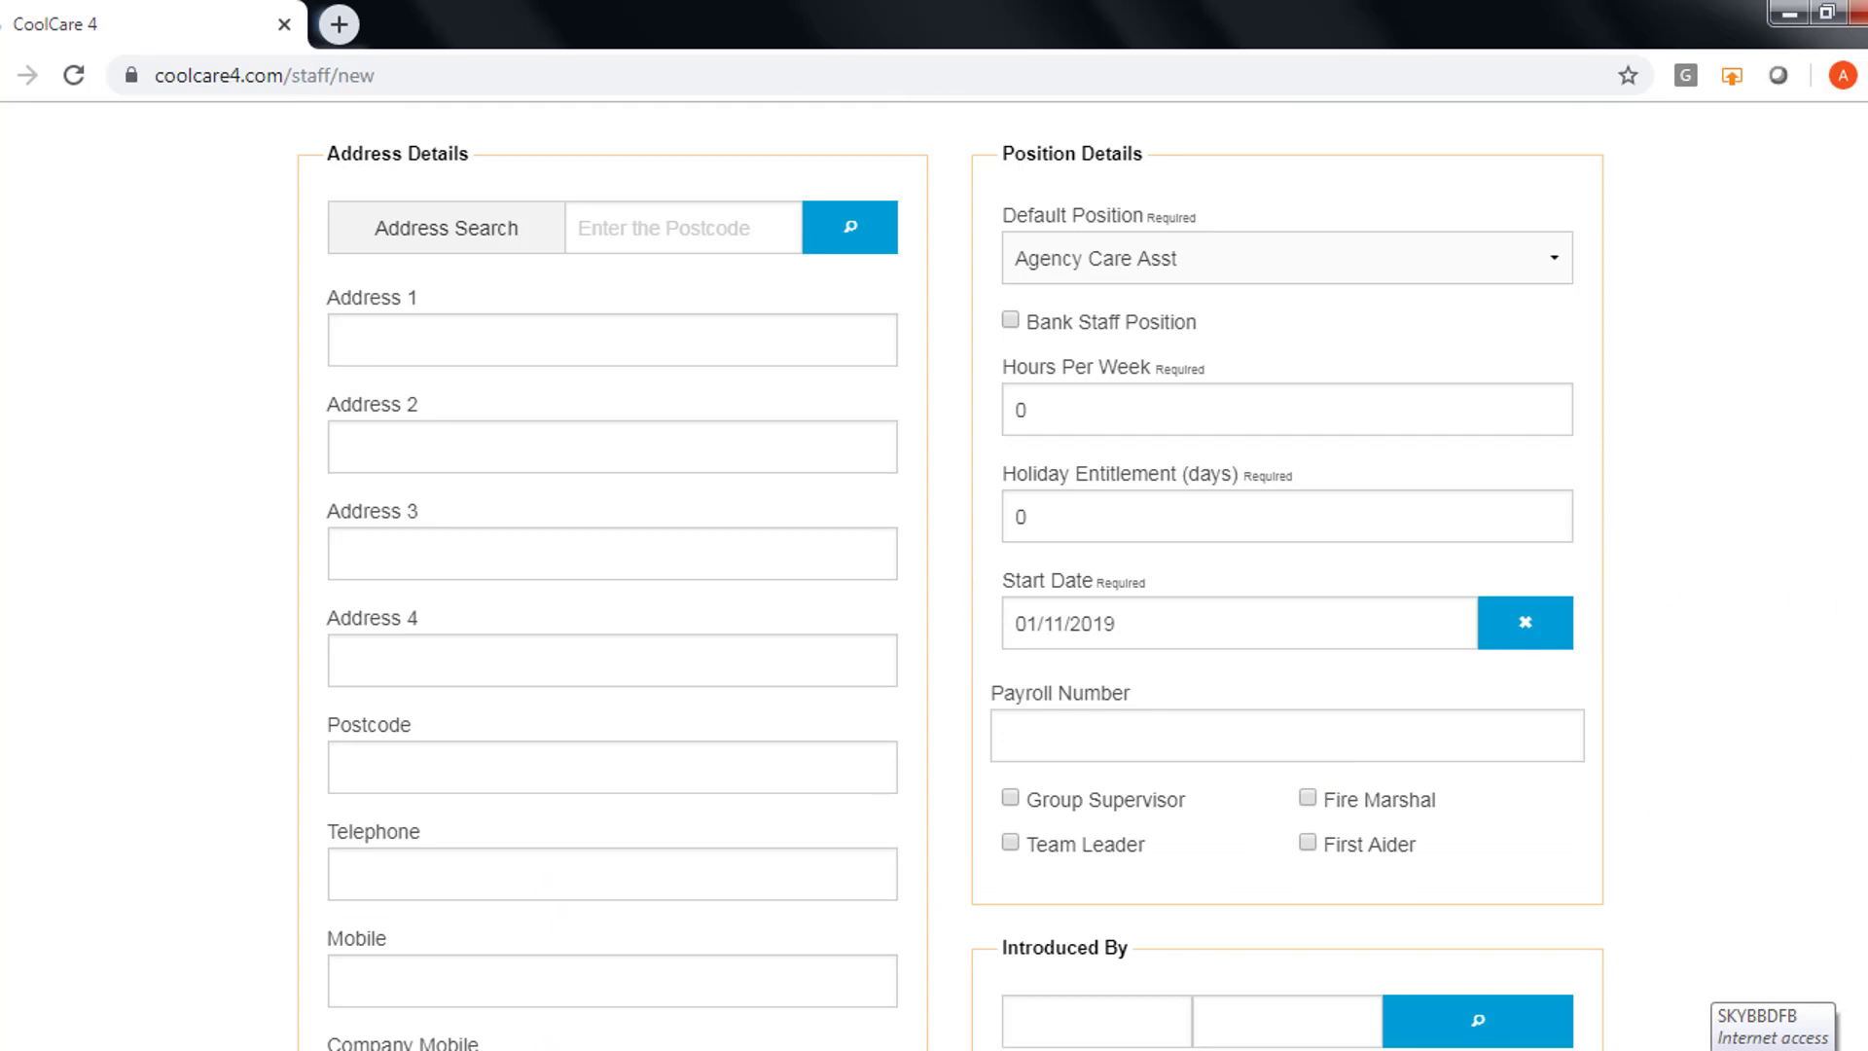
scroll(510, 800, "down", 4)
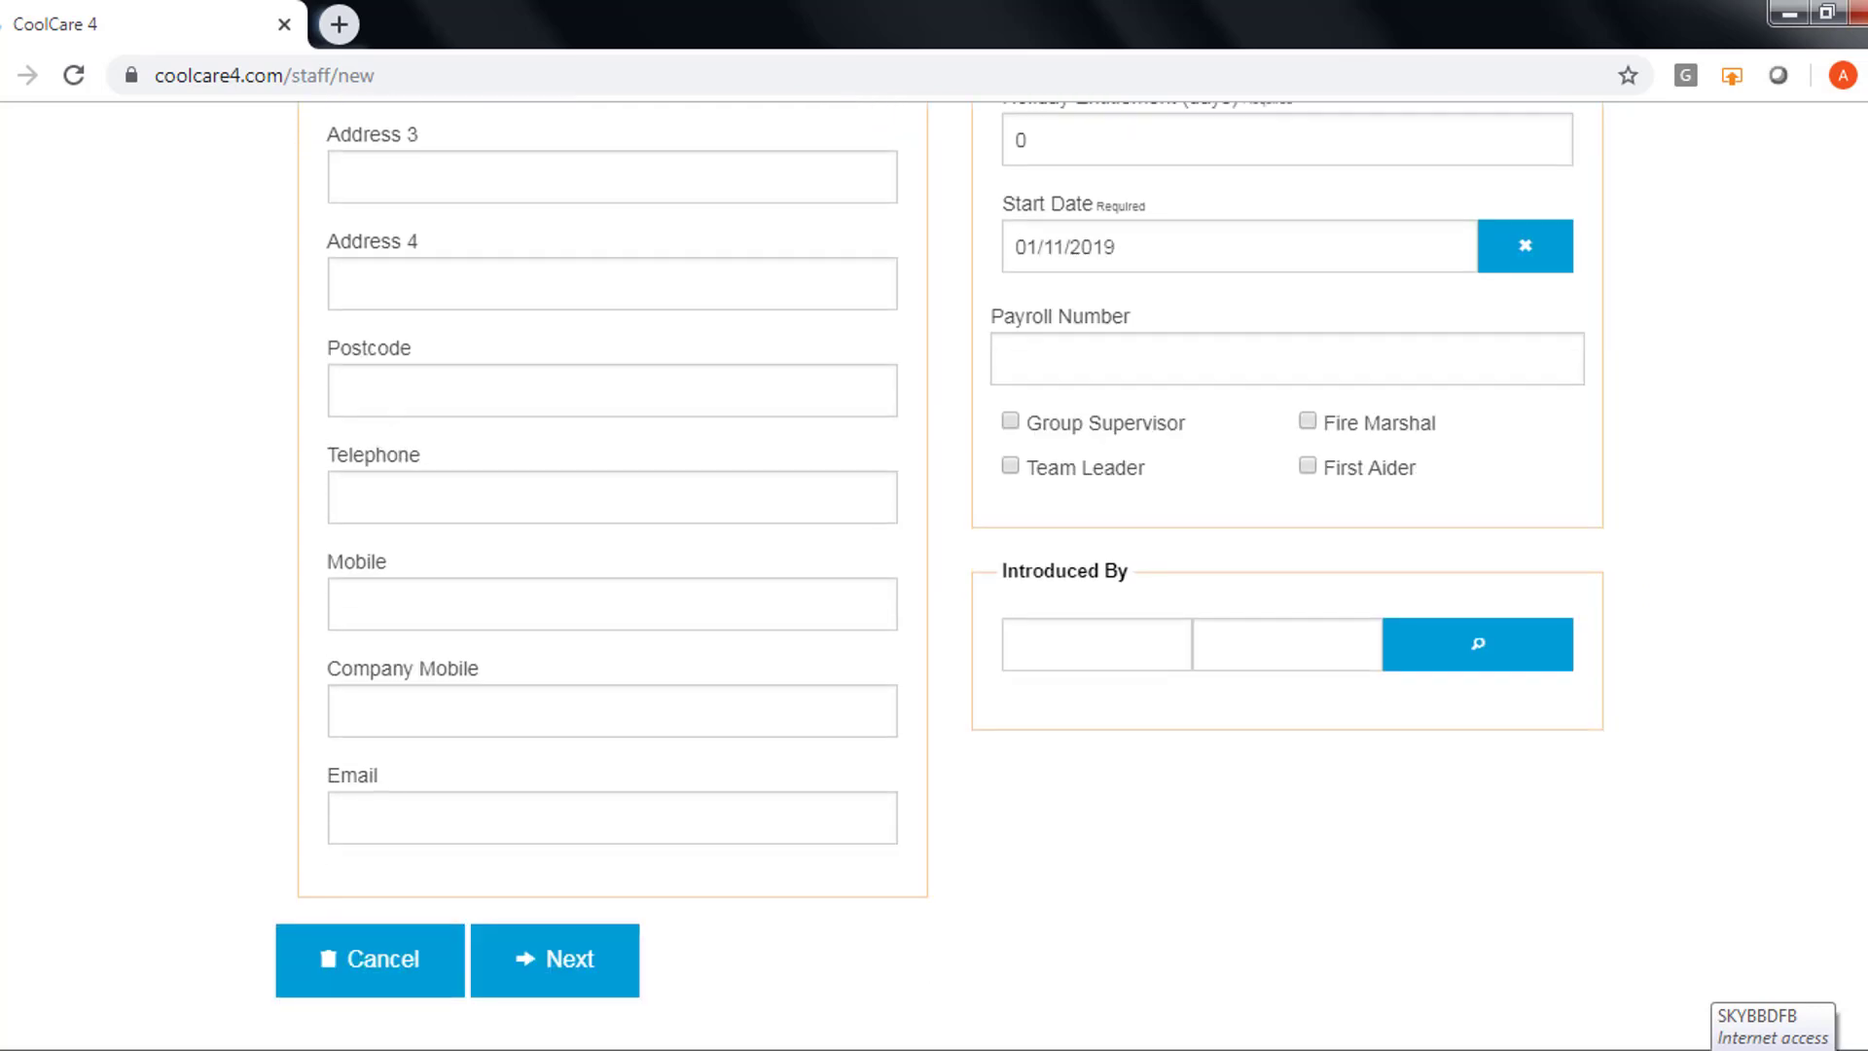
left_click(595, 958)
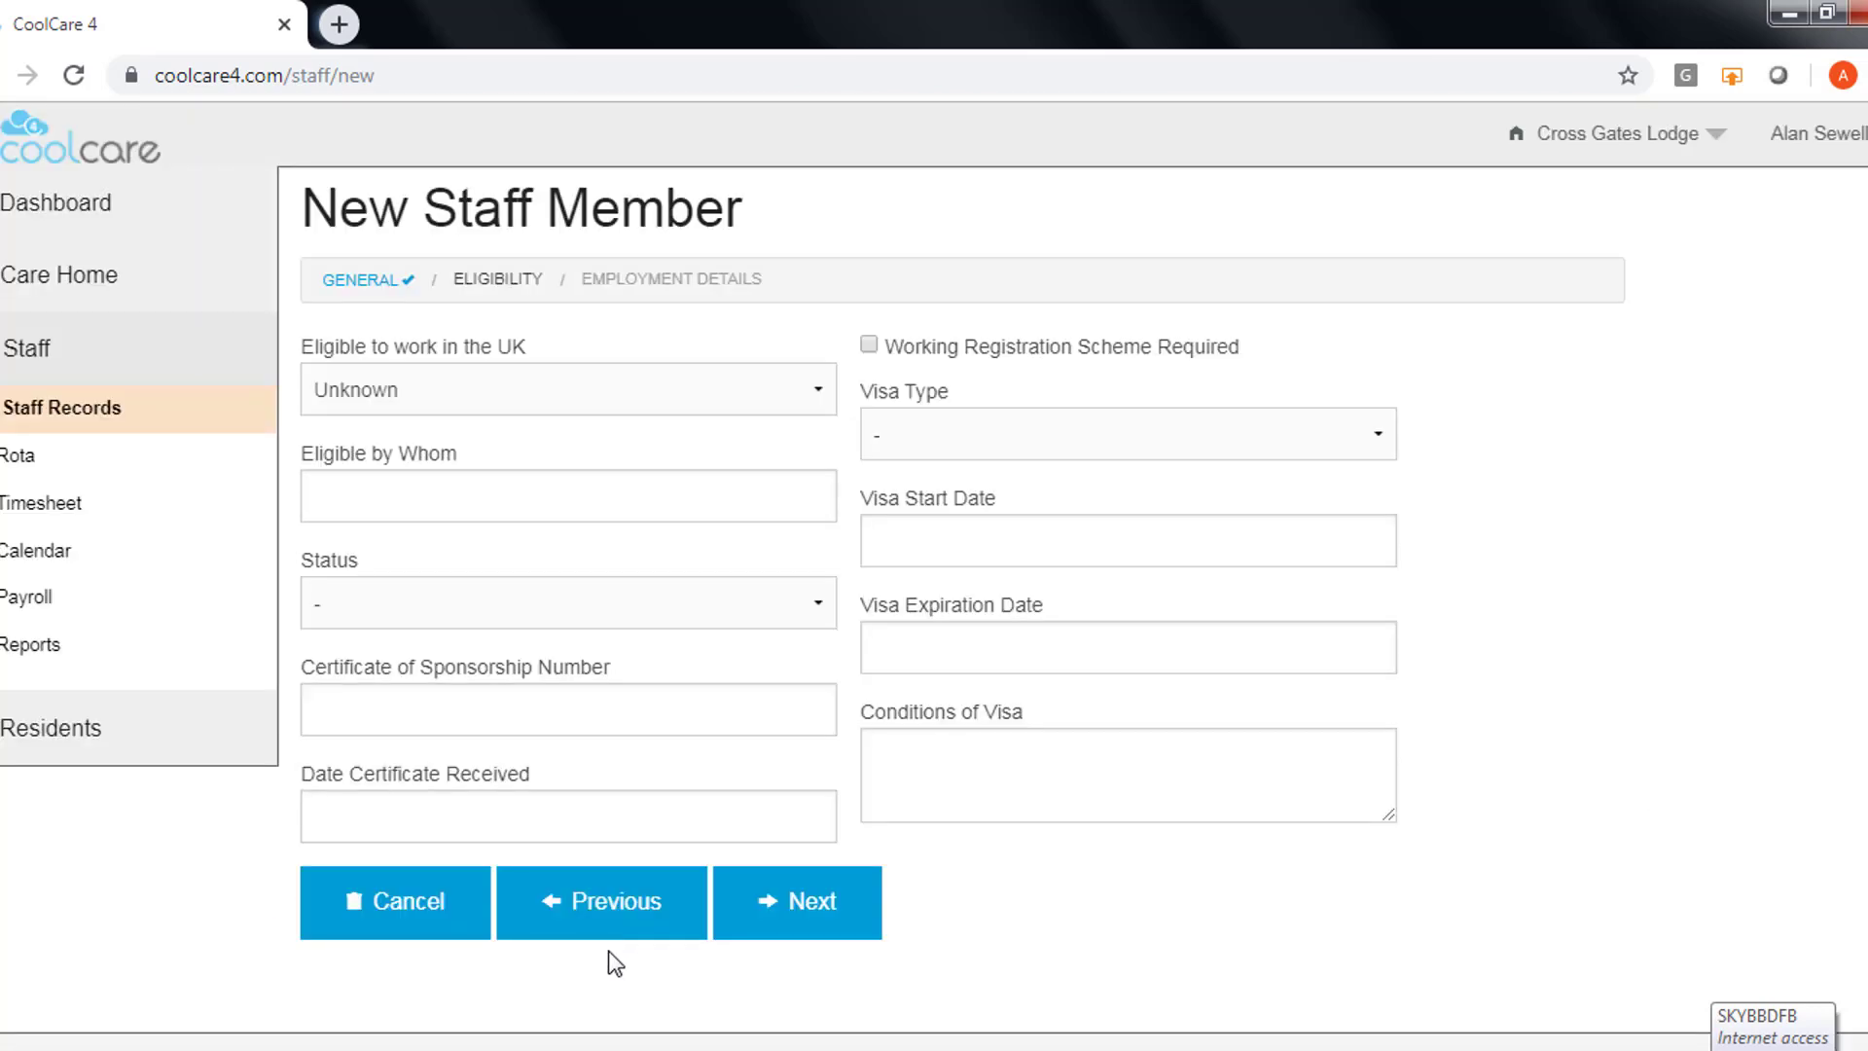
Step: Move on to Employment Details and mark the staff member as Salaried with 0 fixed hours
left_click(826, 915)
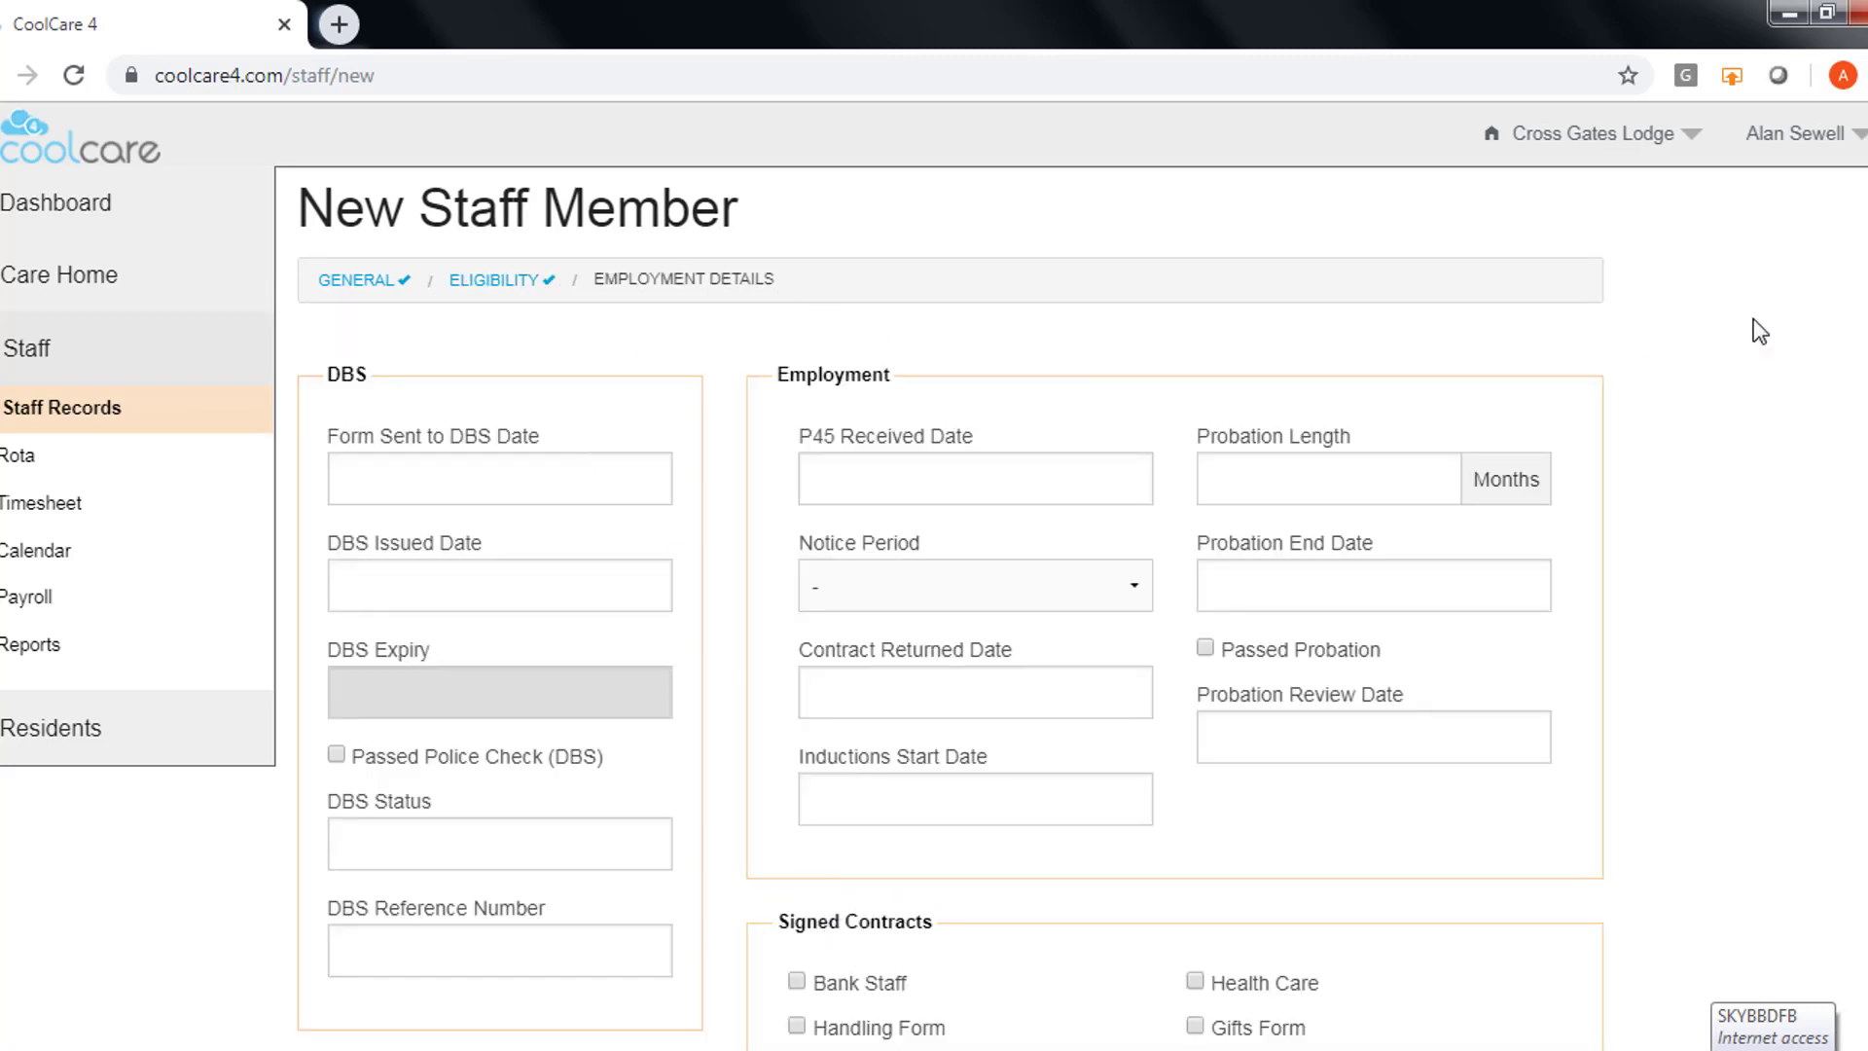
scroll(1820, 724, "down", 7)
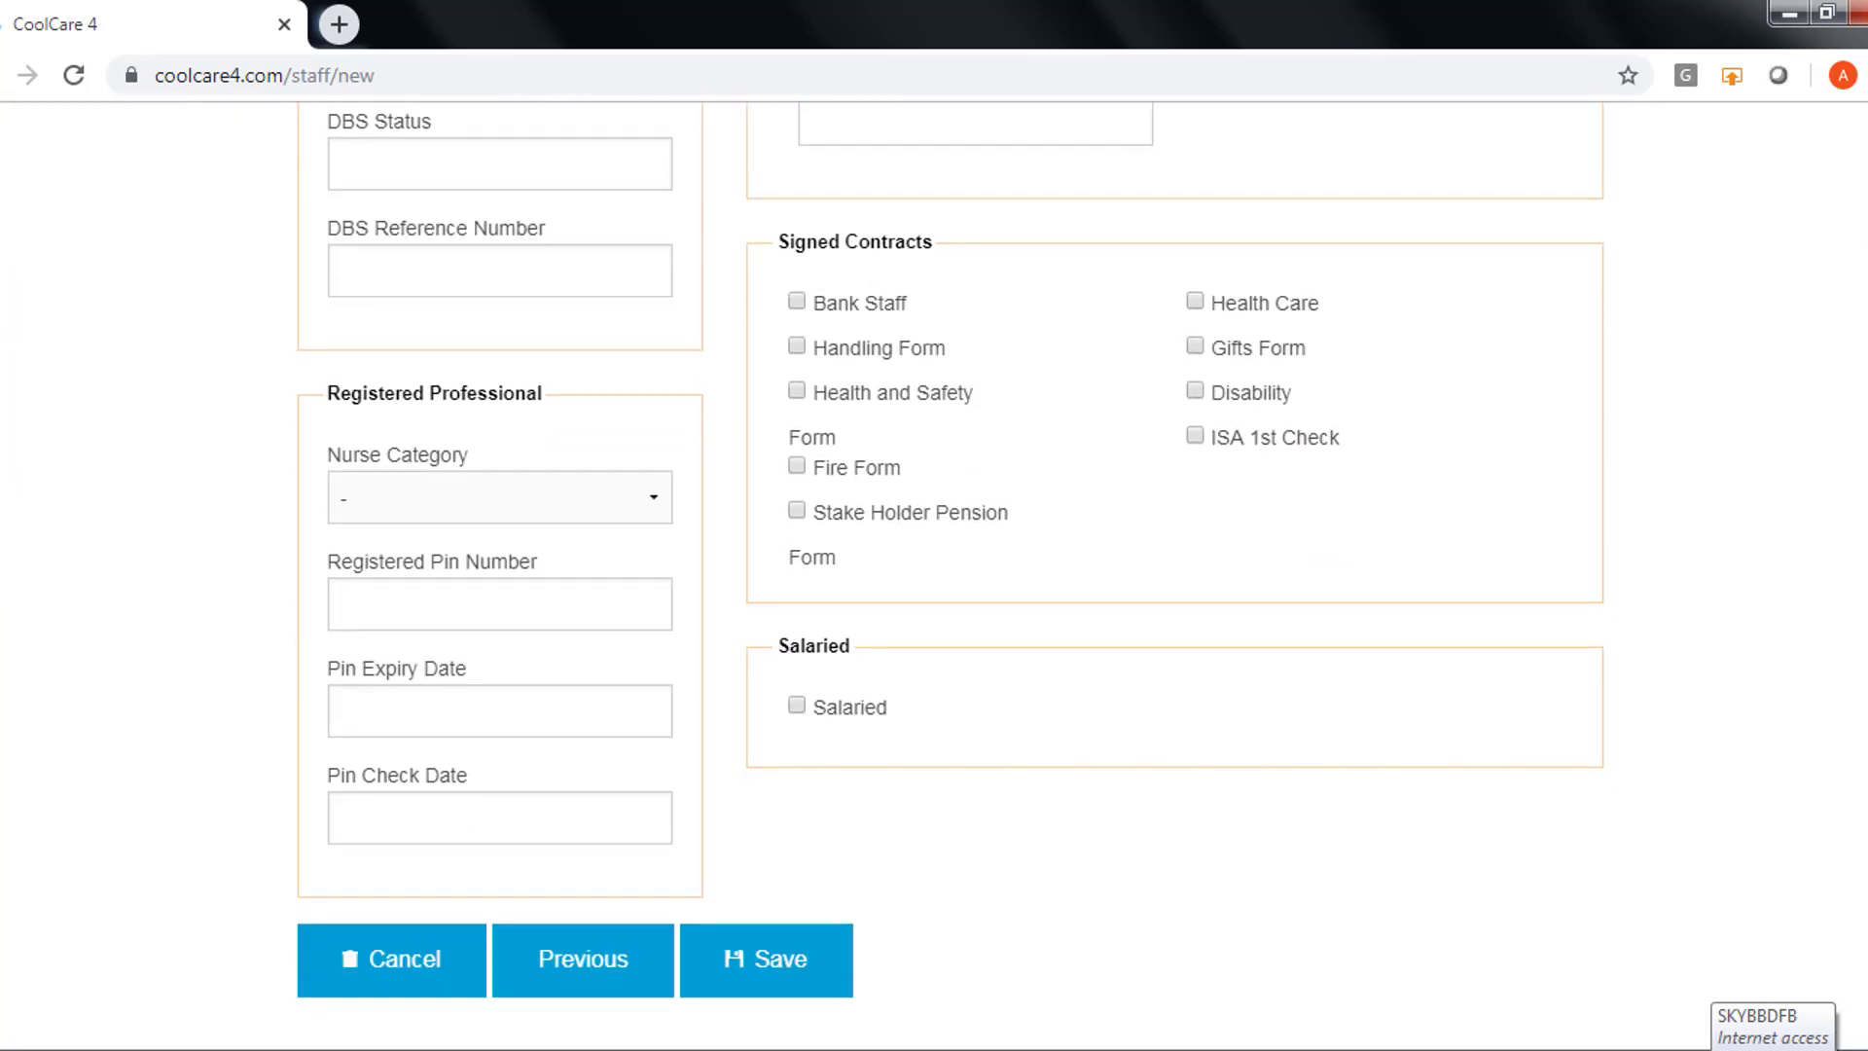
left_click(795, 707)
left_click(947, 757)
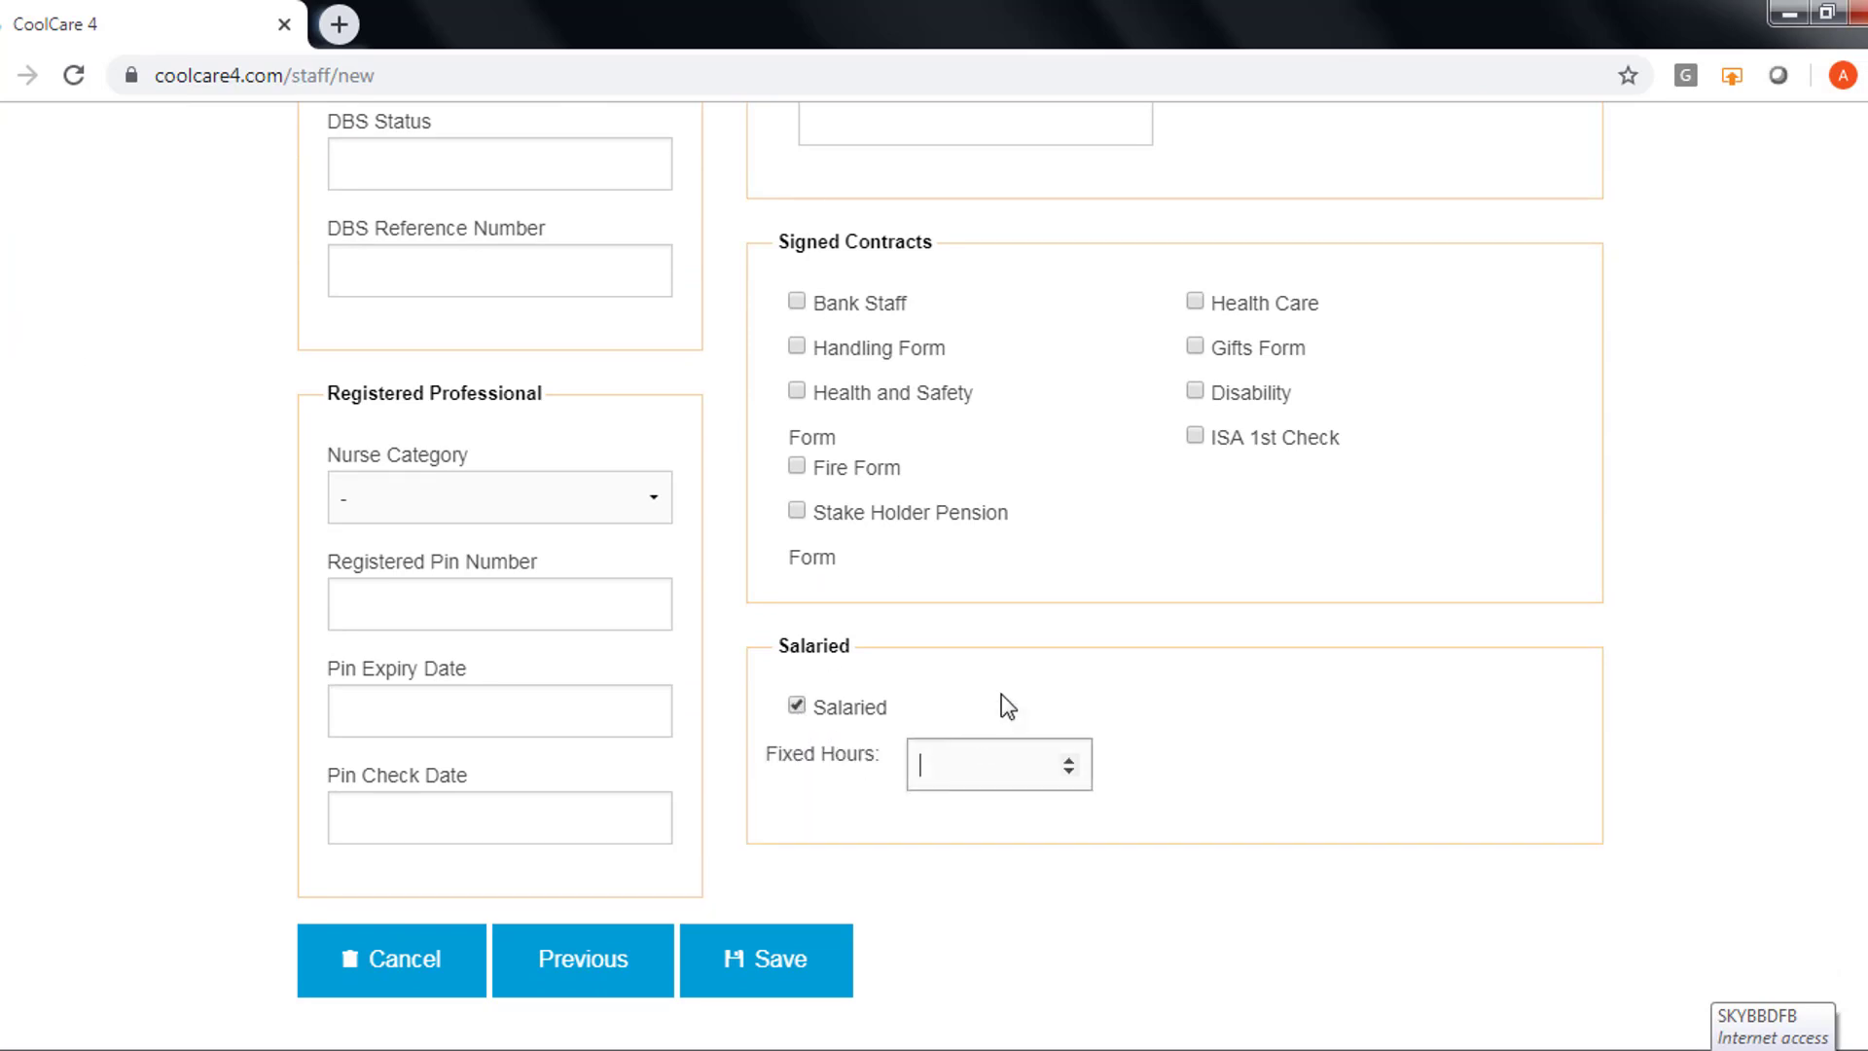
type("0")
Step: Save the new agency staff member record
left_click(779, 967)
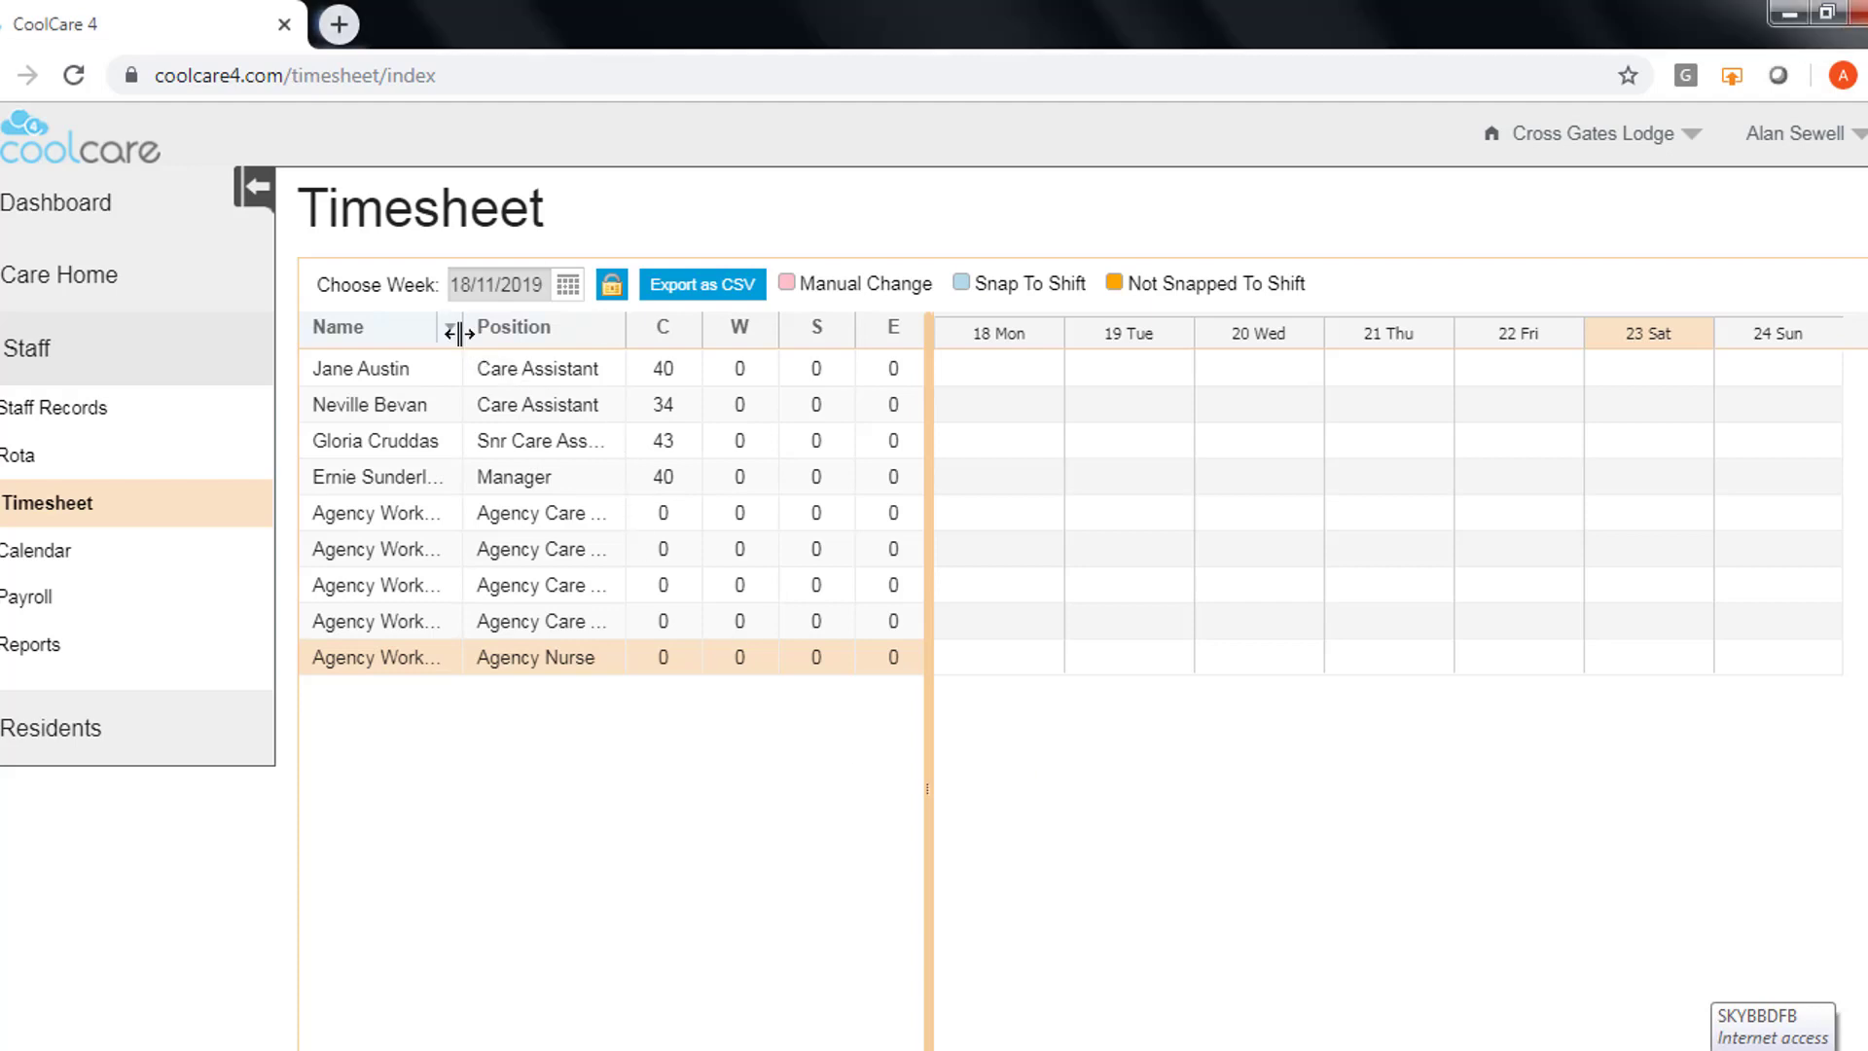
Step: Widen the Timesheet's Name column past the Position header so agency worker names display fully
left_click_drag(460, 329, 502, 335)
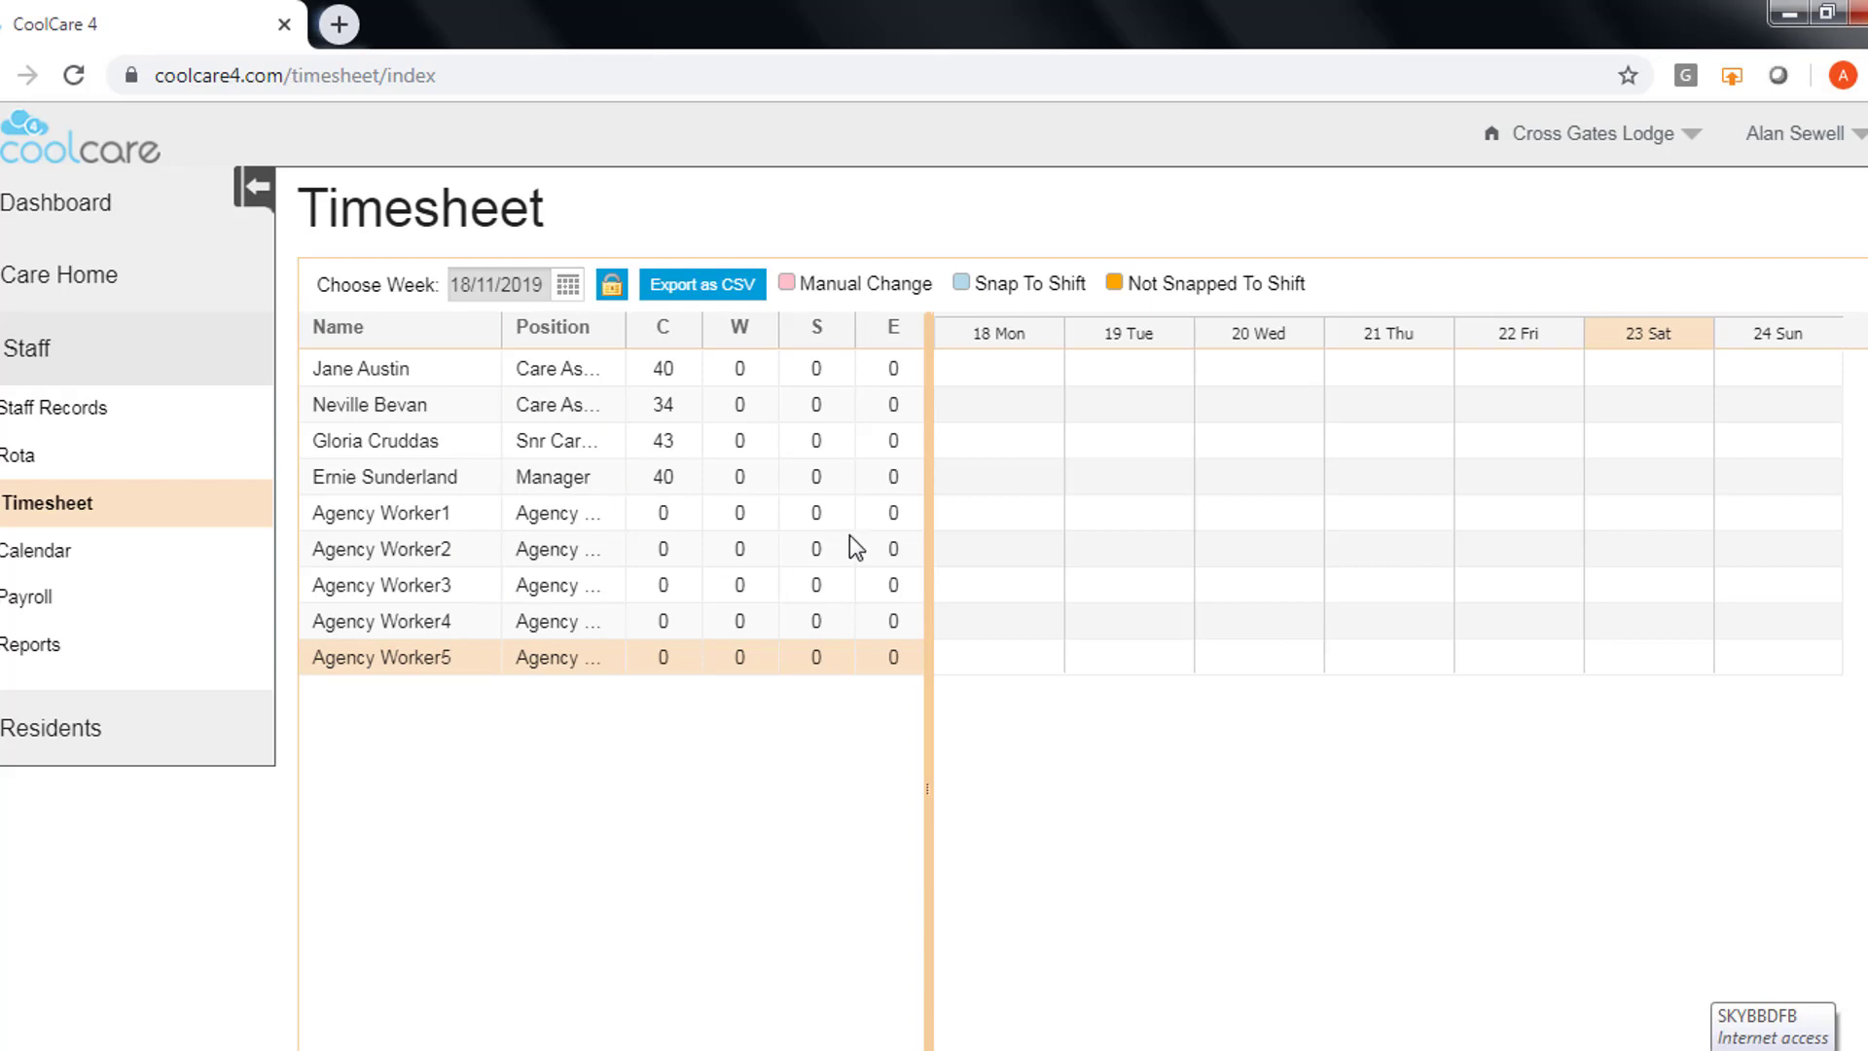
Step: Give Agency Worker1 12 standard hours on 18/11/2019 with a note naming the worker and Helping Hands
left_click(1029, 523)
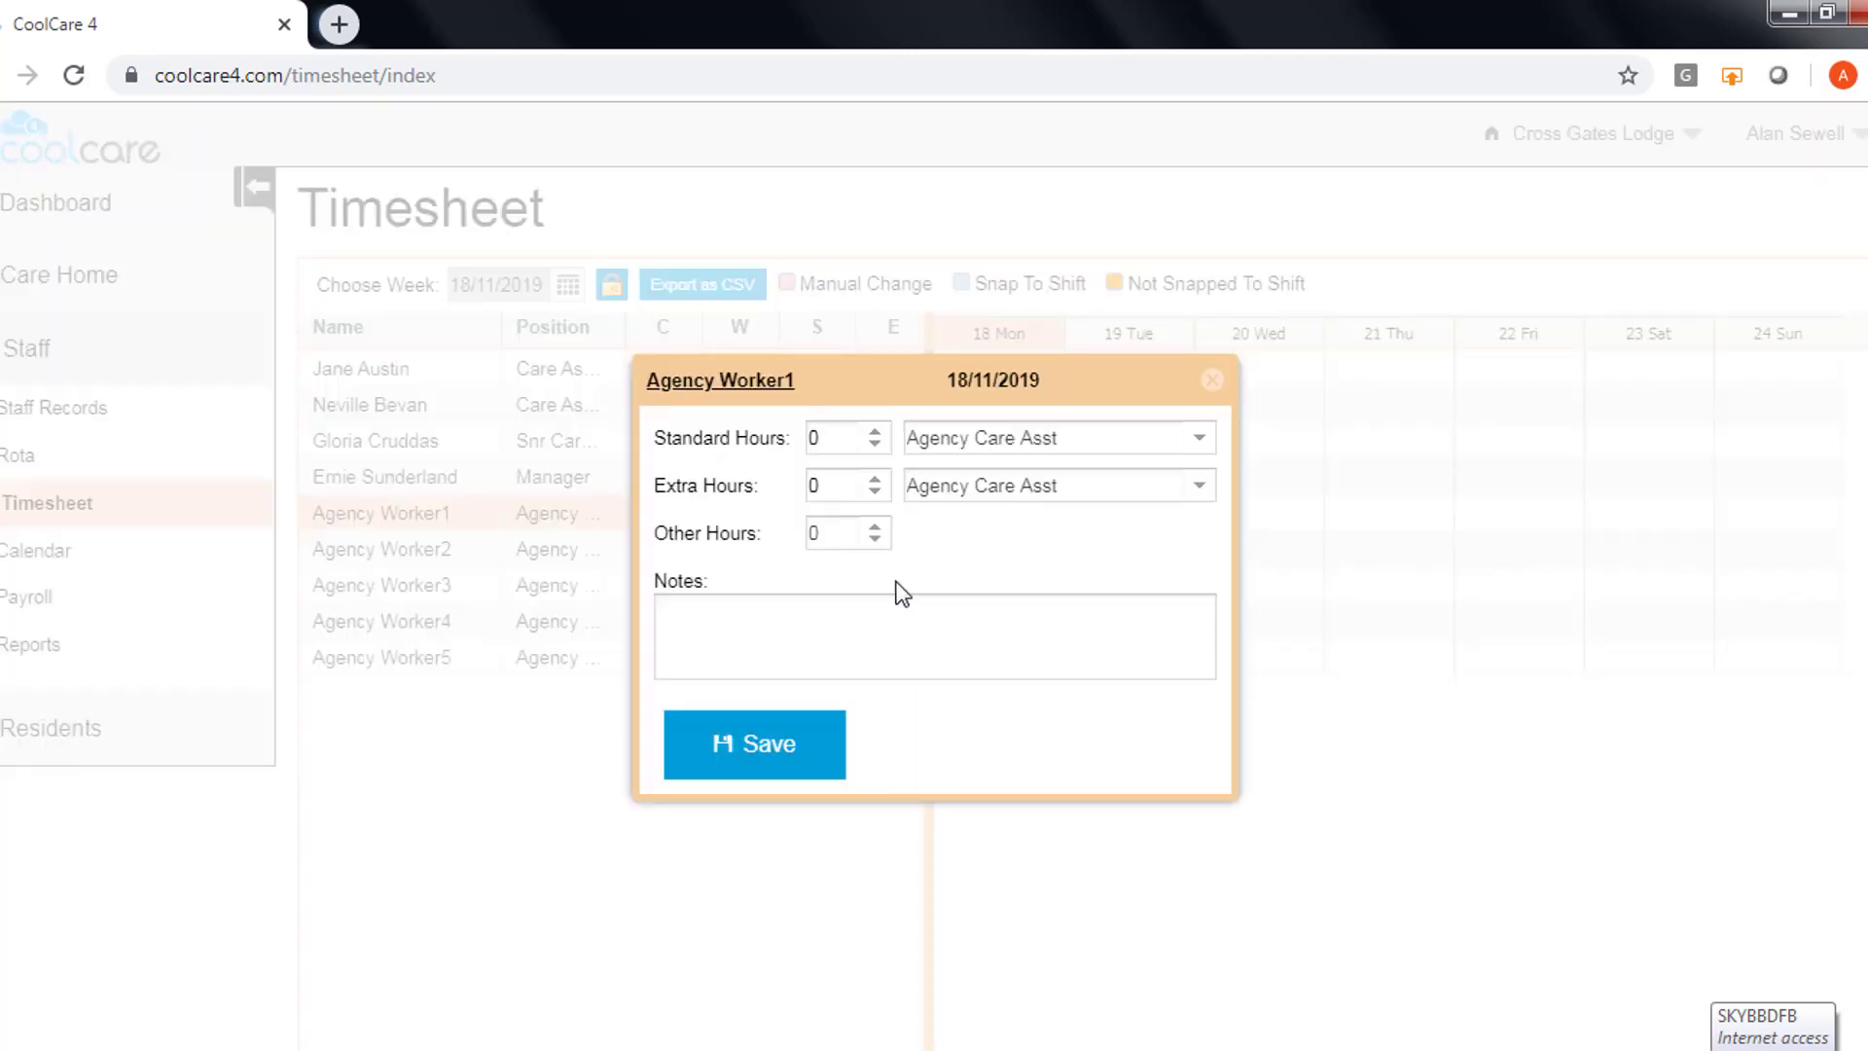
double_click(819, 437)
type("12")
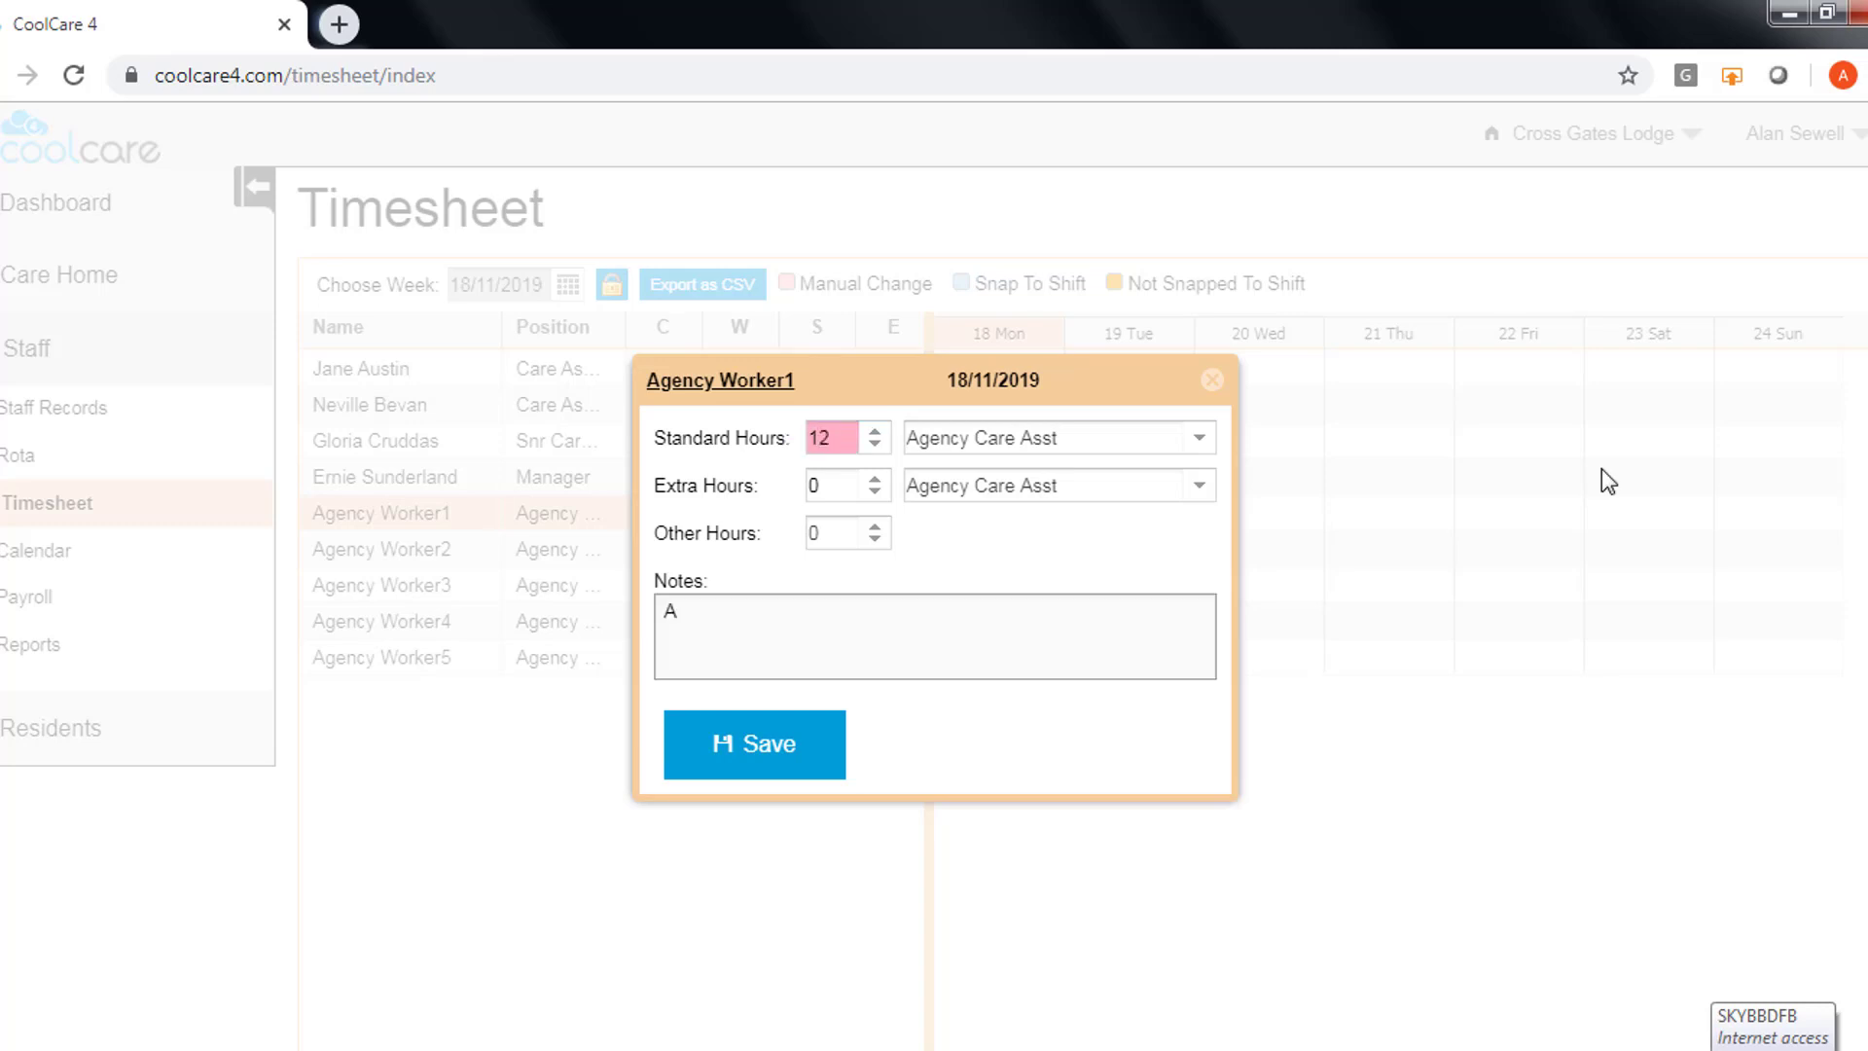
key("BackSpace")
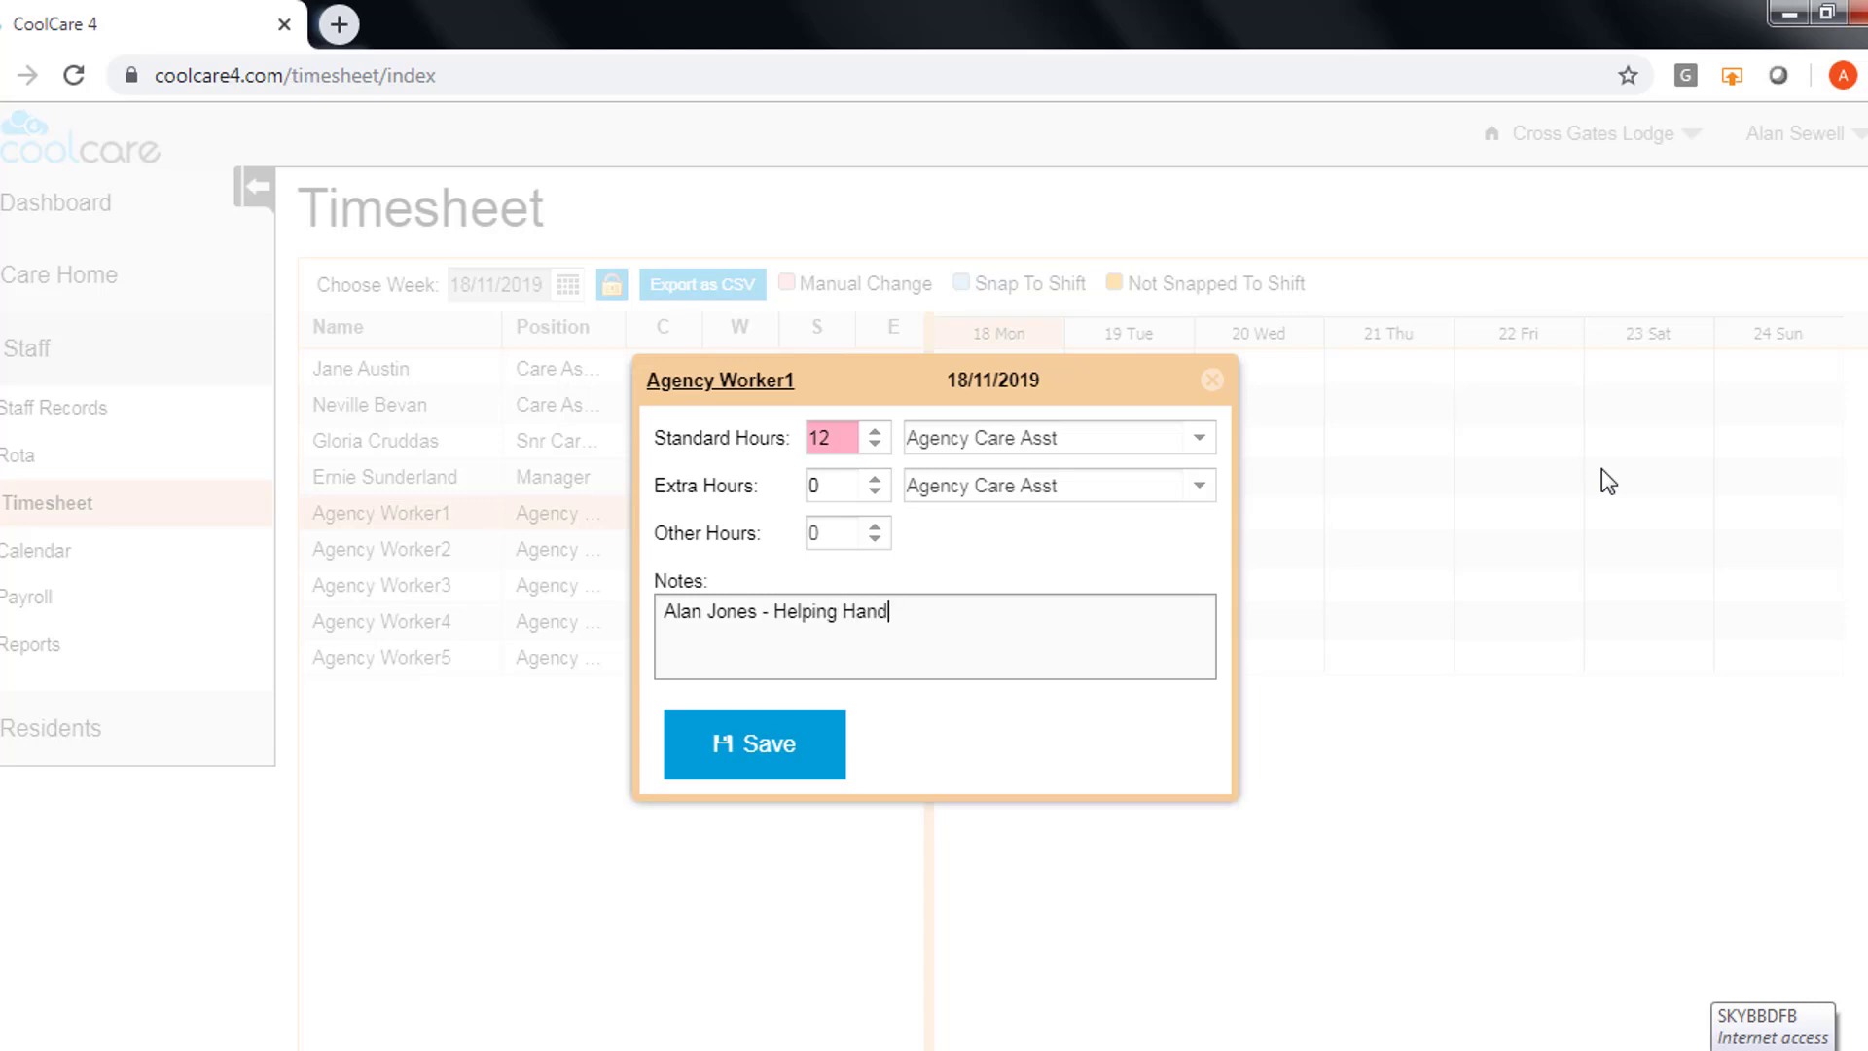
type("s")
Step: Save Agency Worker1's entry, then save 12 hours on 18/11/2019 with a Helping Hands note for Agency Worker2
left_click(769, 751)
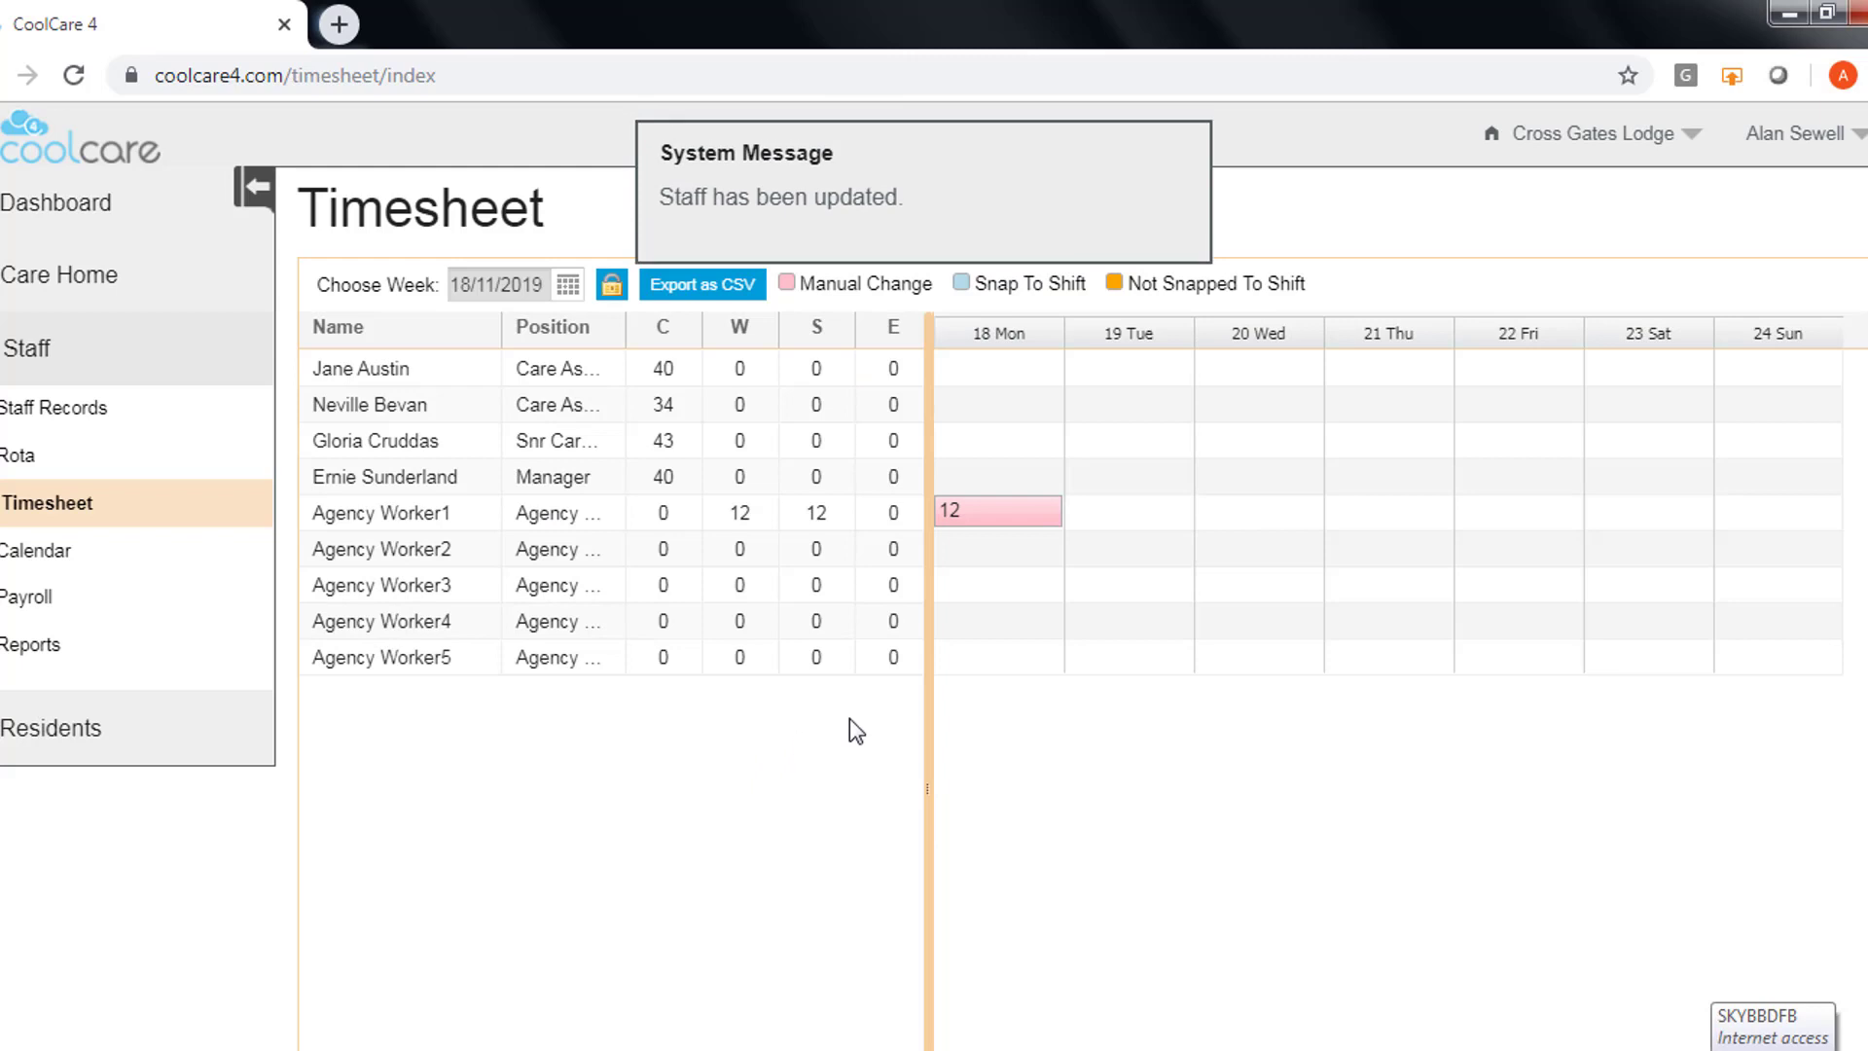
mouse_move(985, 525)
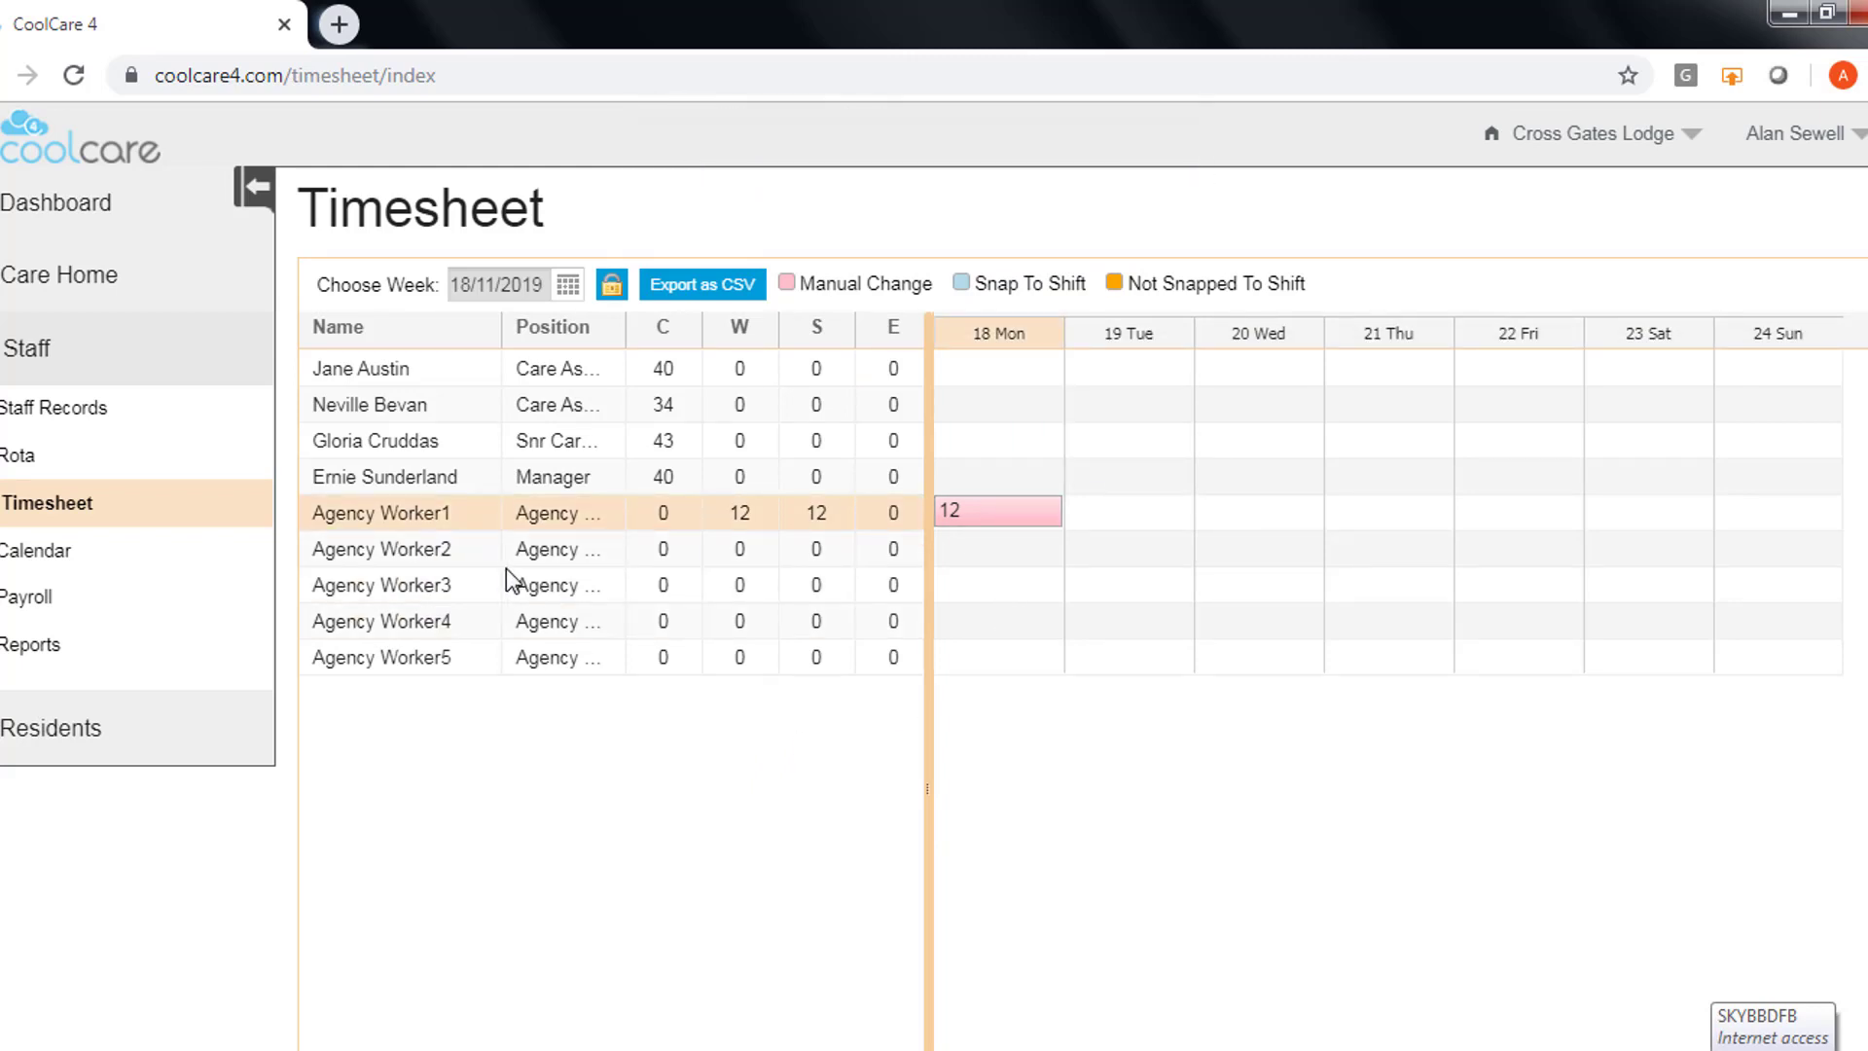
left_click(1014, 549)
left_click(844, 431)
double_click(844, 431)
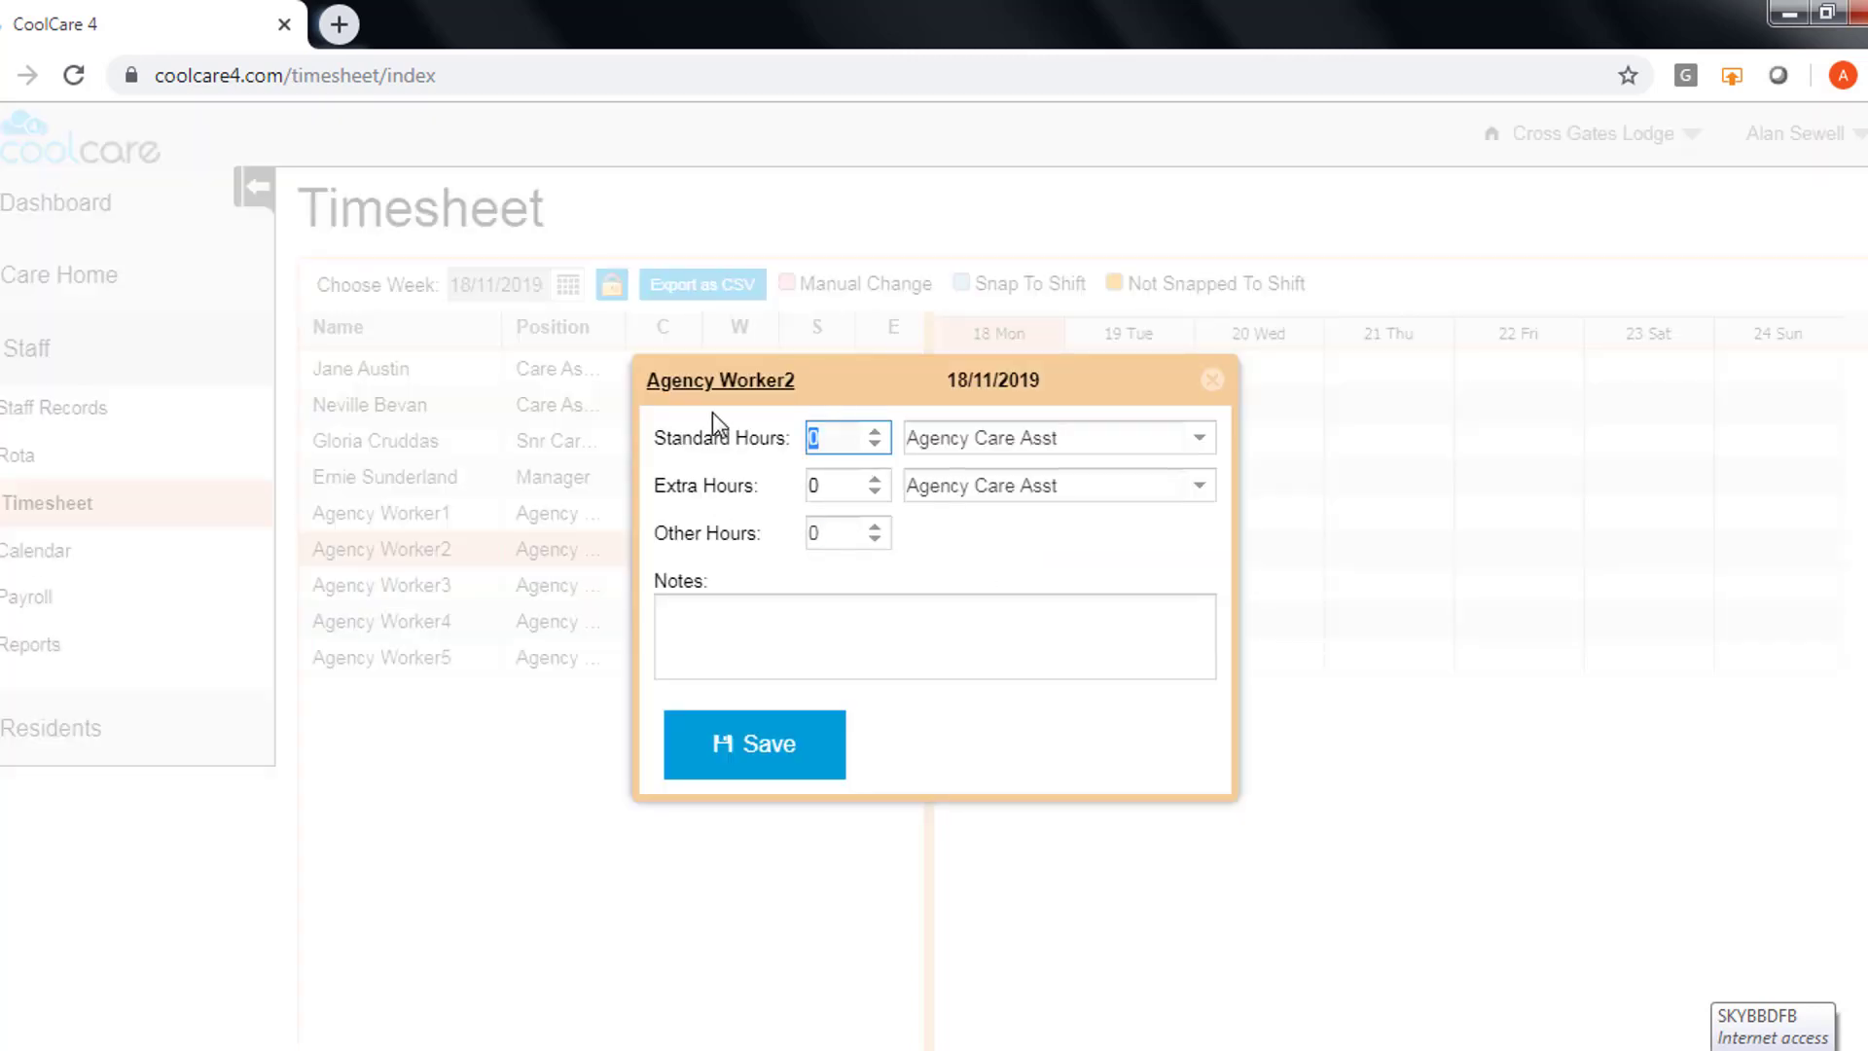
type("12")
left_click(695, 627)
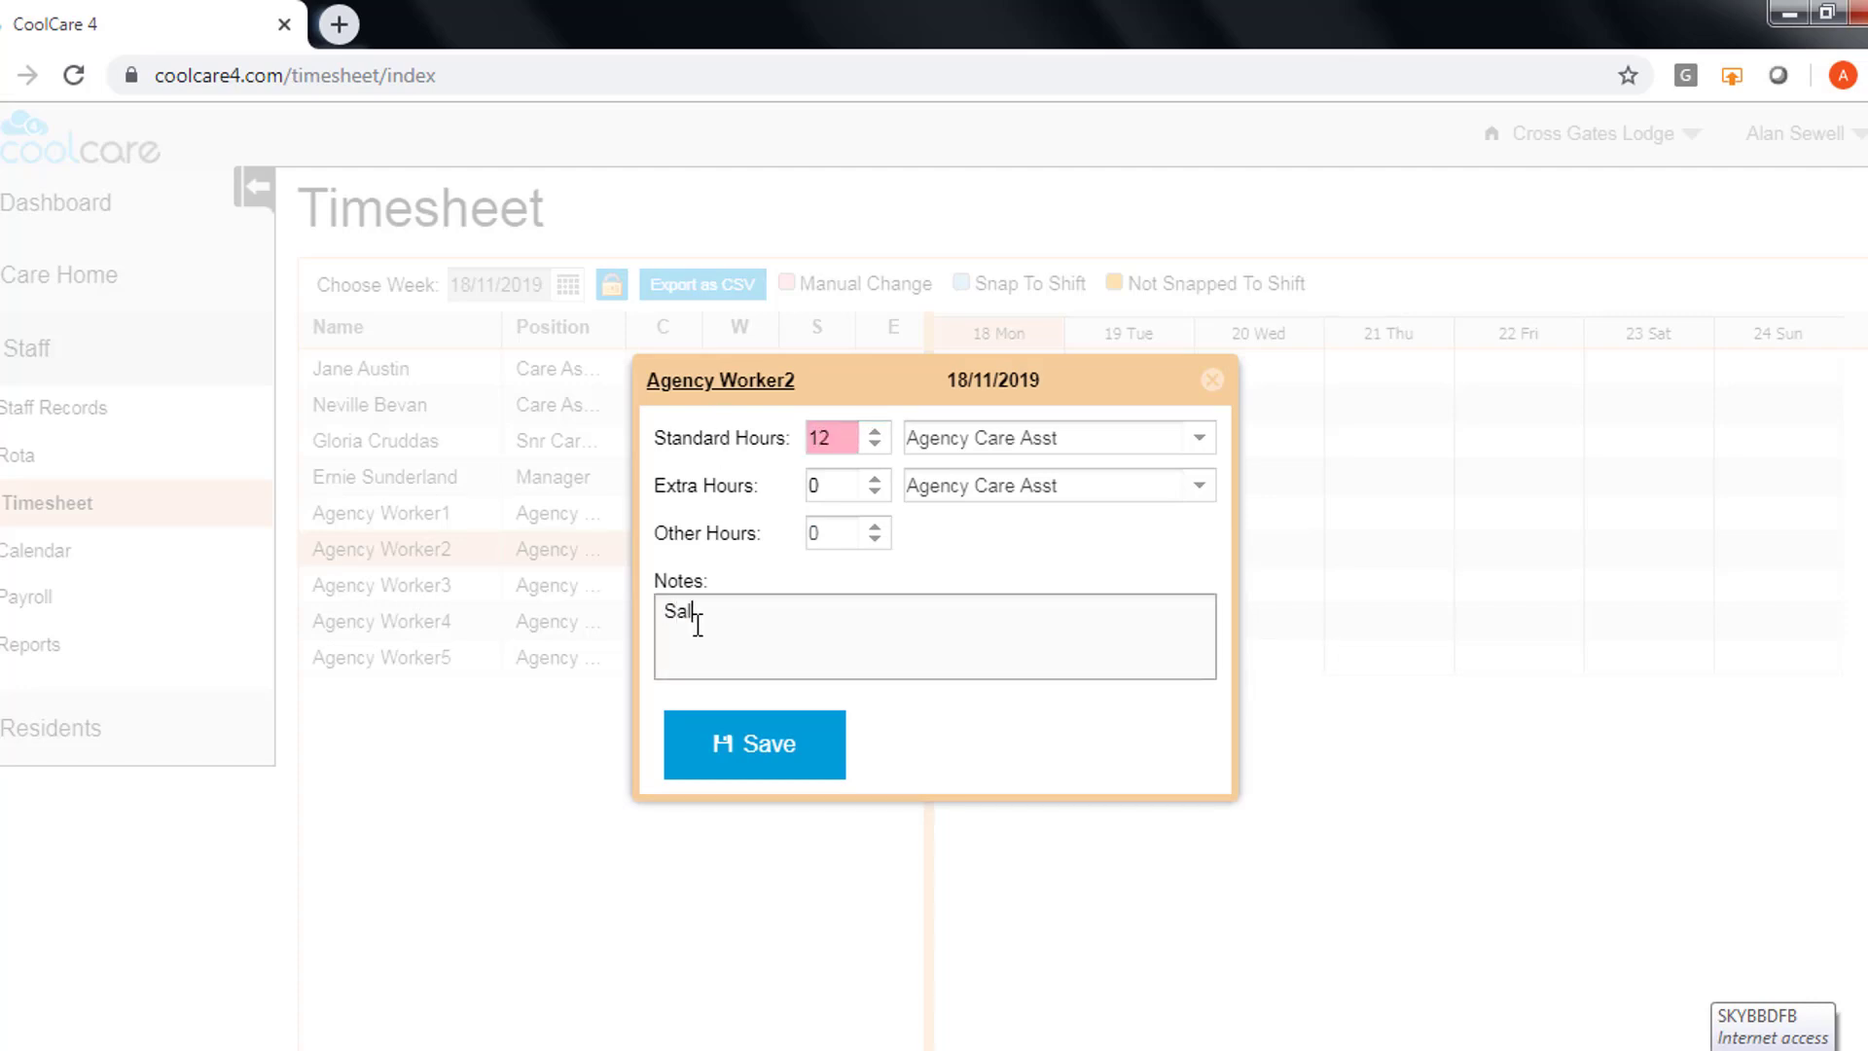
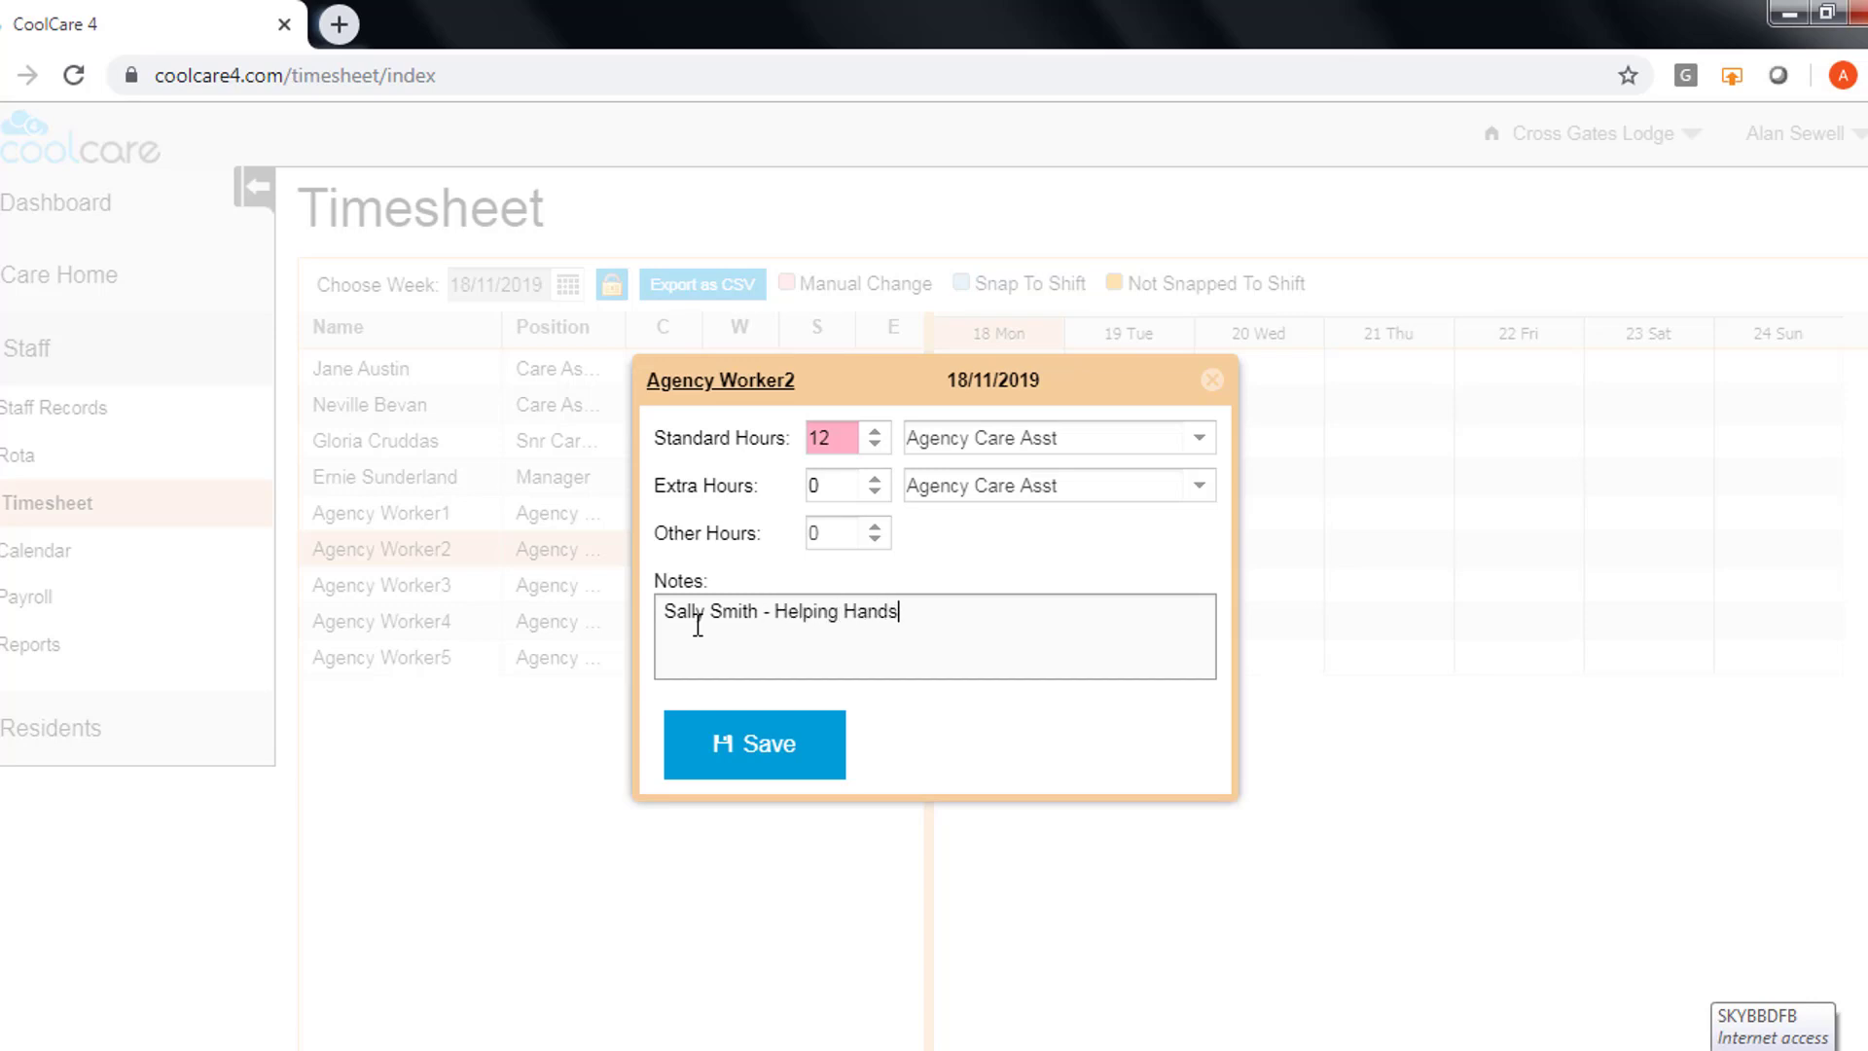
left_click(757, 755)
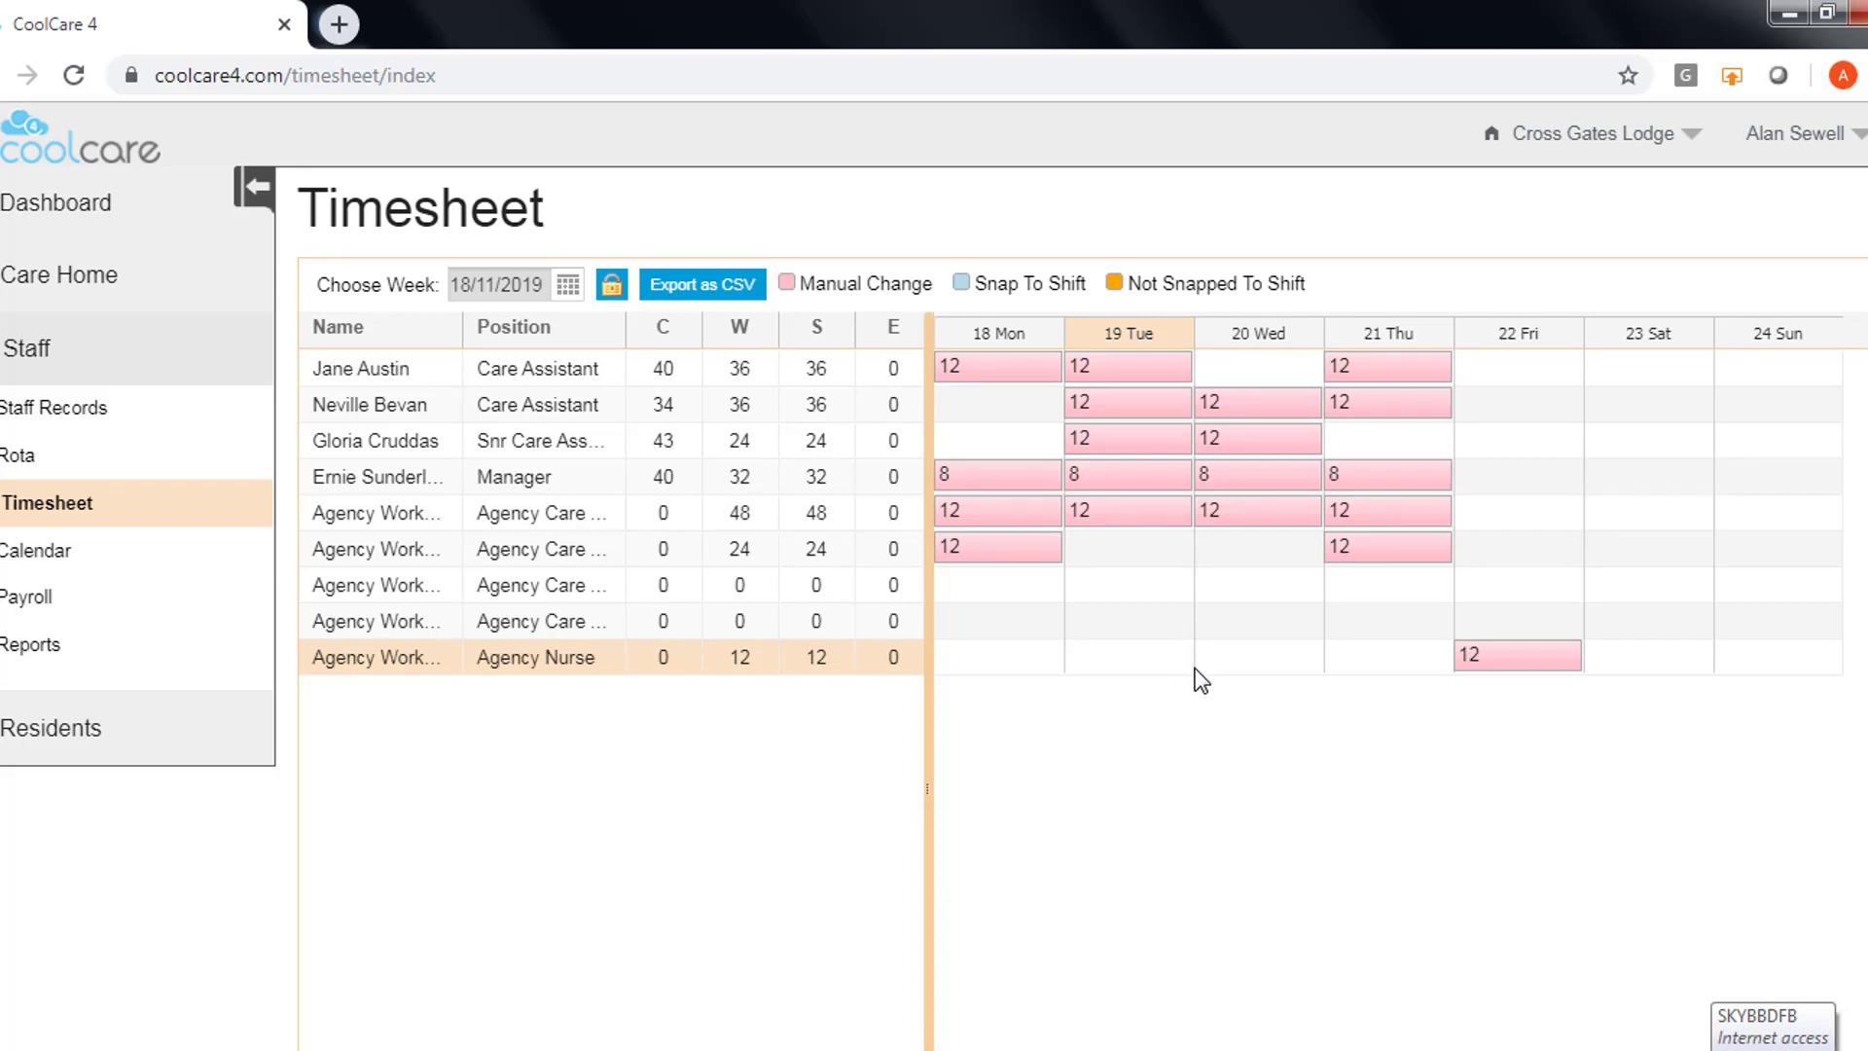
Step: On Payroll, set the period 18/11/2019 to 22/11/2019 and export its timesheet data as CSV
left_click(39, 609)
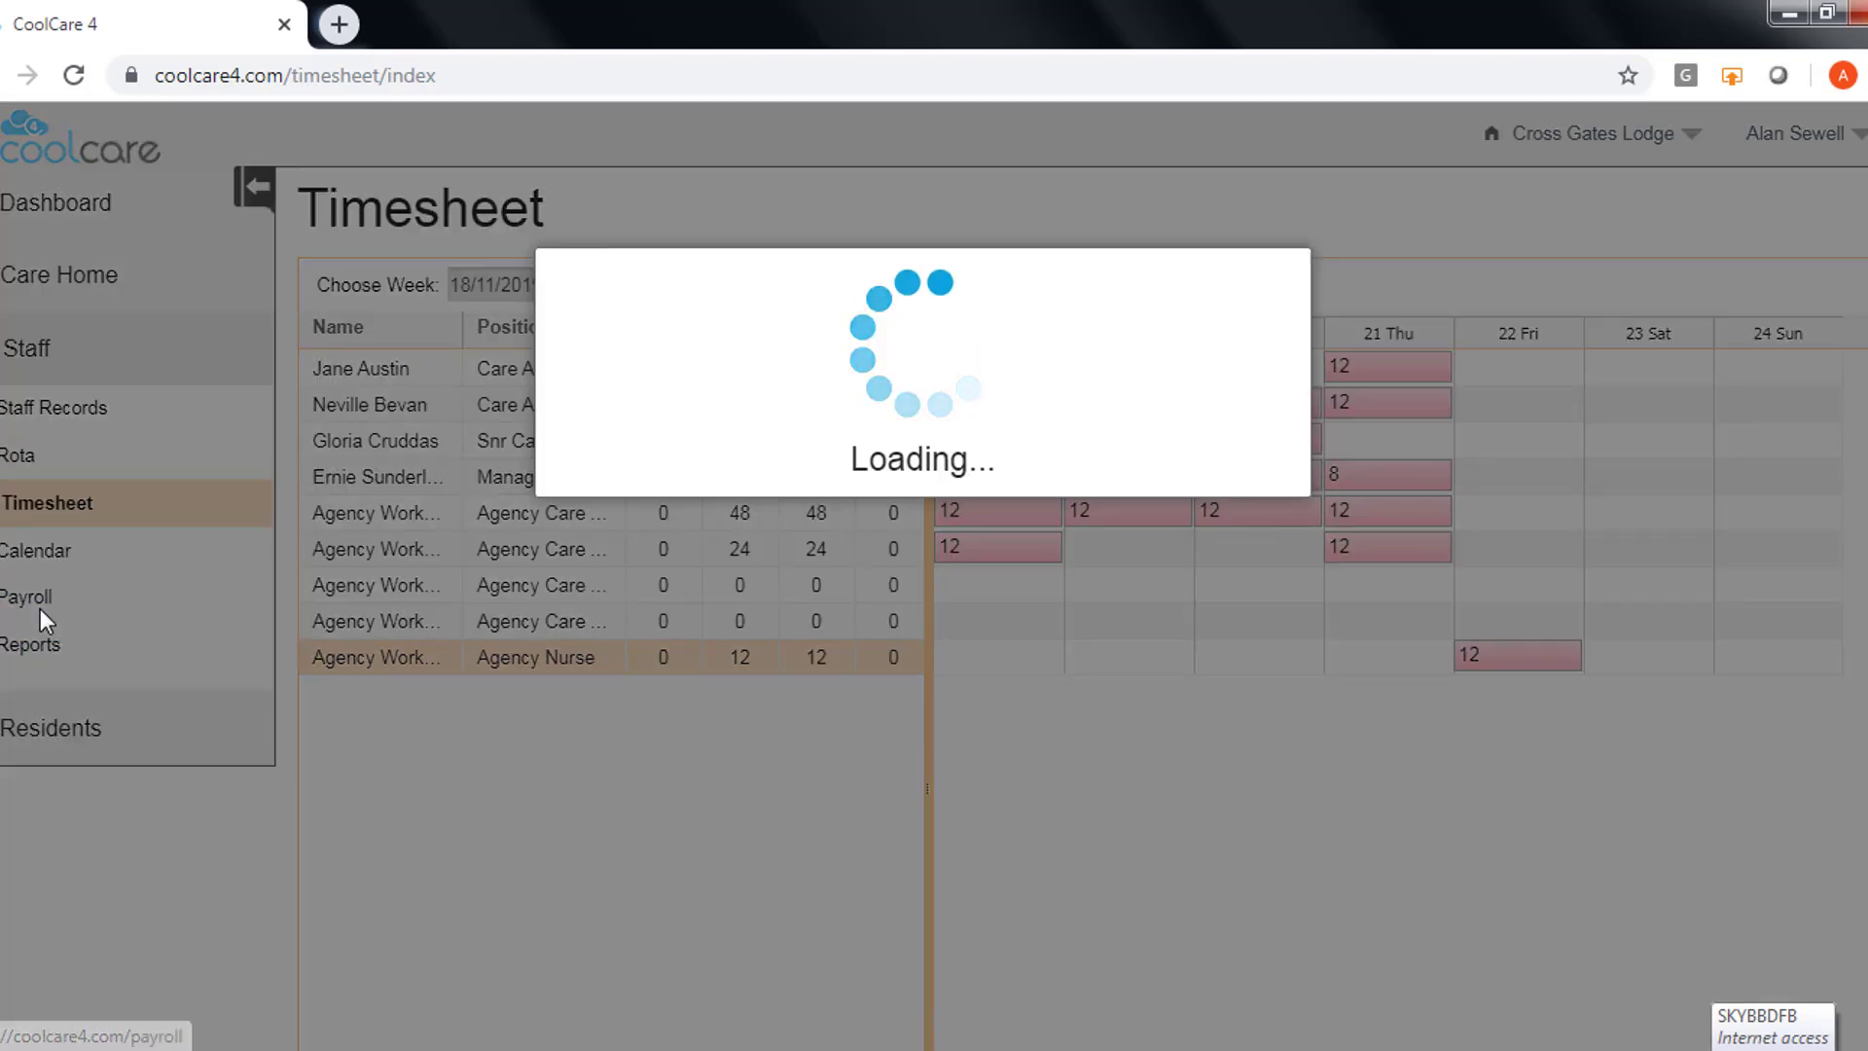
left_click(452, 314)
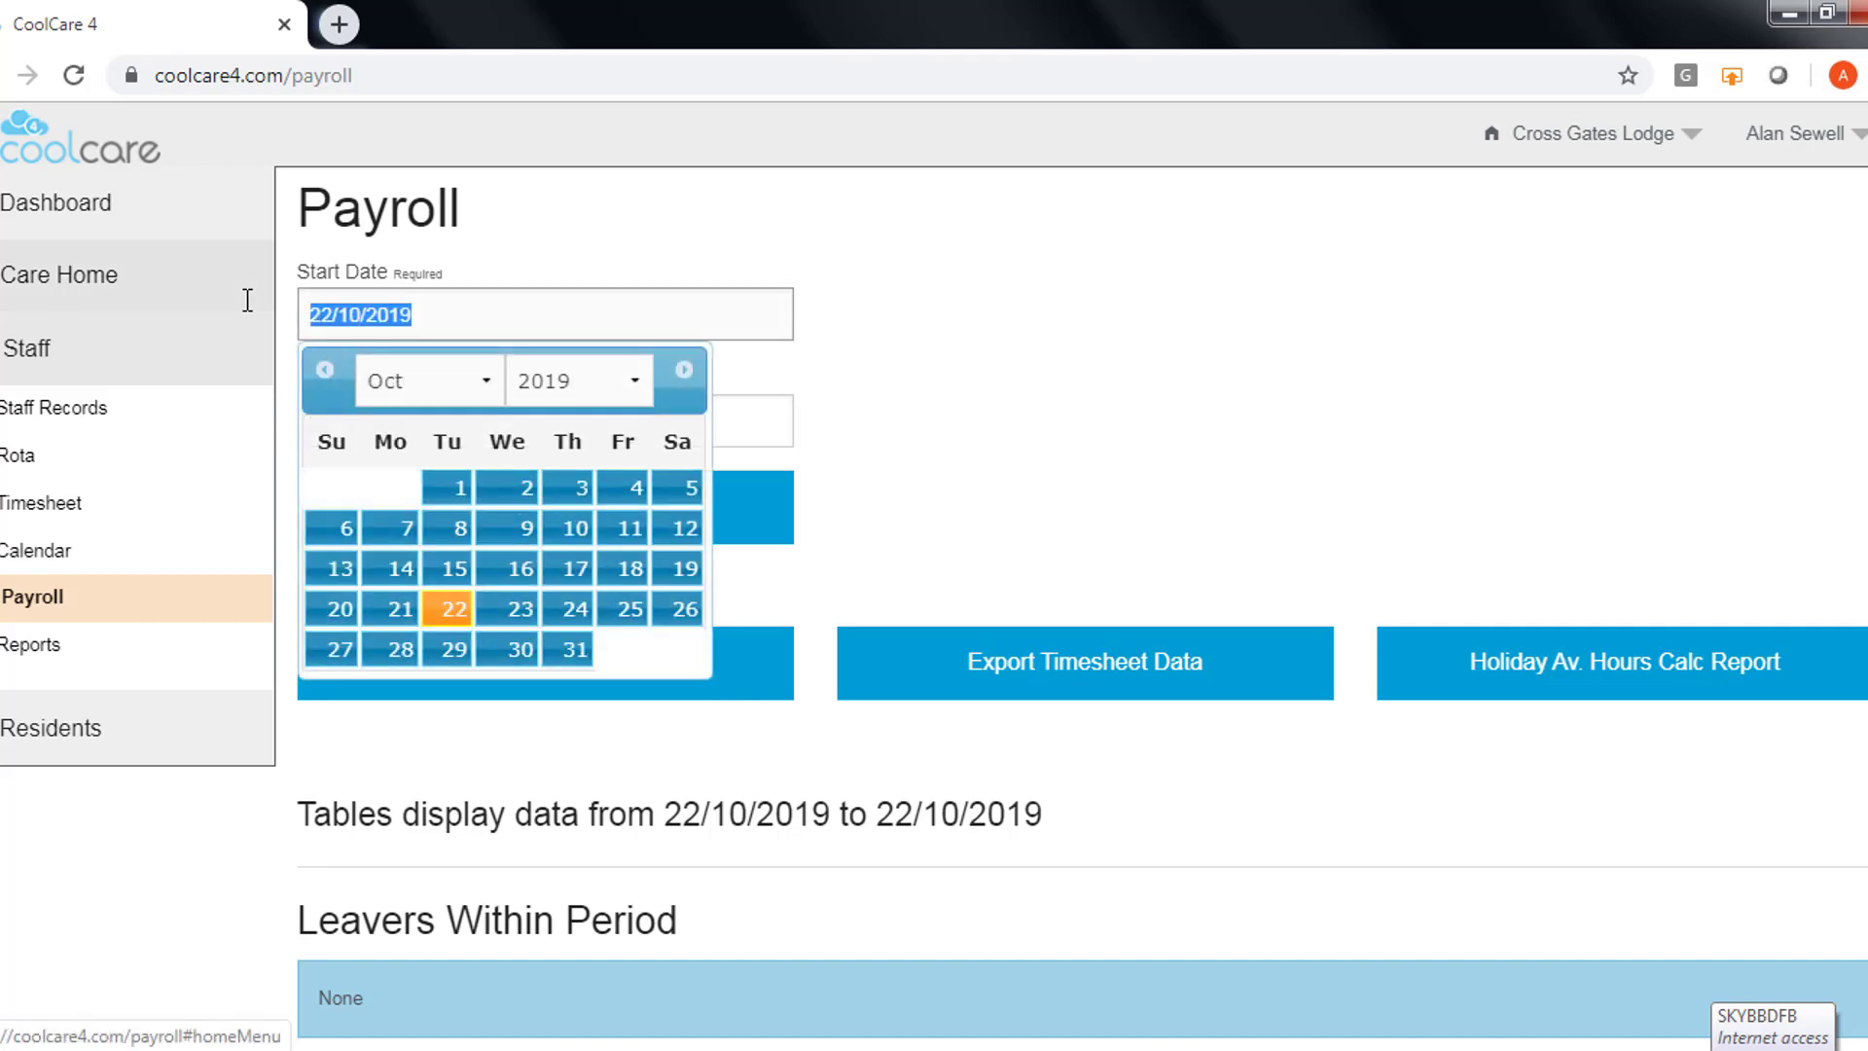
type("18/")
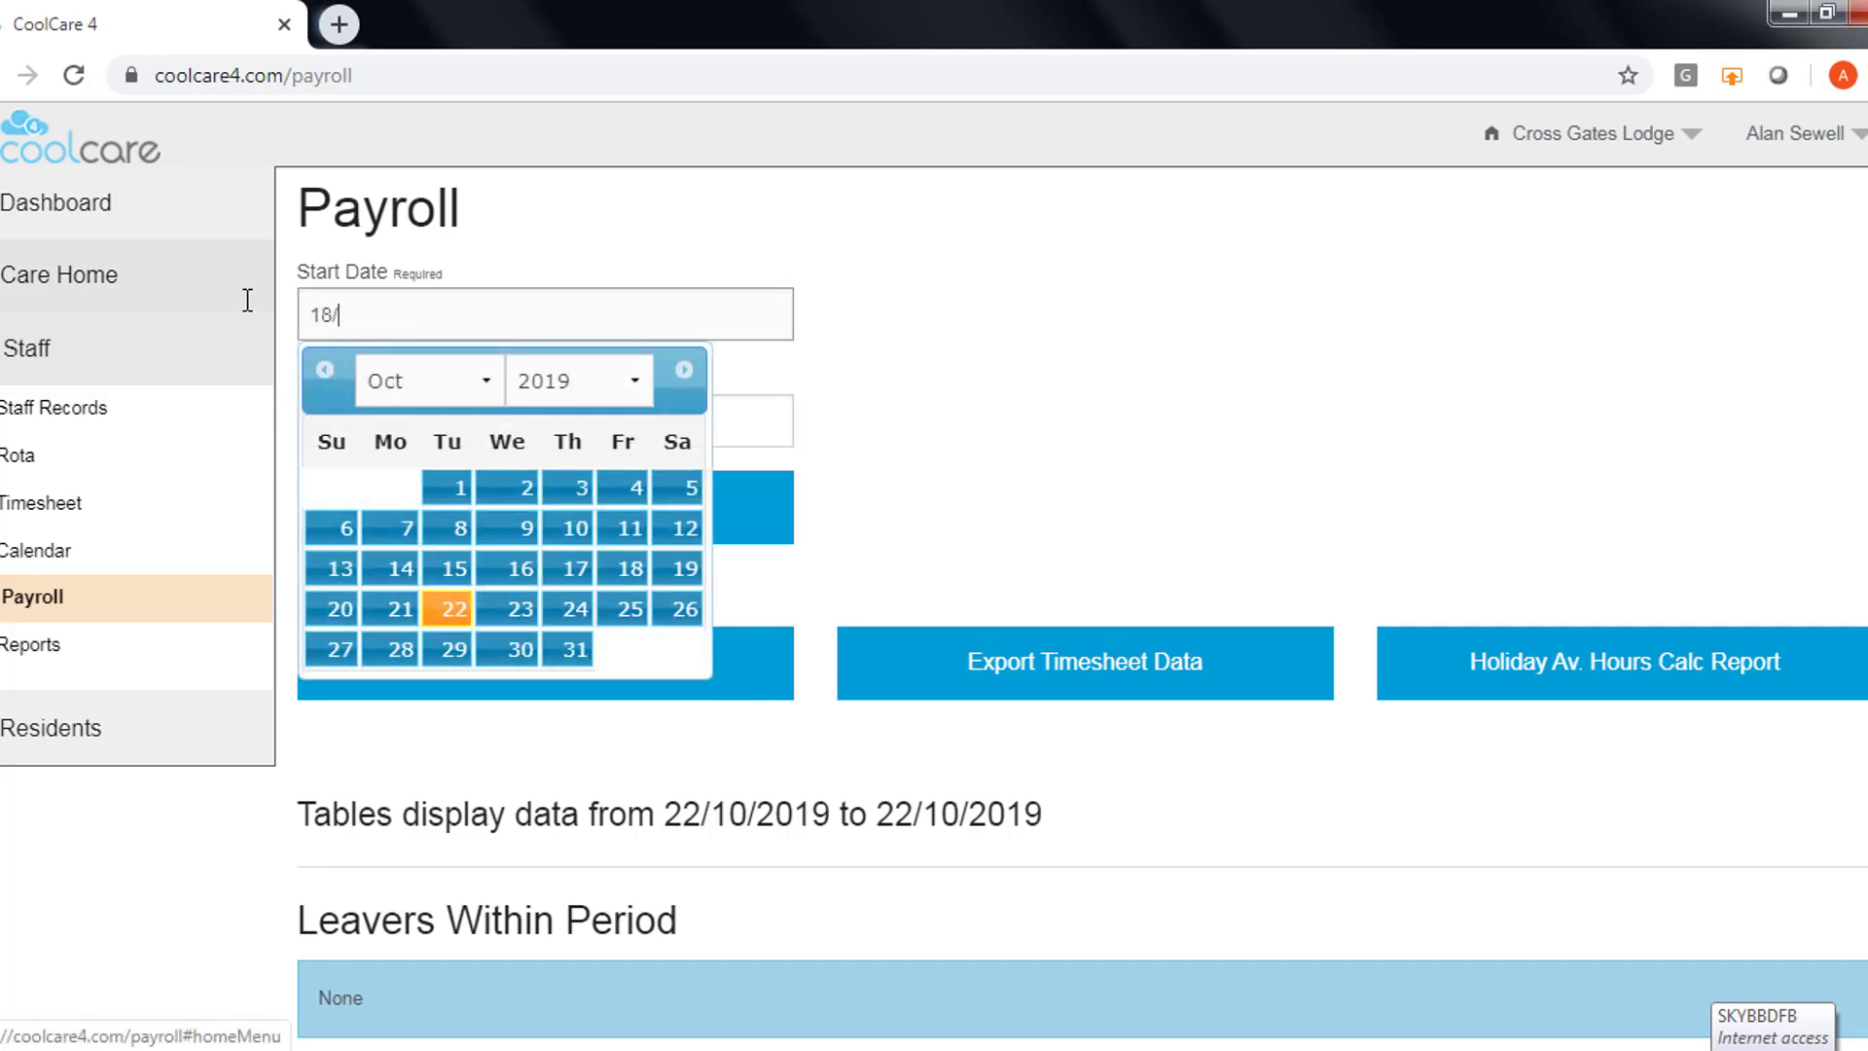
type("11/2019")
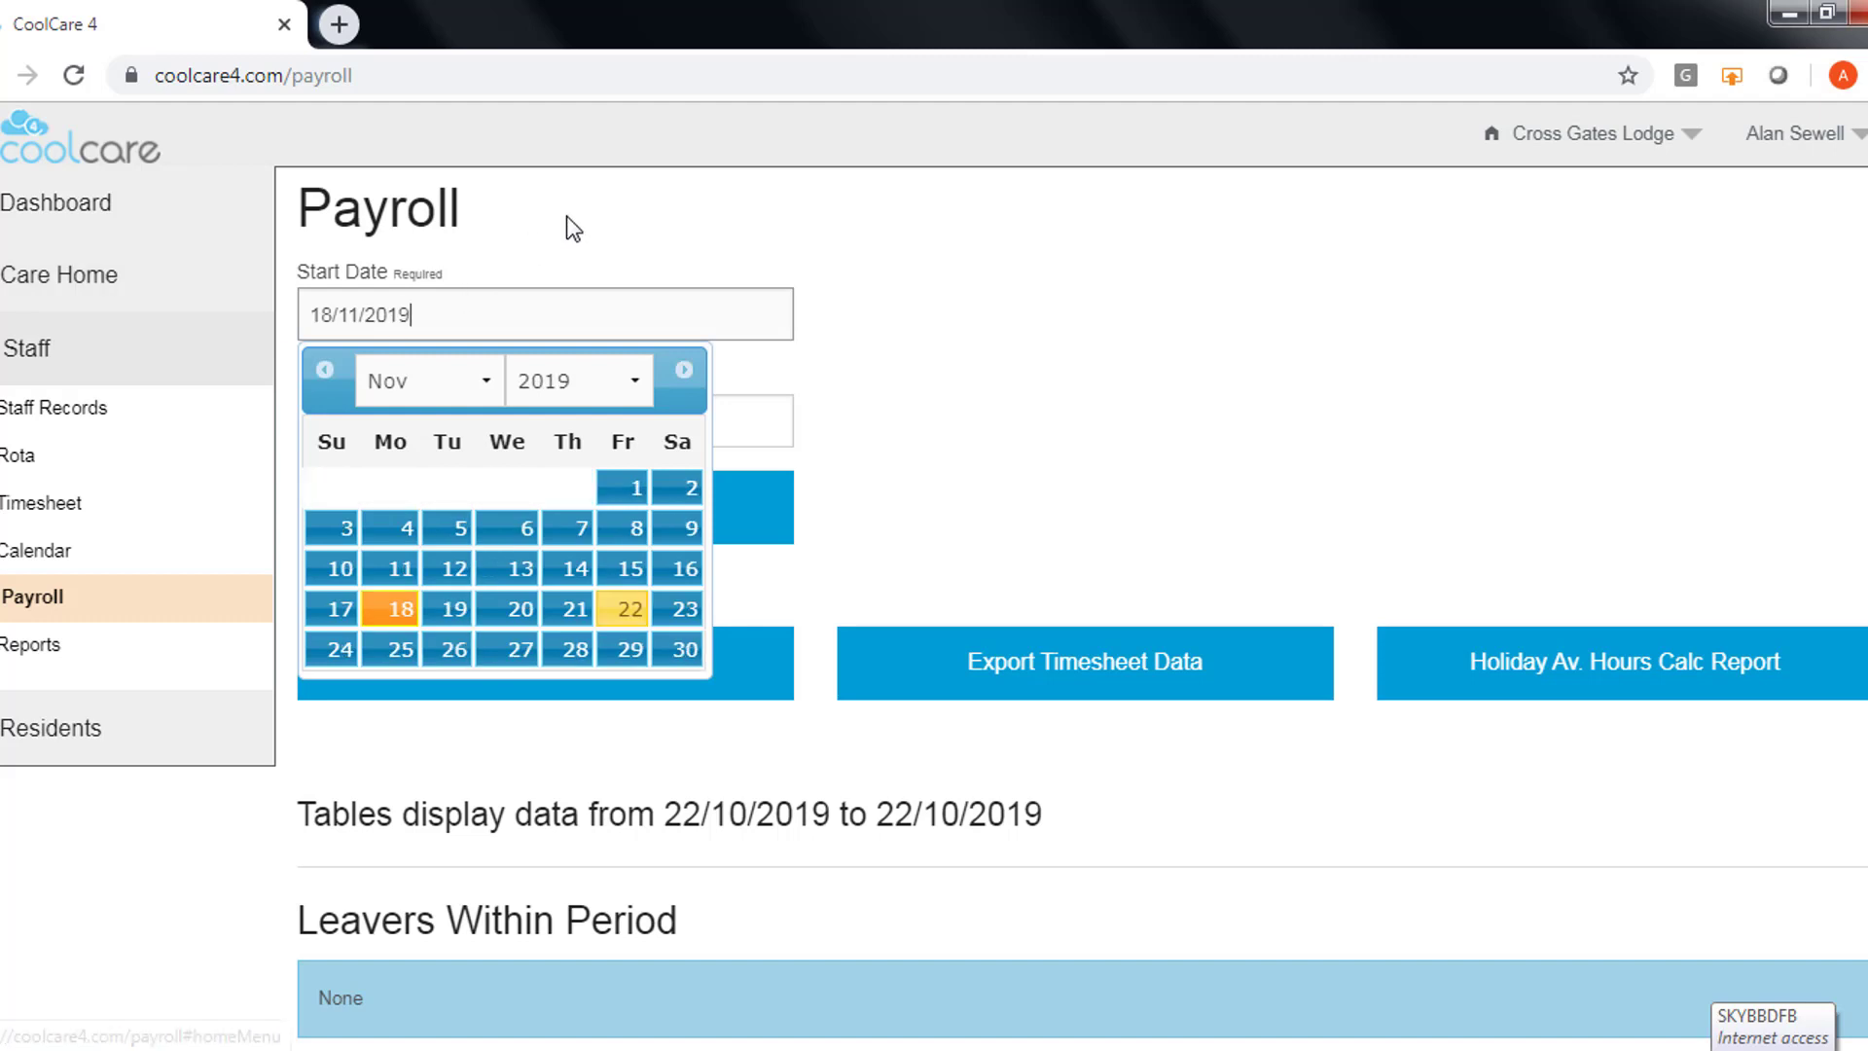
left_click(538, 275)
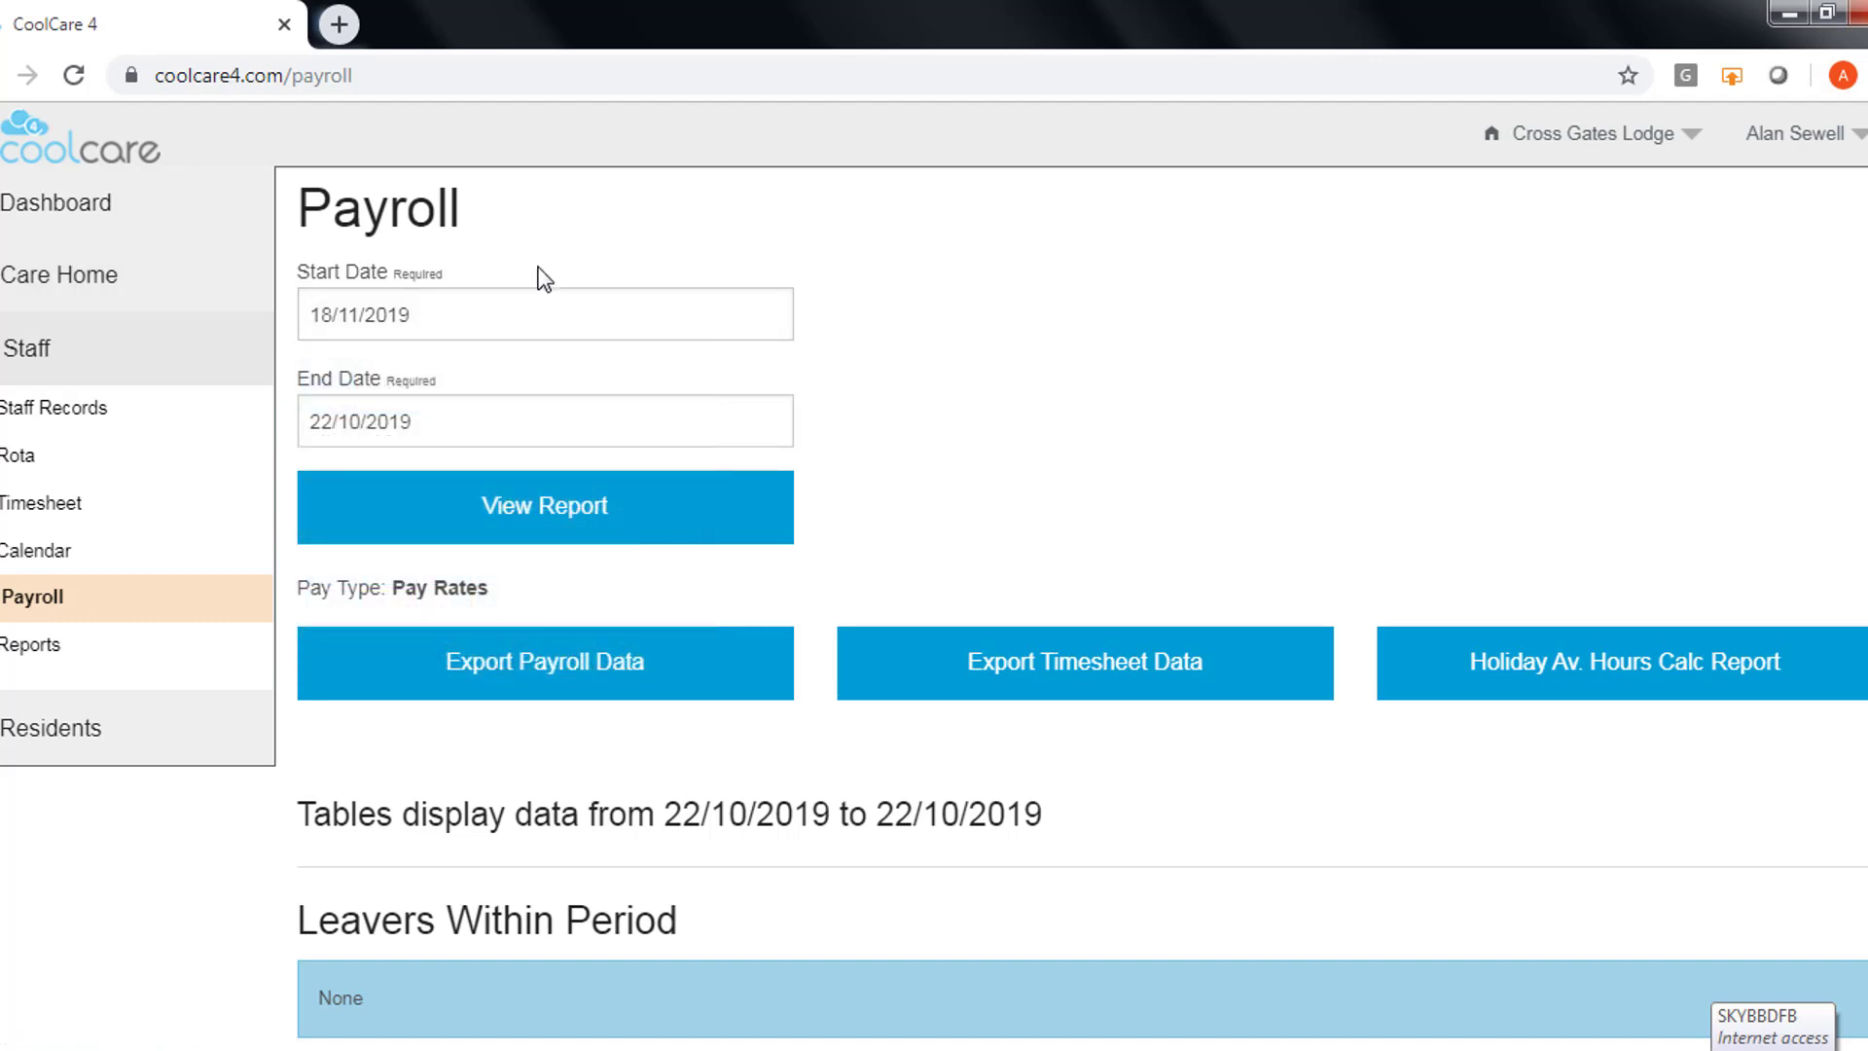
left_click(447, 418)
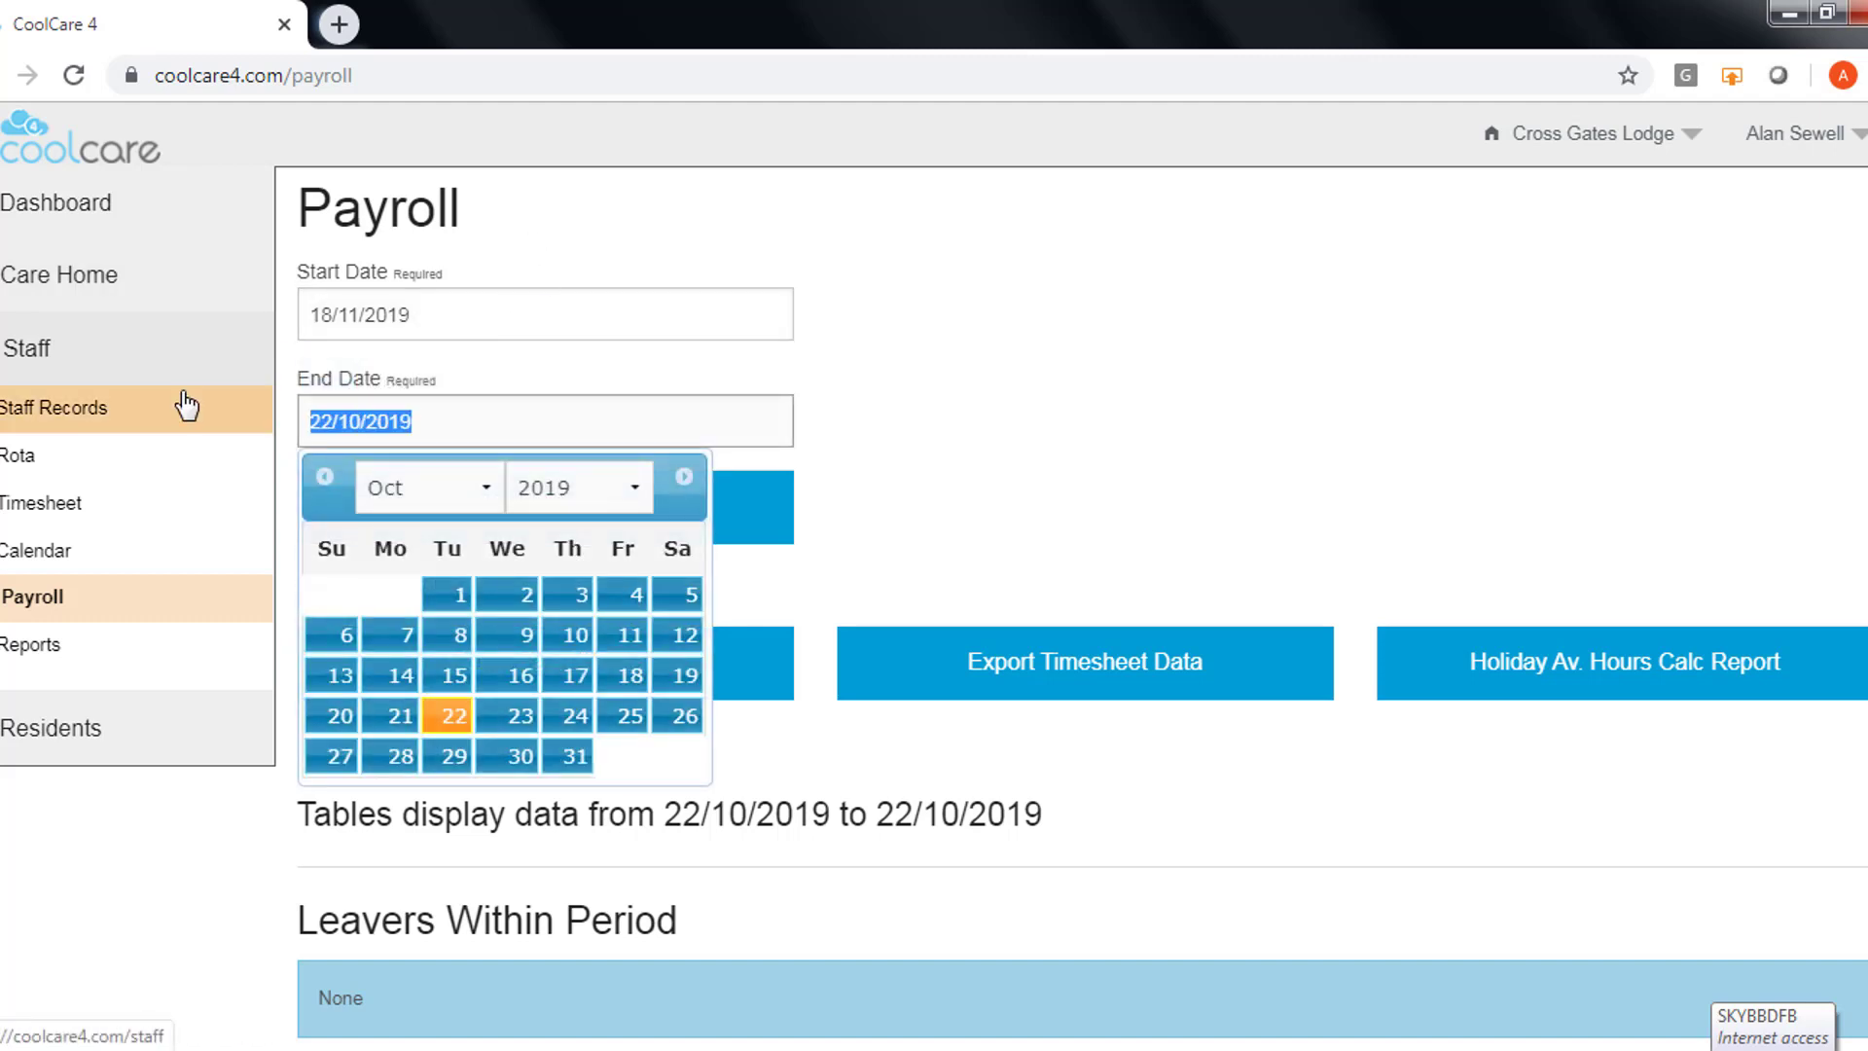
type("22")
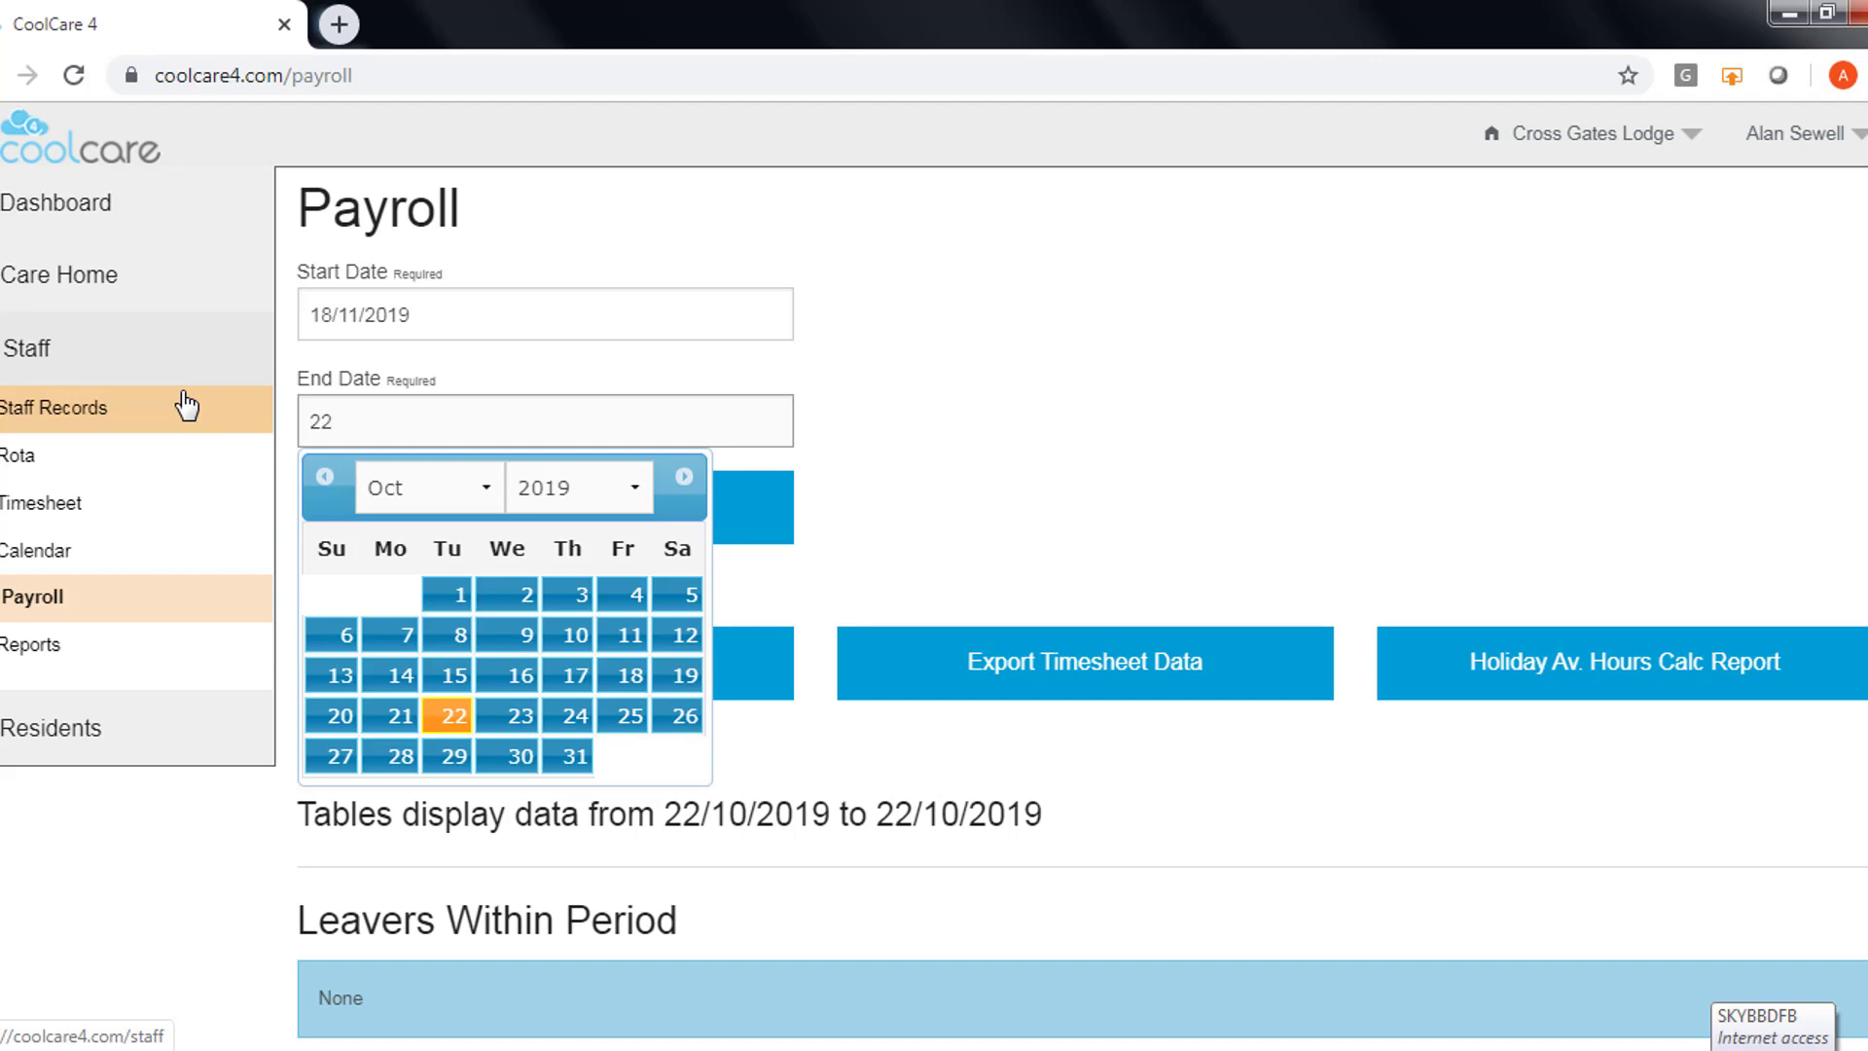
type("/11/2019")
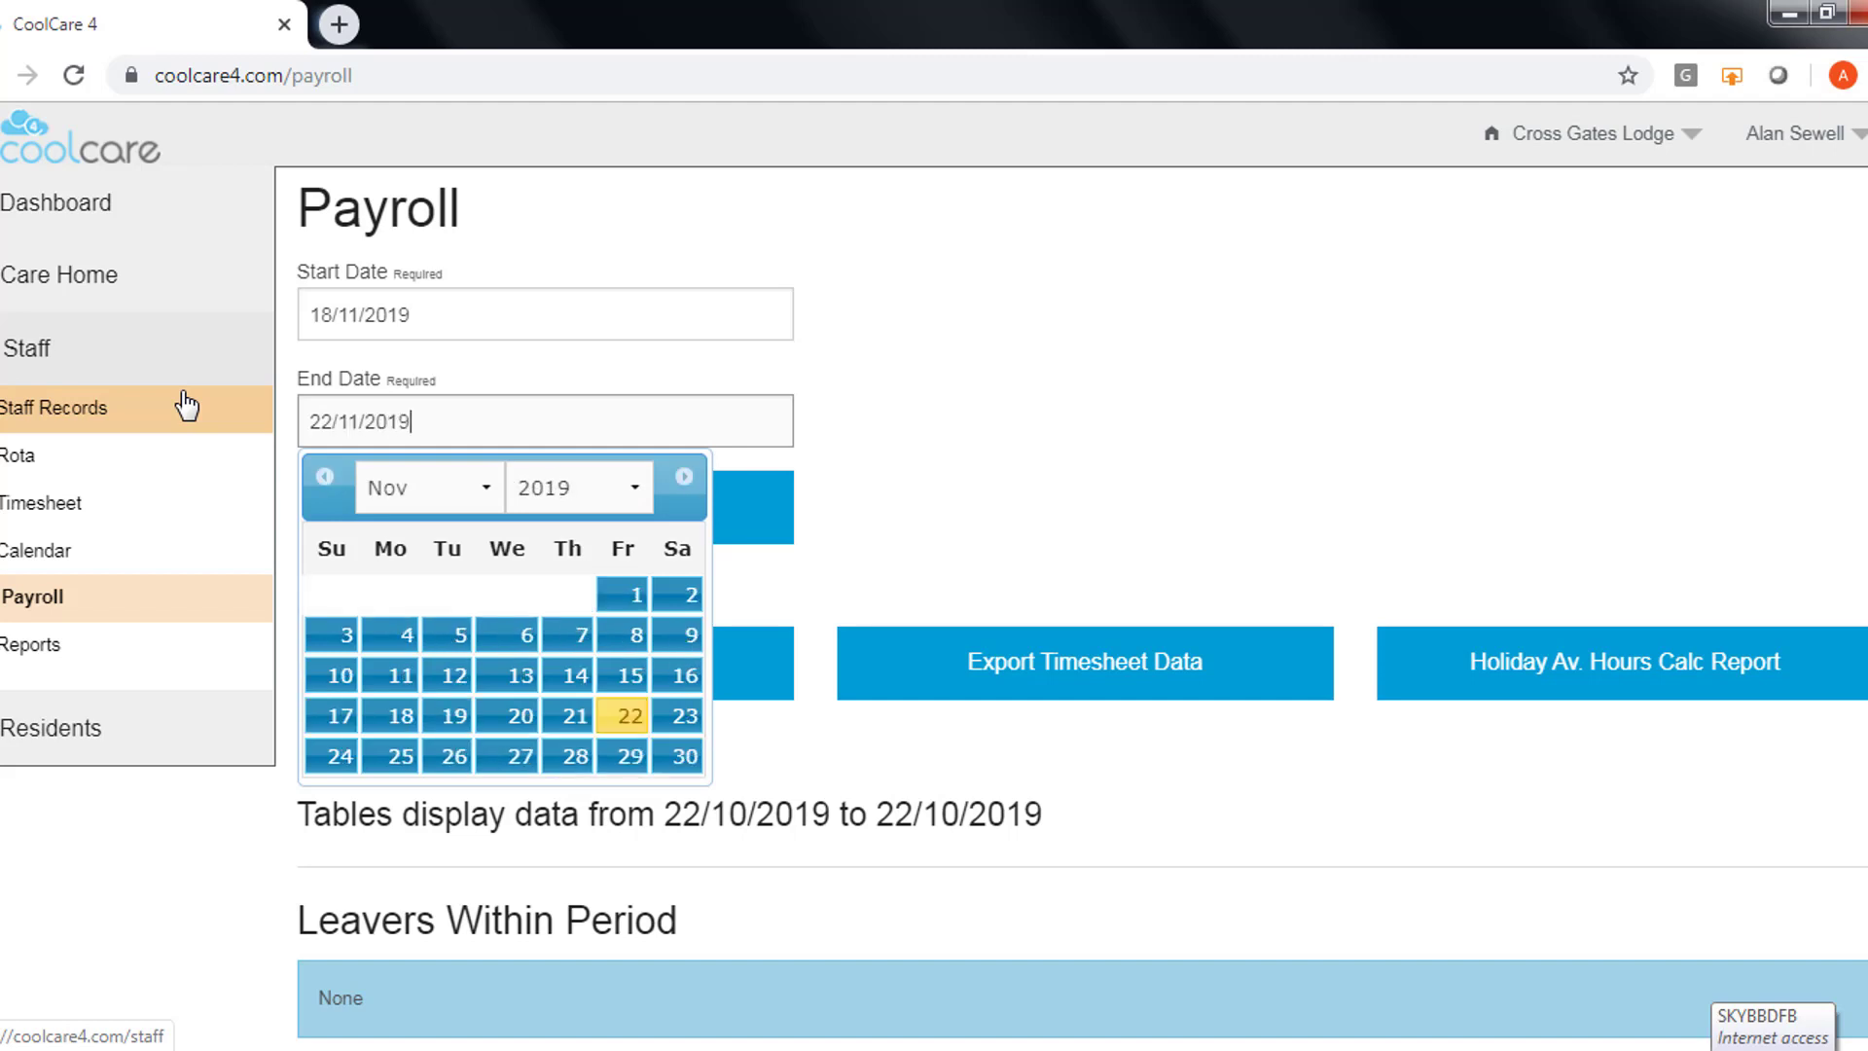
left_click(619, 728)
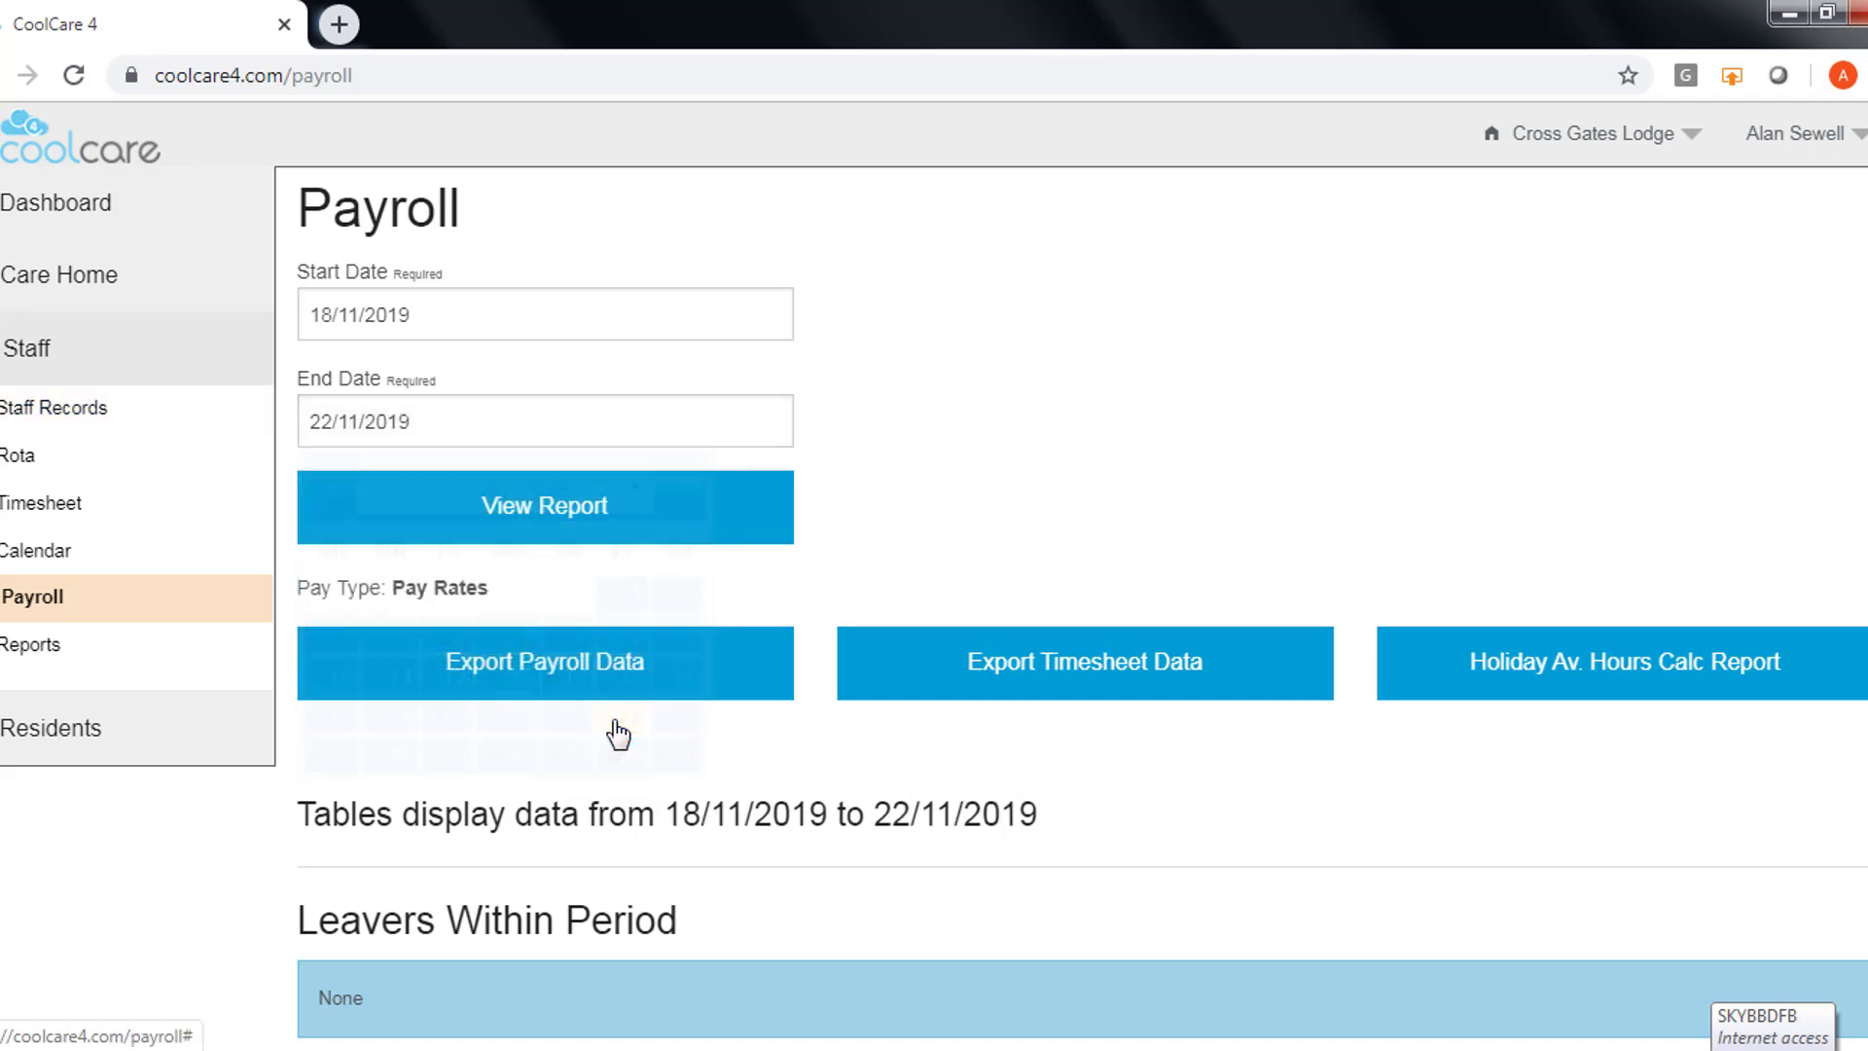
left_click(1059, 672)
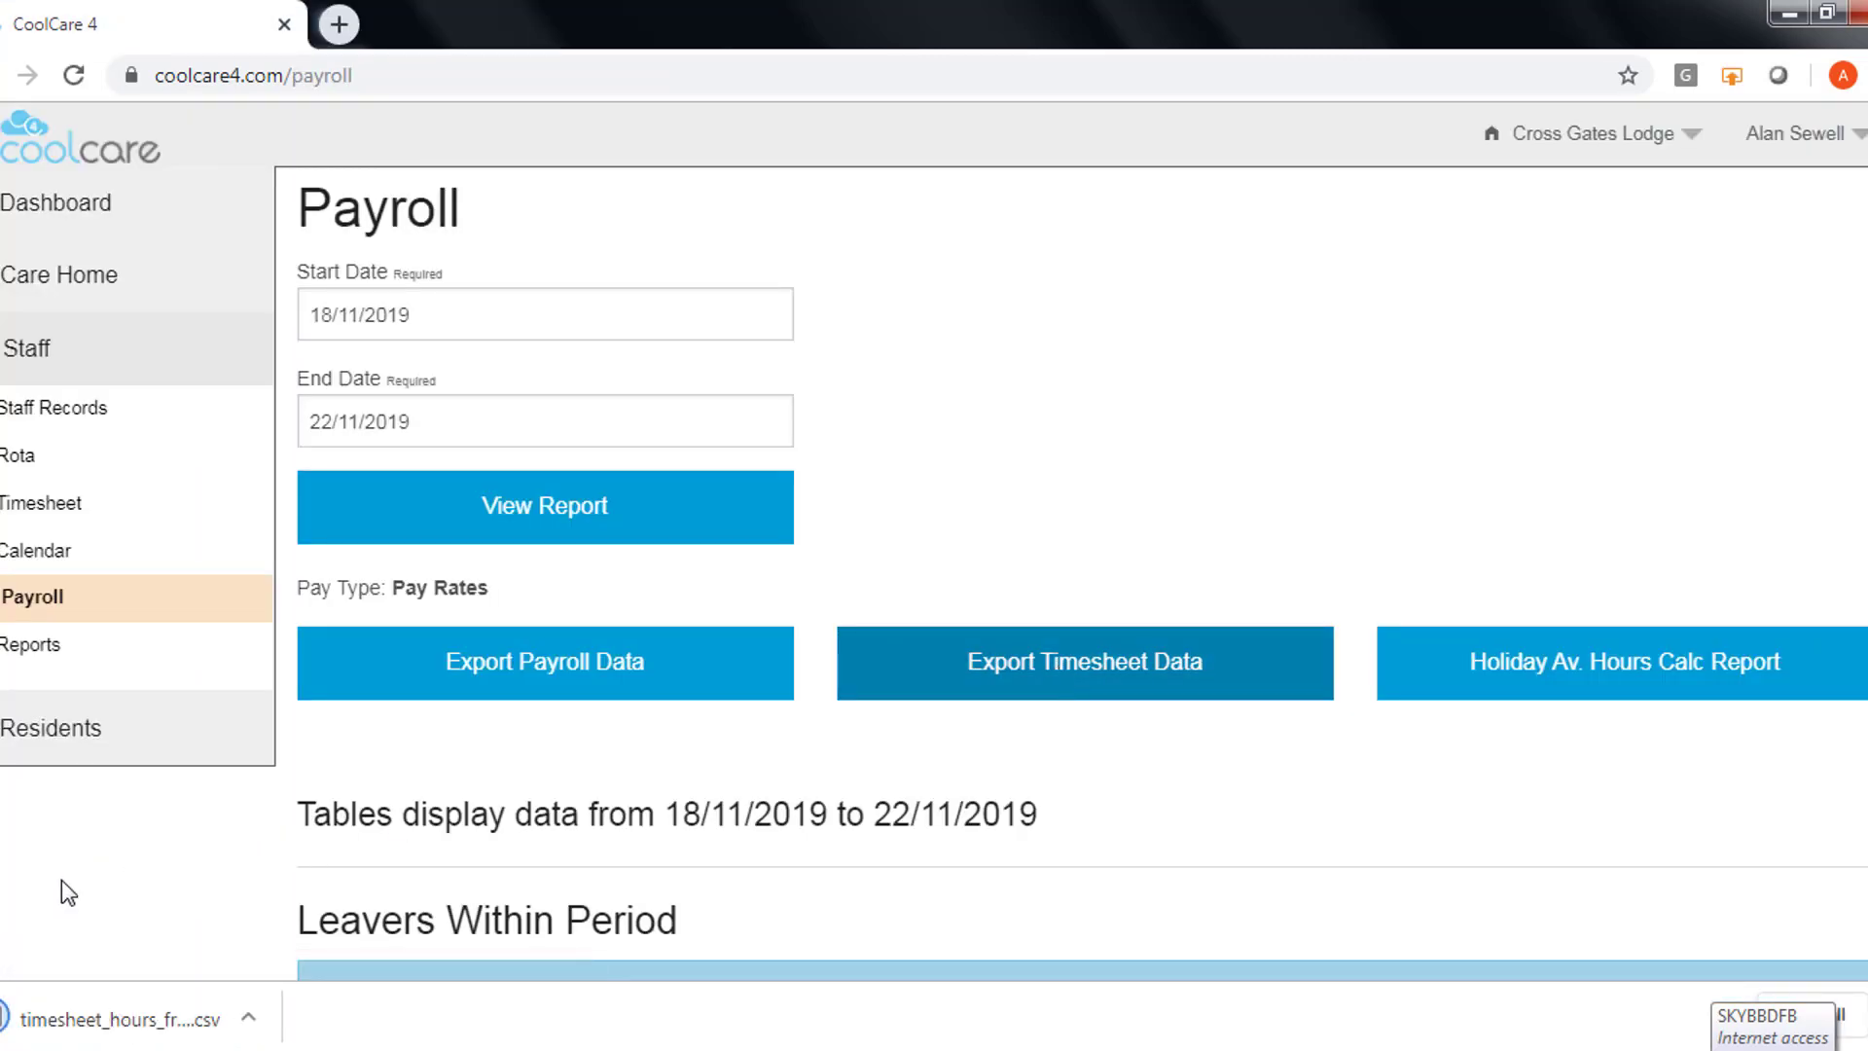
Step: Open the timesheet_hours_from_18-11-2019_to_22-11-2019 CSV in Excel and AutoFit all column widths
left_click(32, 1033)
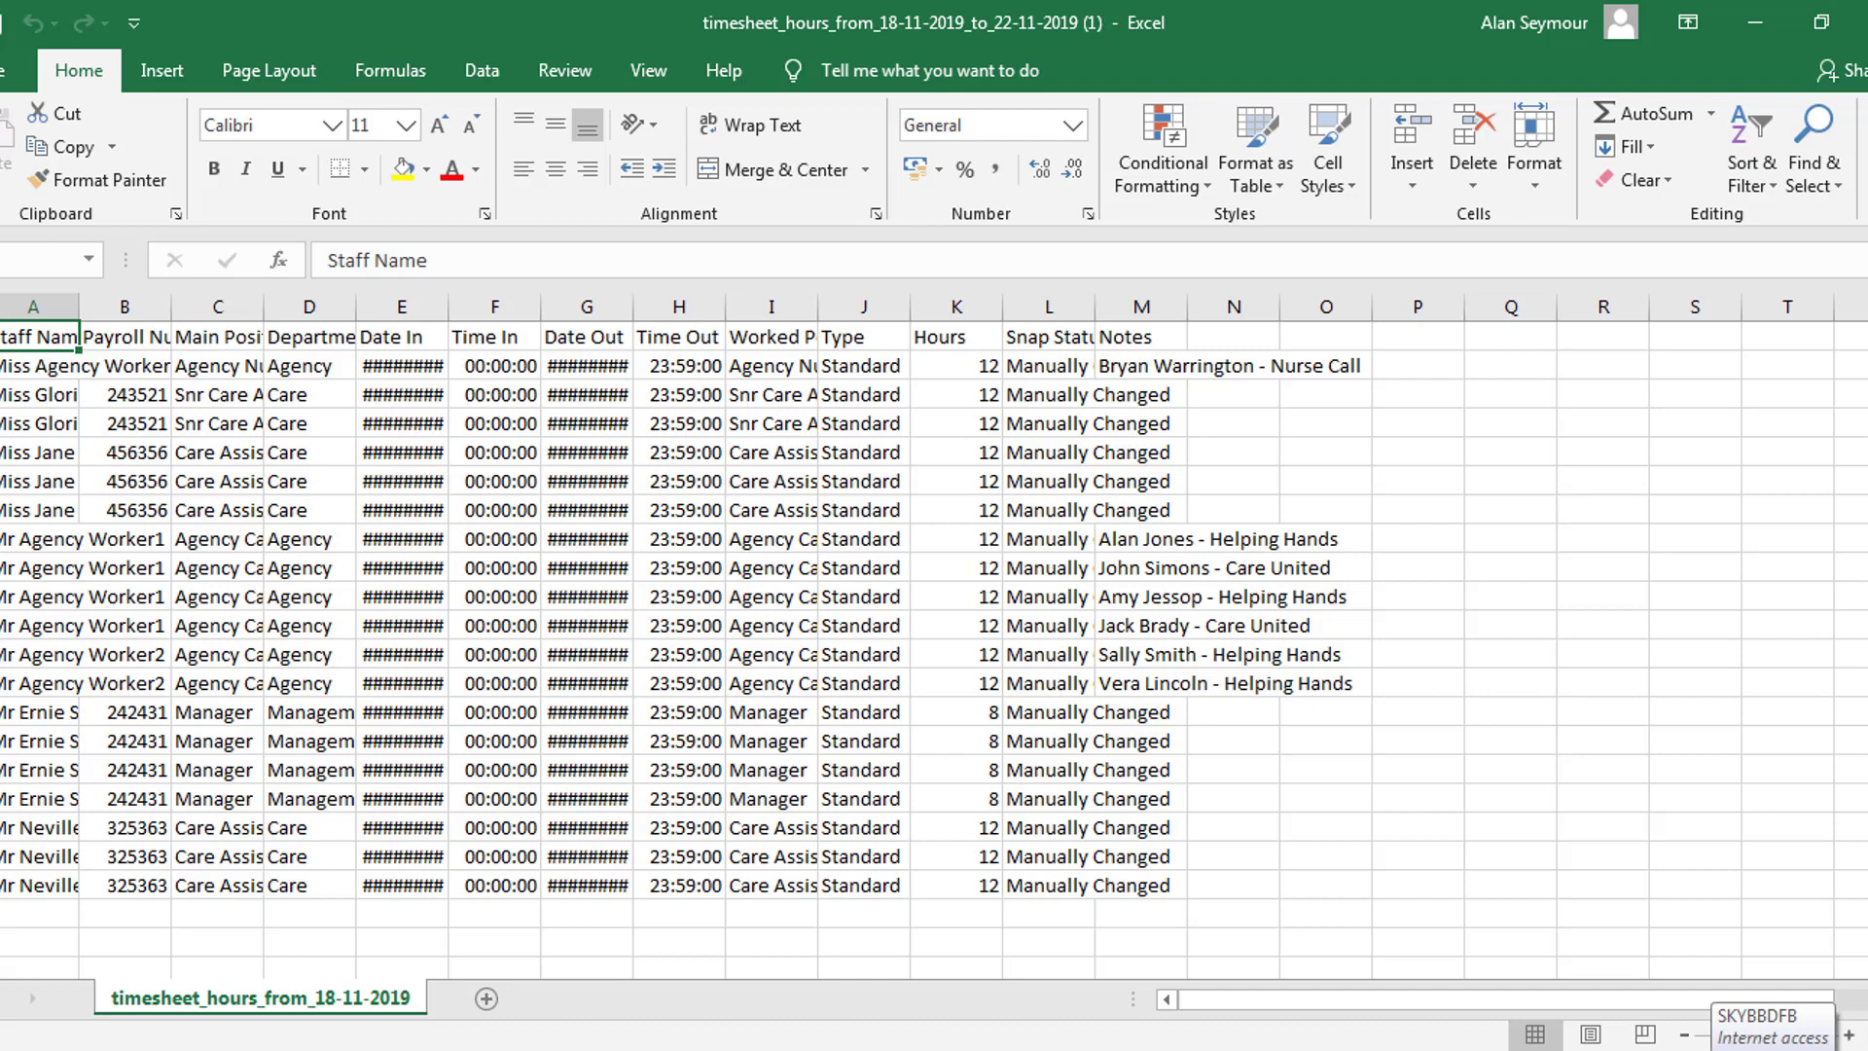
key("ctrl+a")
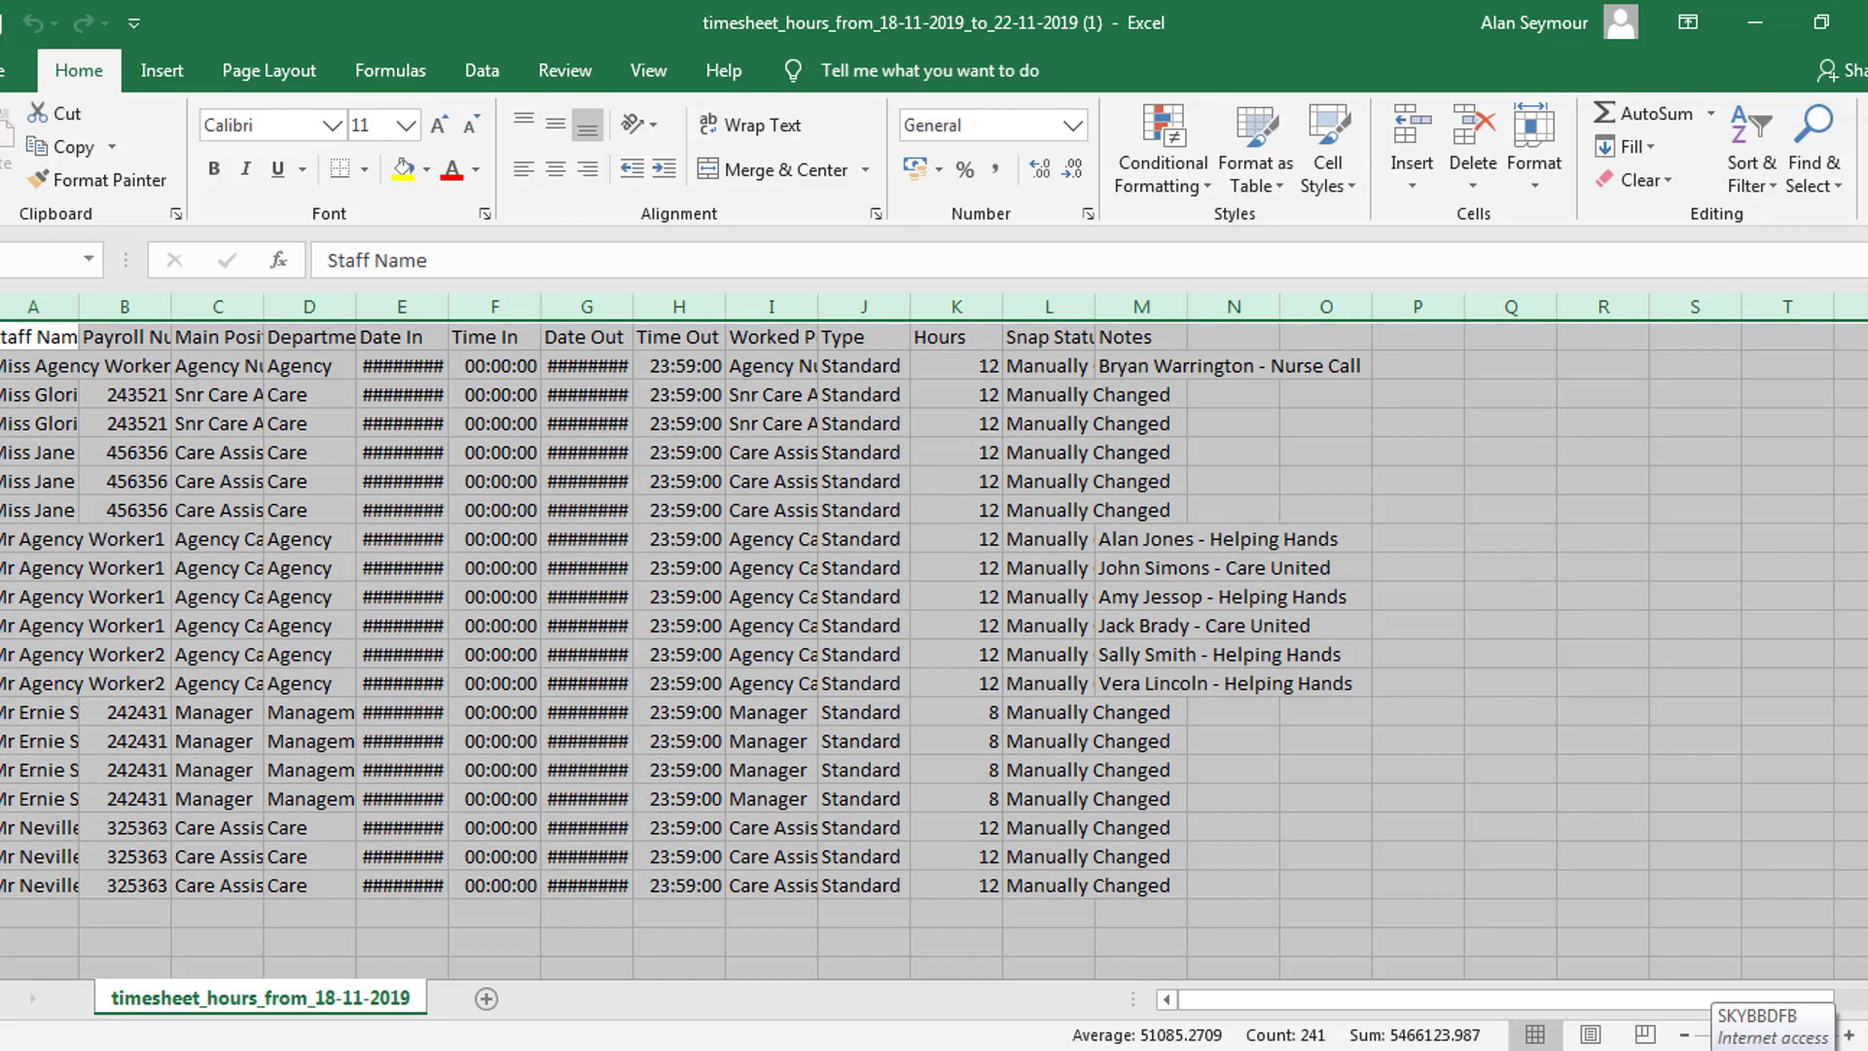
double_click(81, 309)
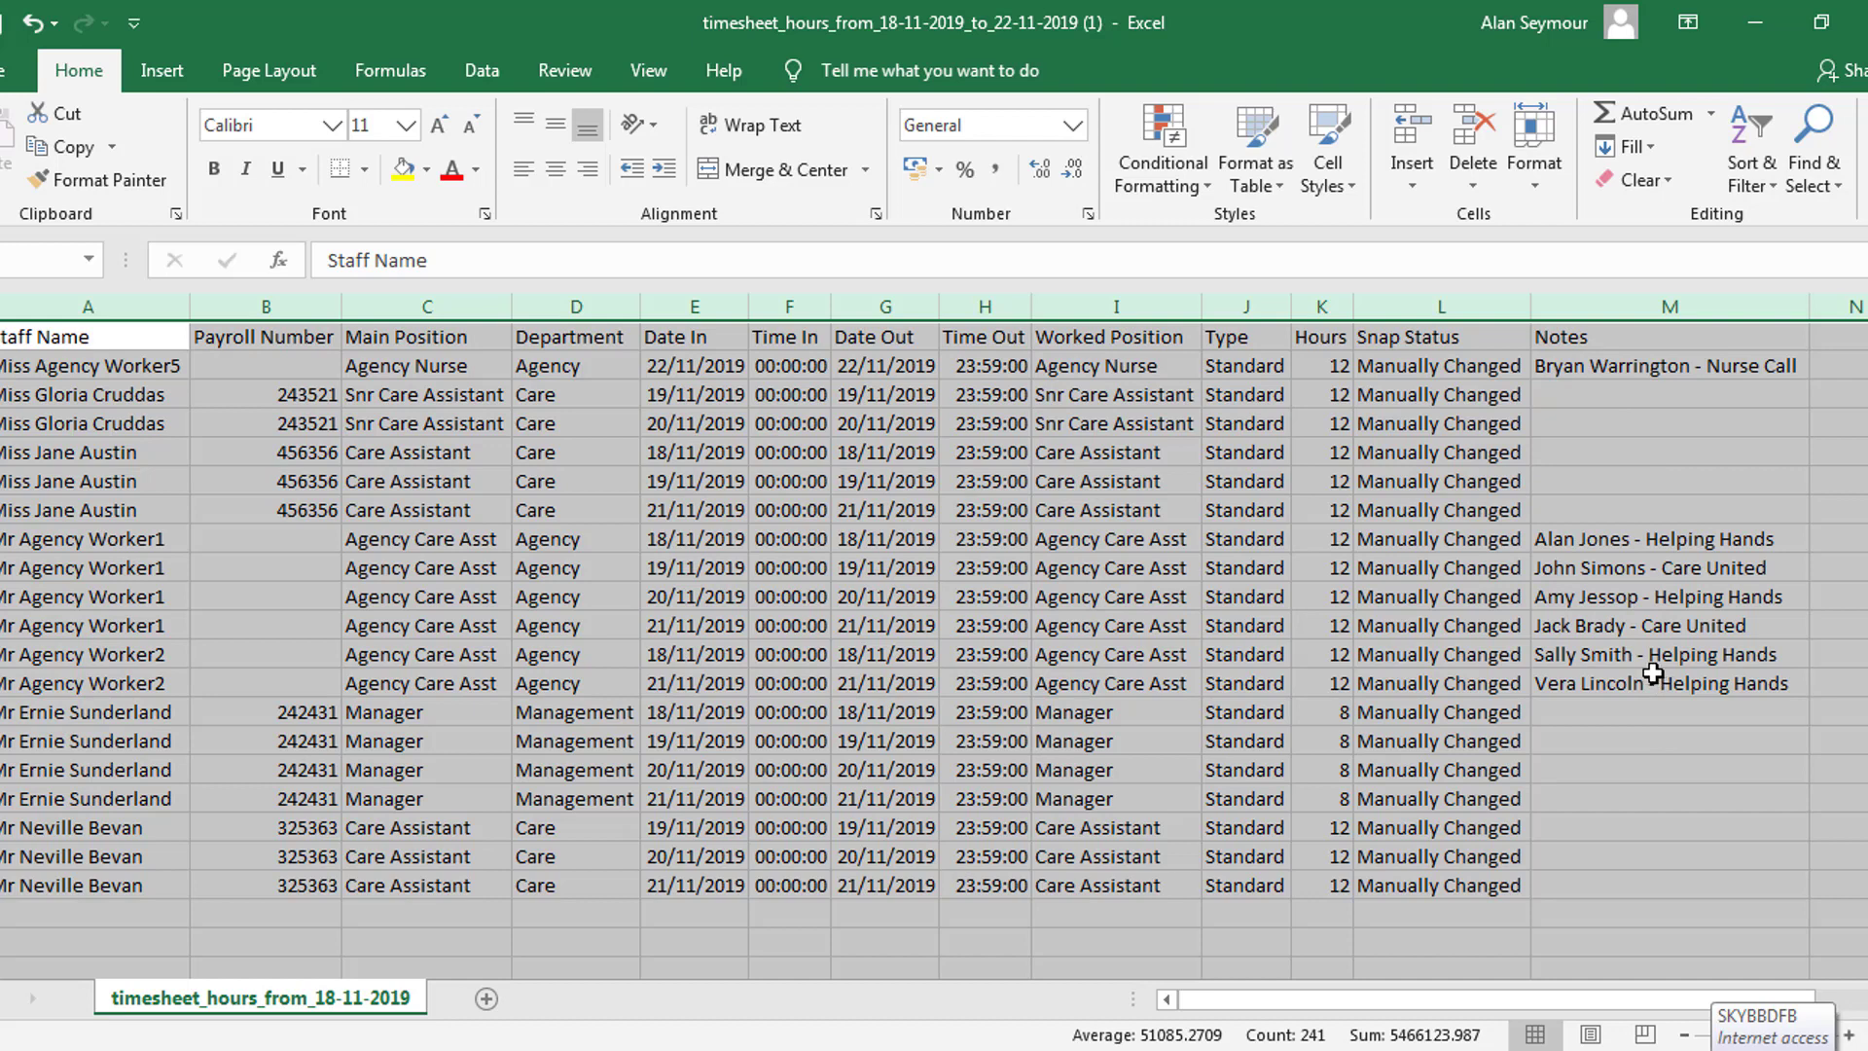
Step: Turn on header-row filtering and filter the Department column to show only Agency
left_click(484, 70)
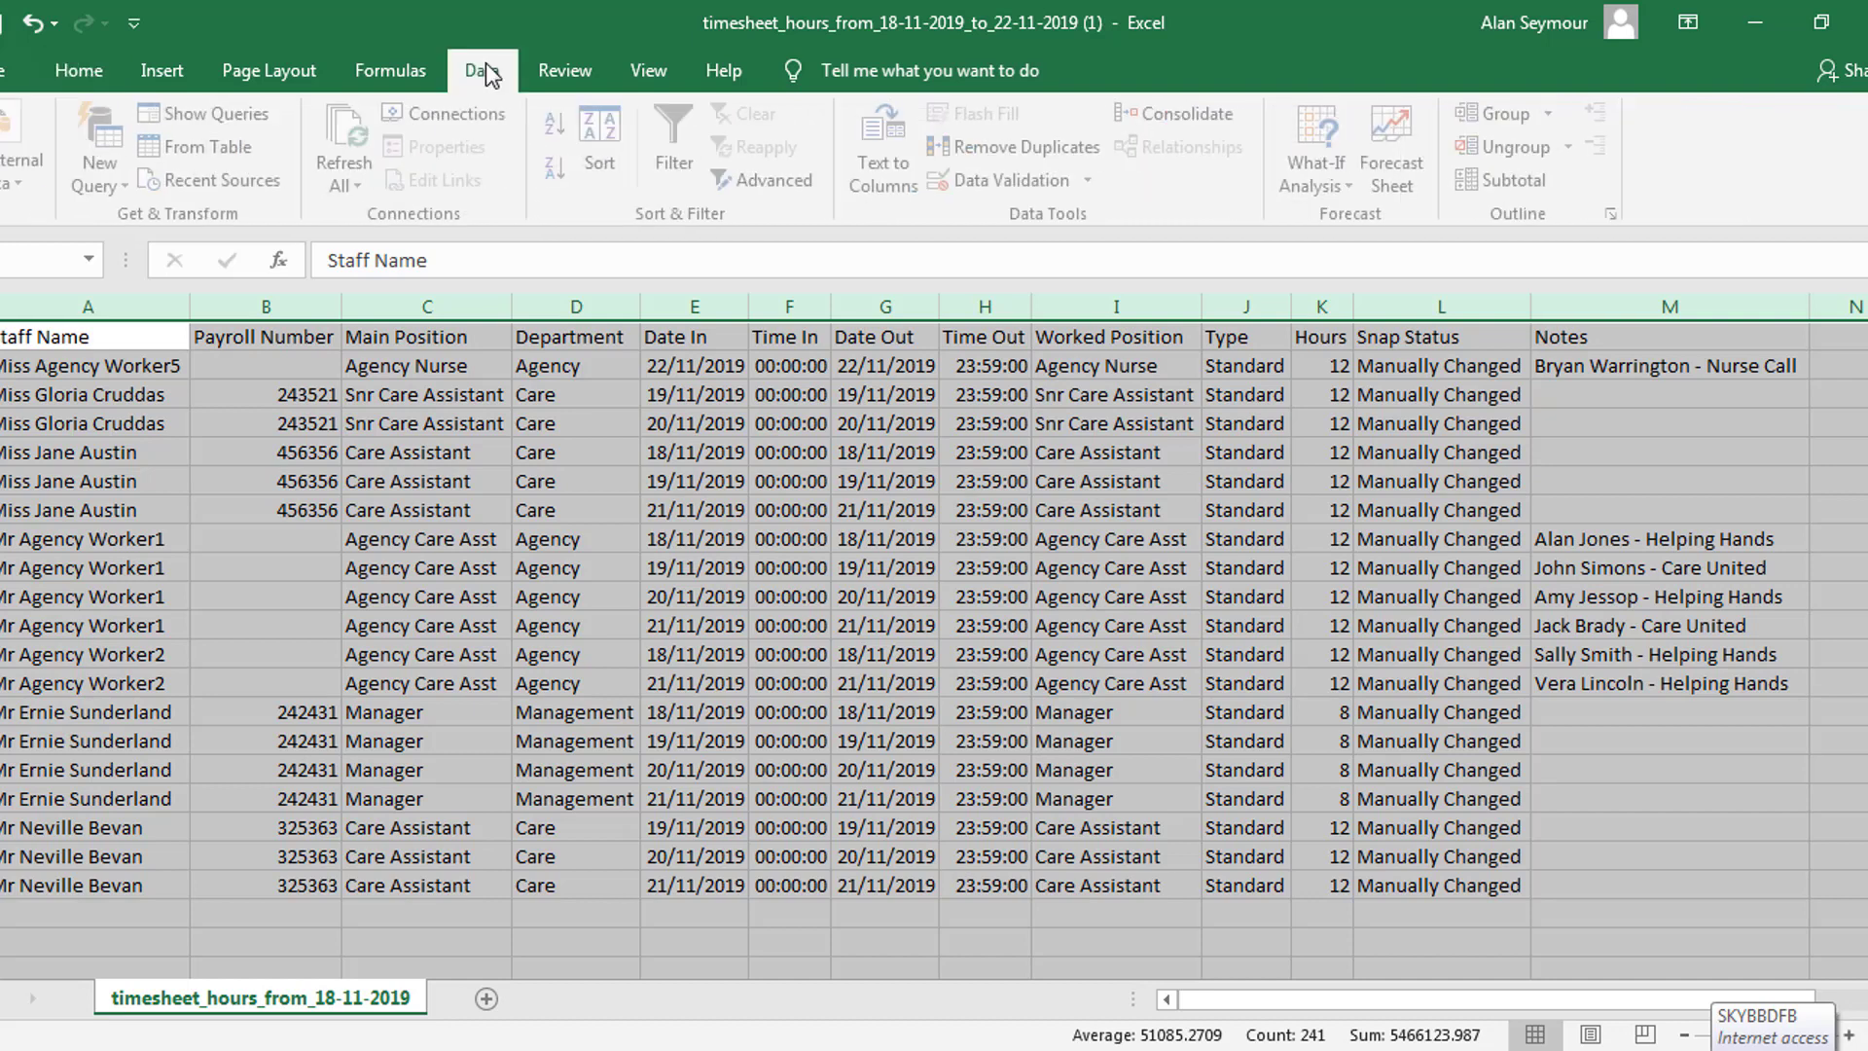
left_click(675, 136)
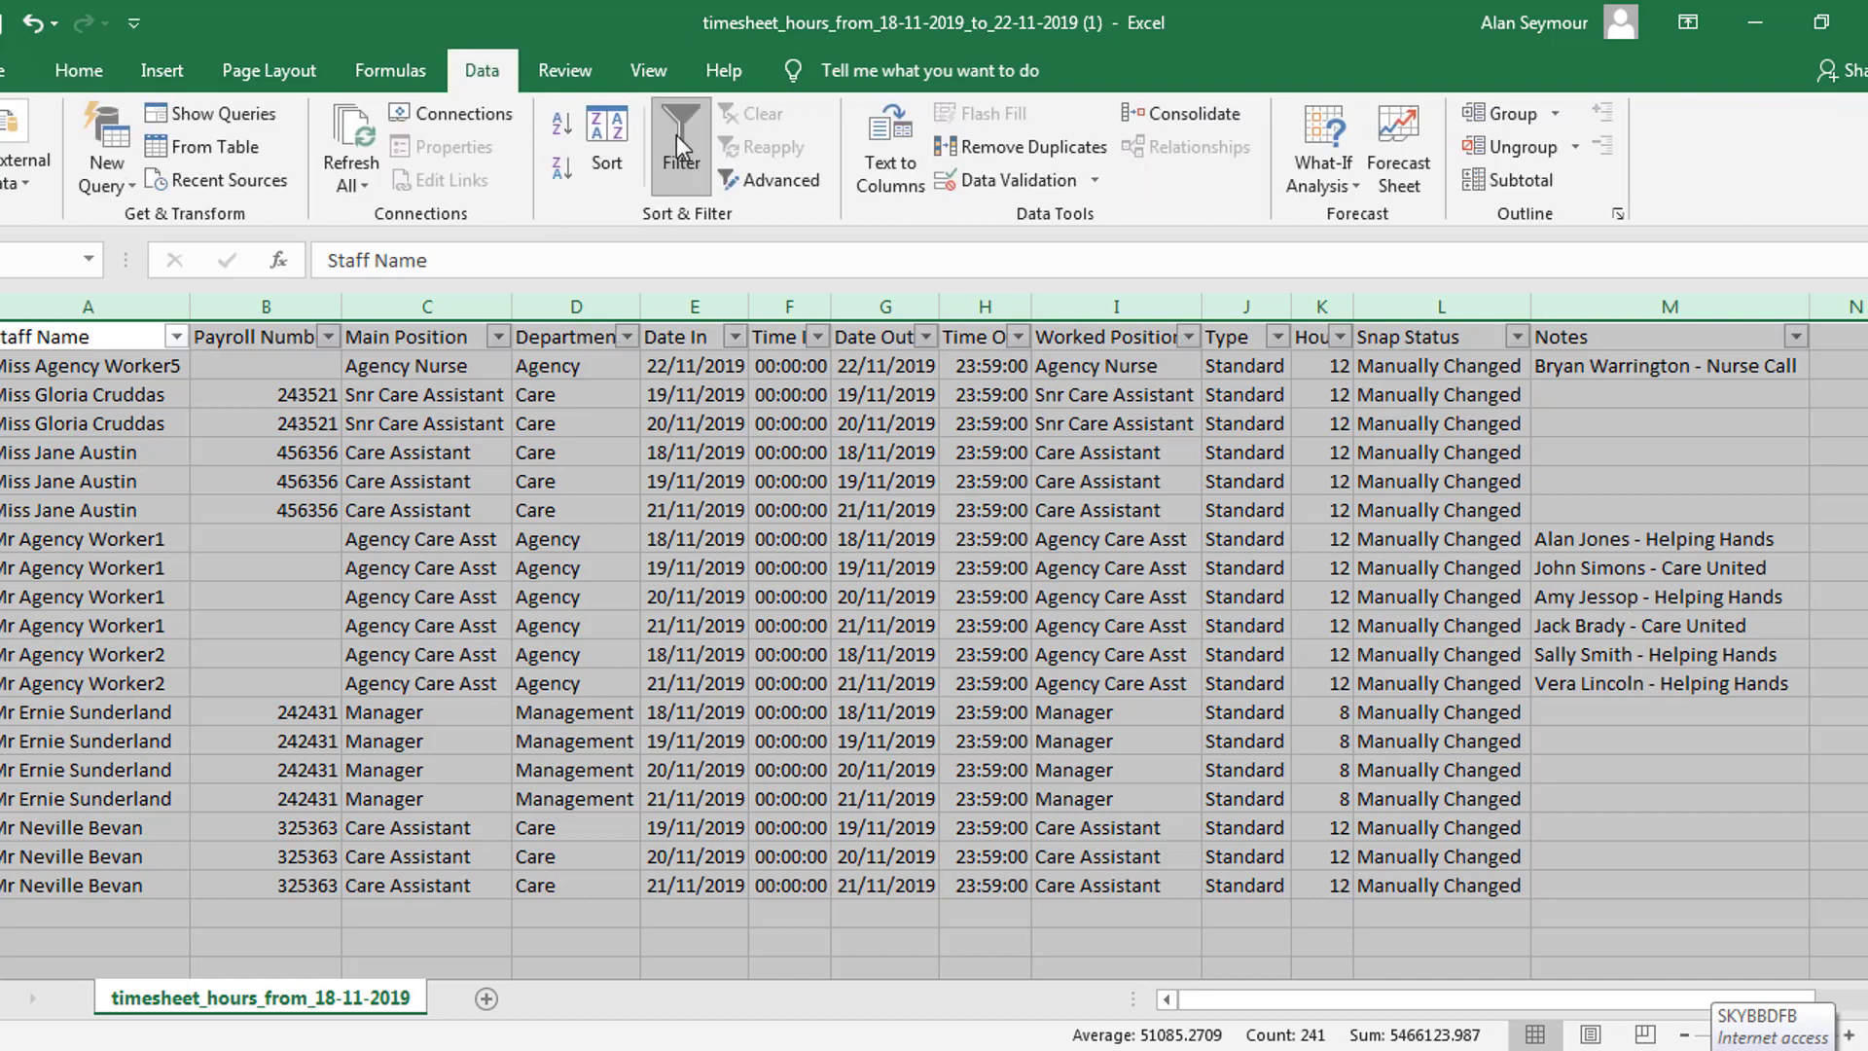
left_click(628, 337)
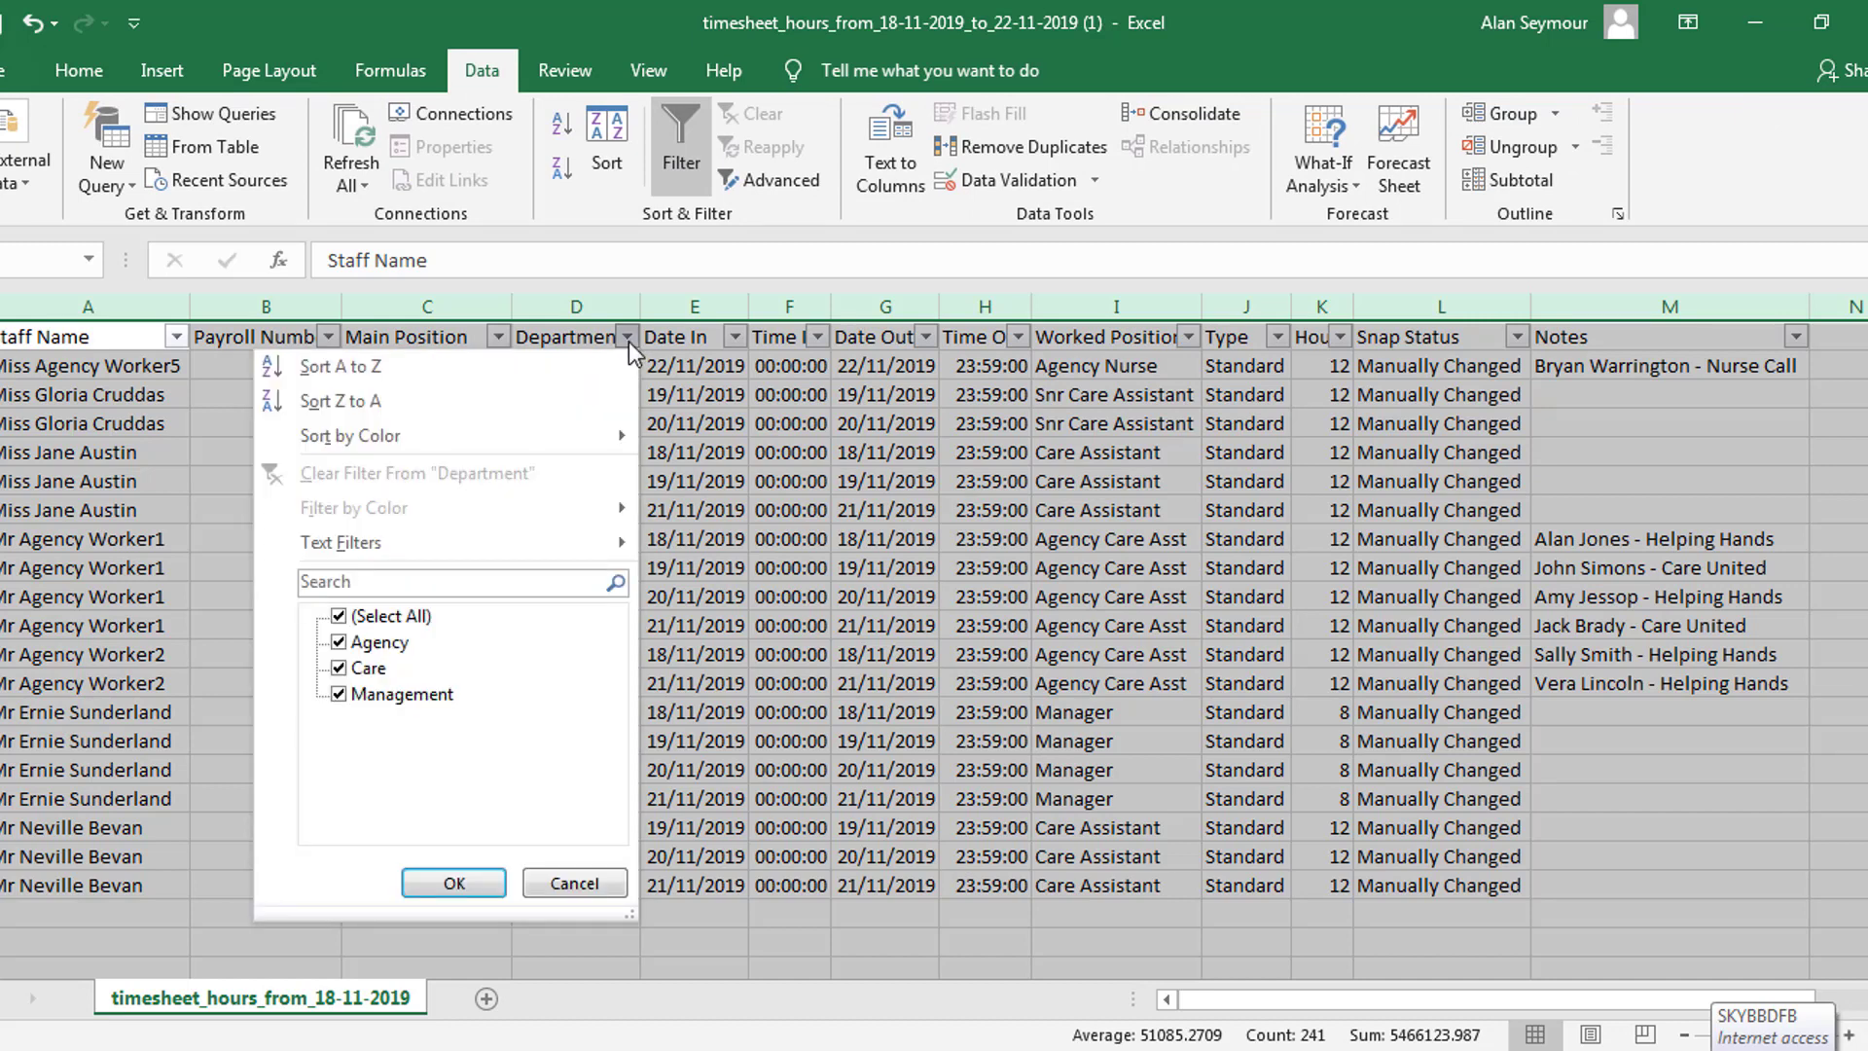
left_click(339, 616)
left_click(339, 643)
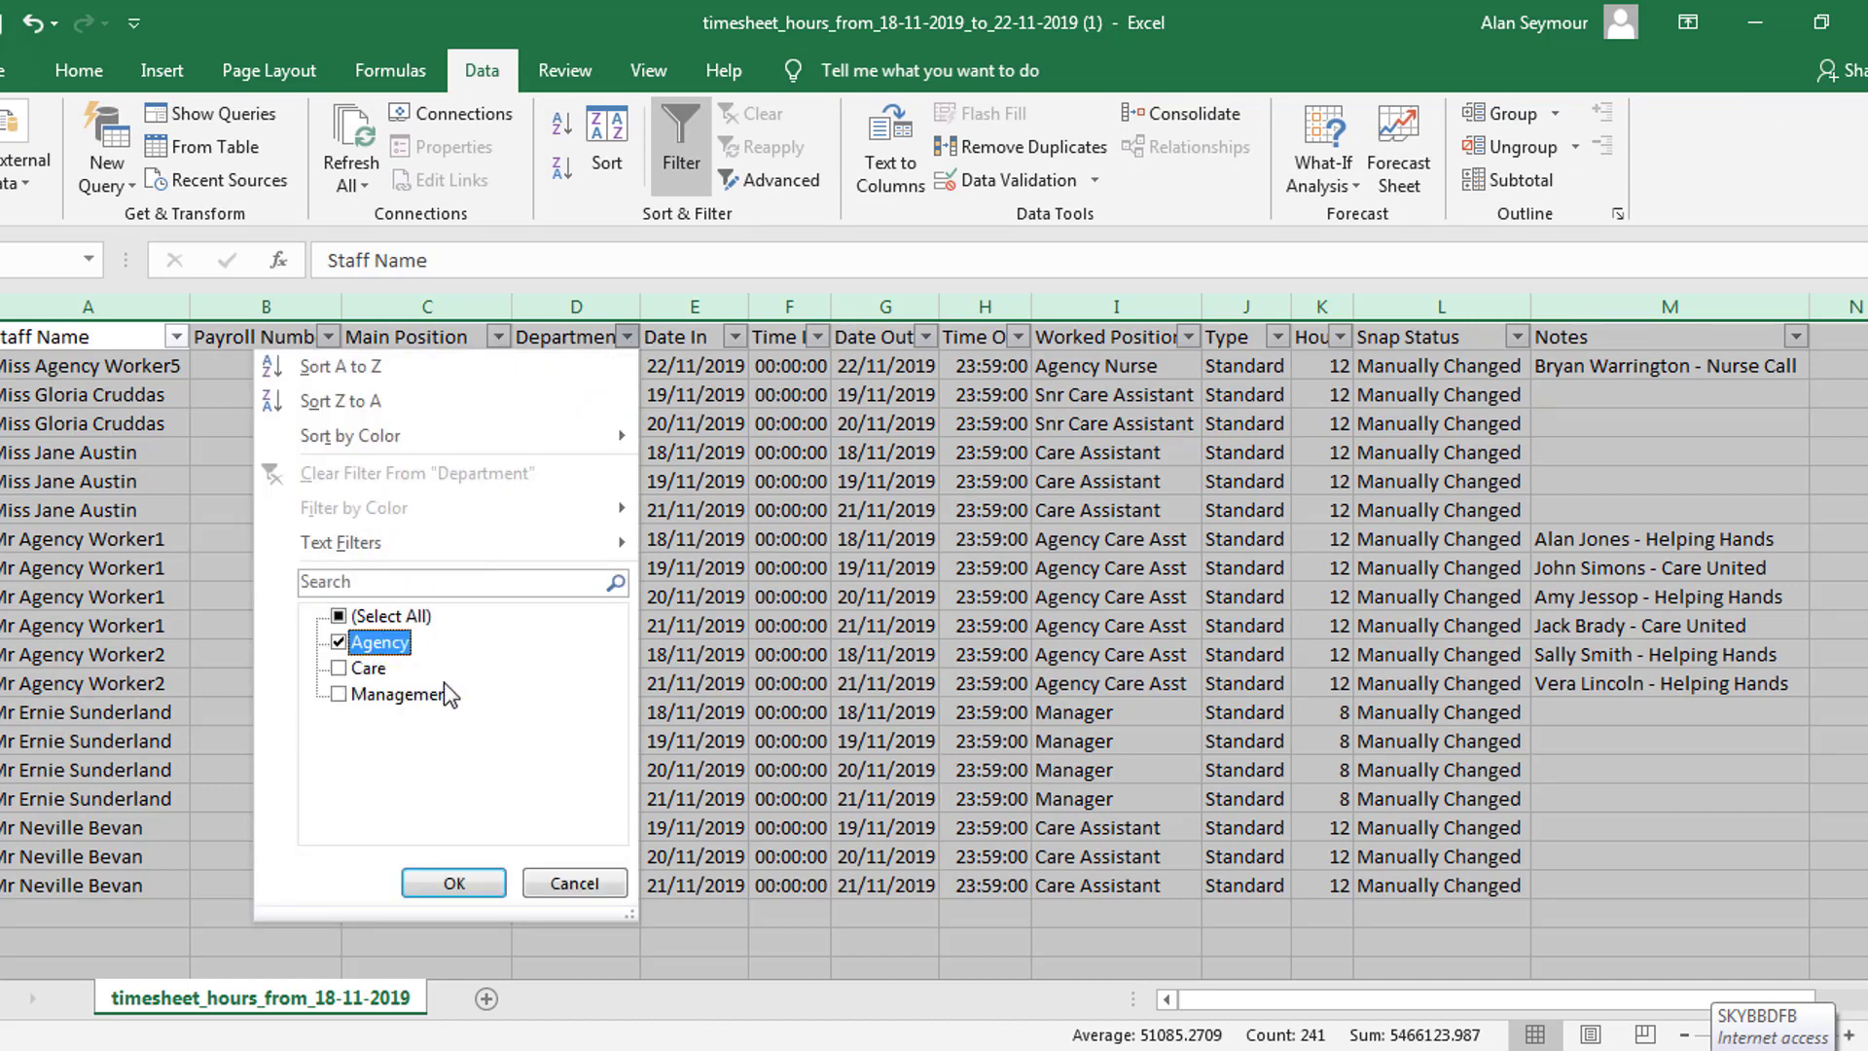
left_click(458, 884)
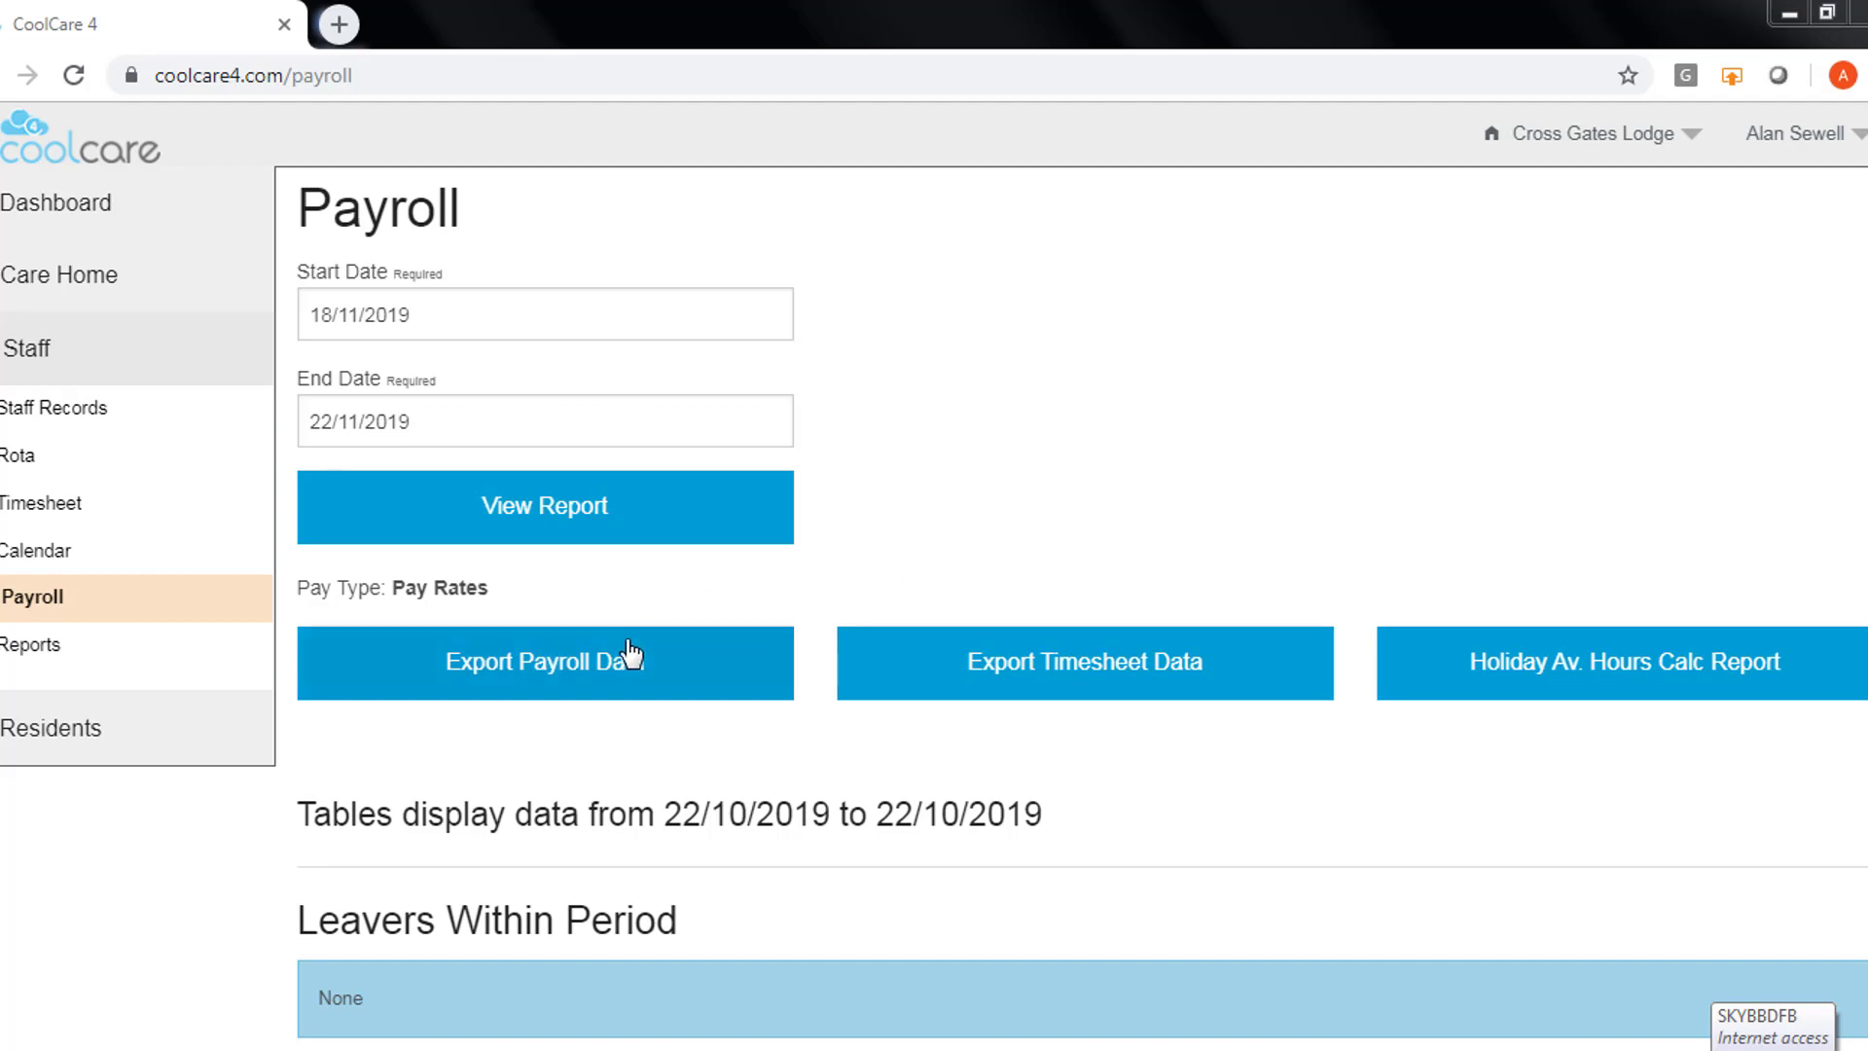
Step: Export the payroll pay-rate CSV from CoolCare 4 and open the download in Excel
left_click(517, 666)
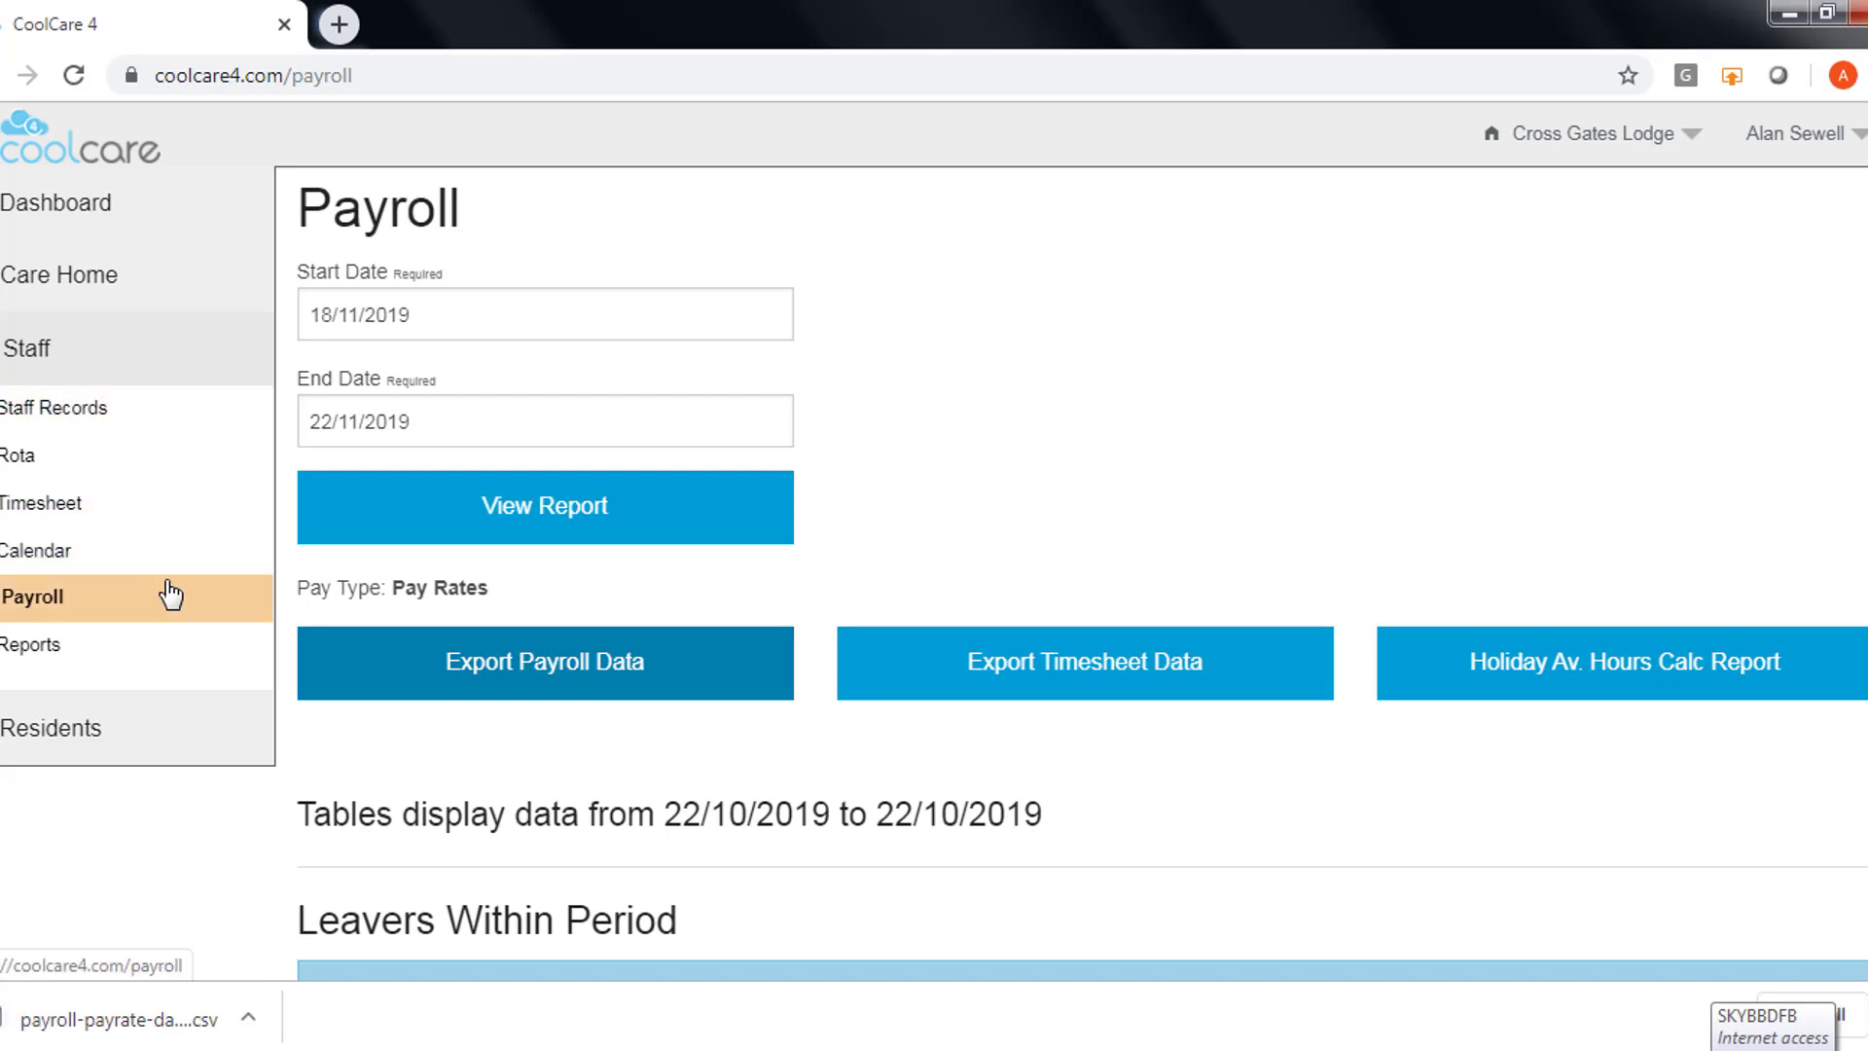
left_click(58, 1022)
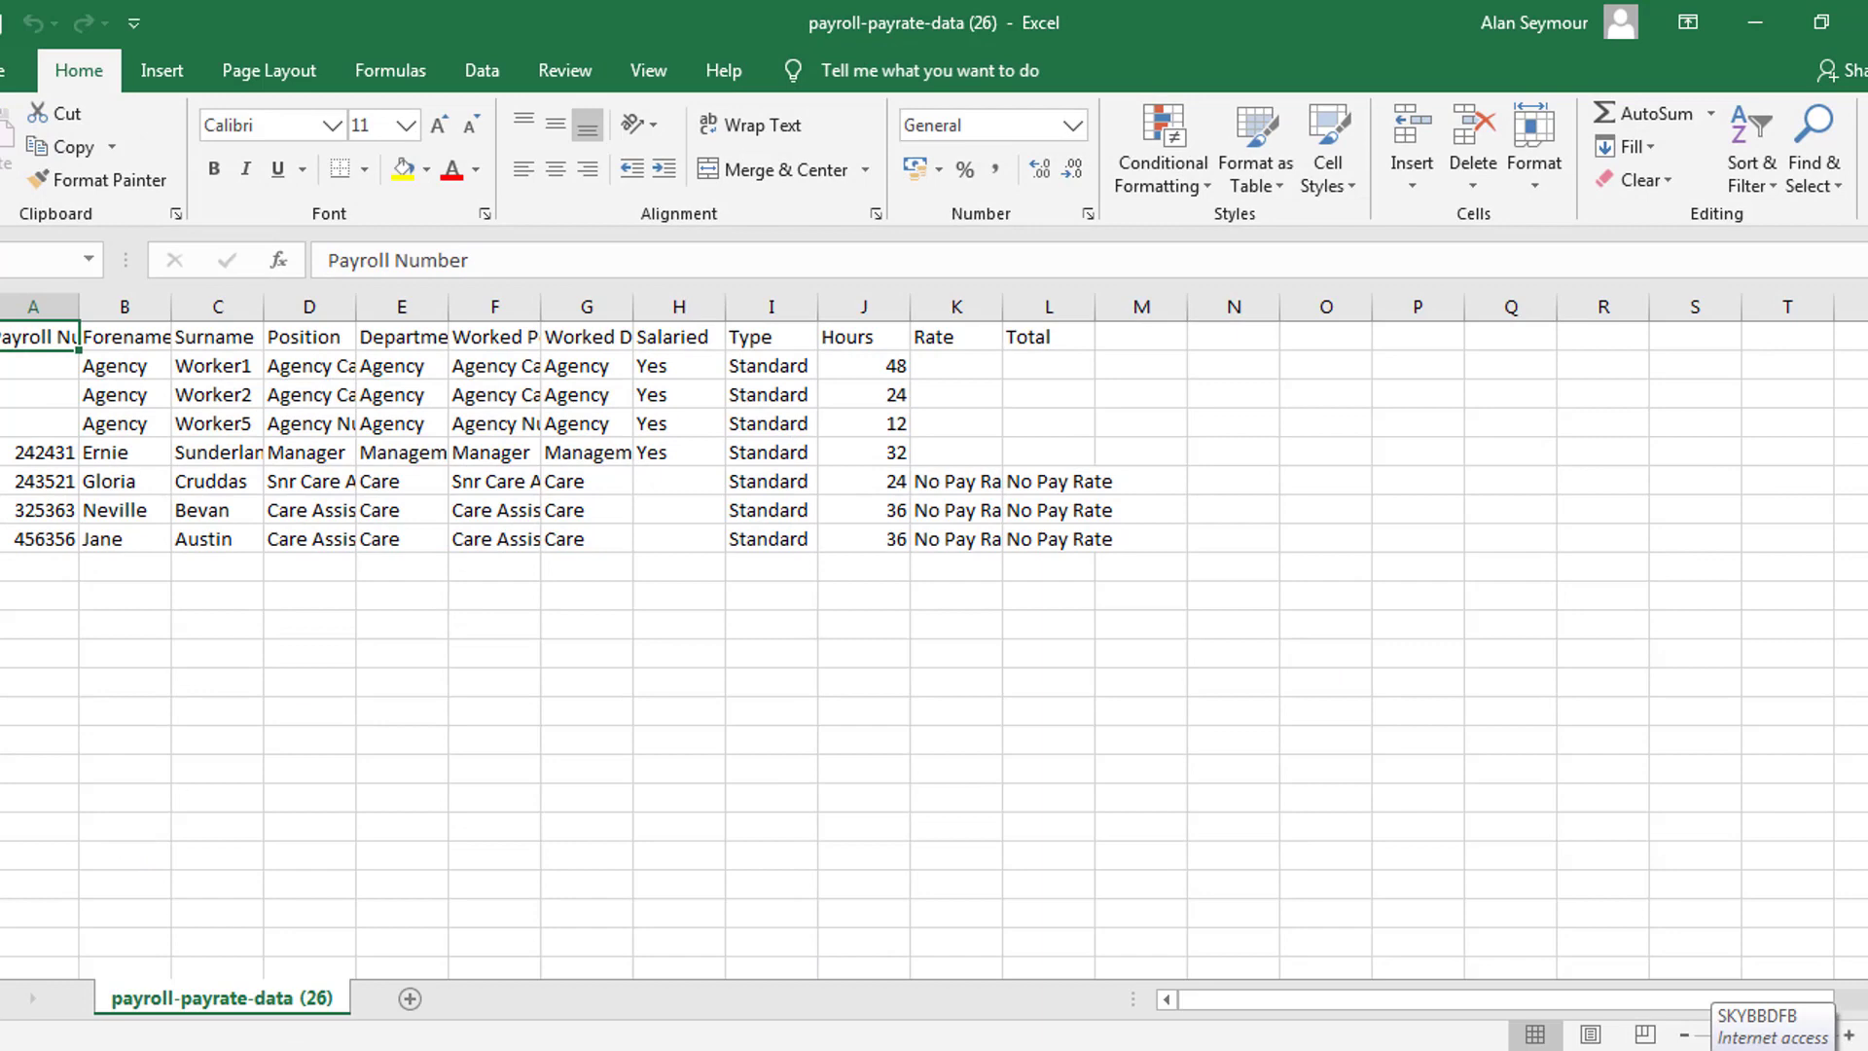
Step: Filter the payroll sheet's Salaried column to exclude Yes, leaving blanks, and AutoFit all columns
key("ctrl+a")
left_click(481, 71)
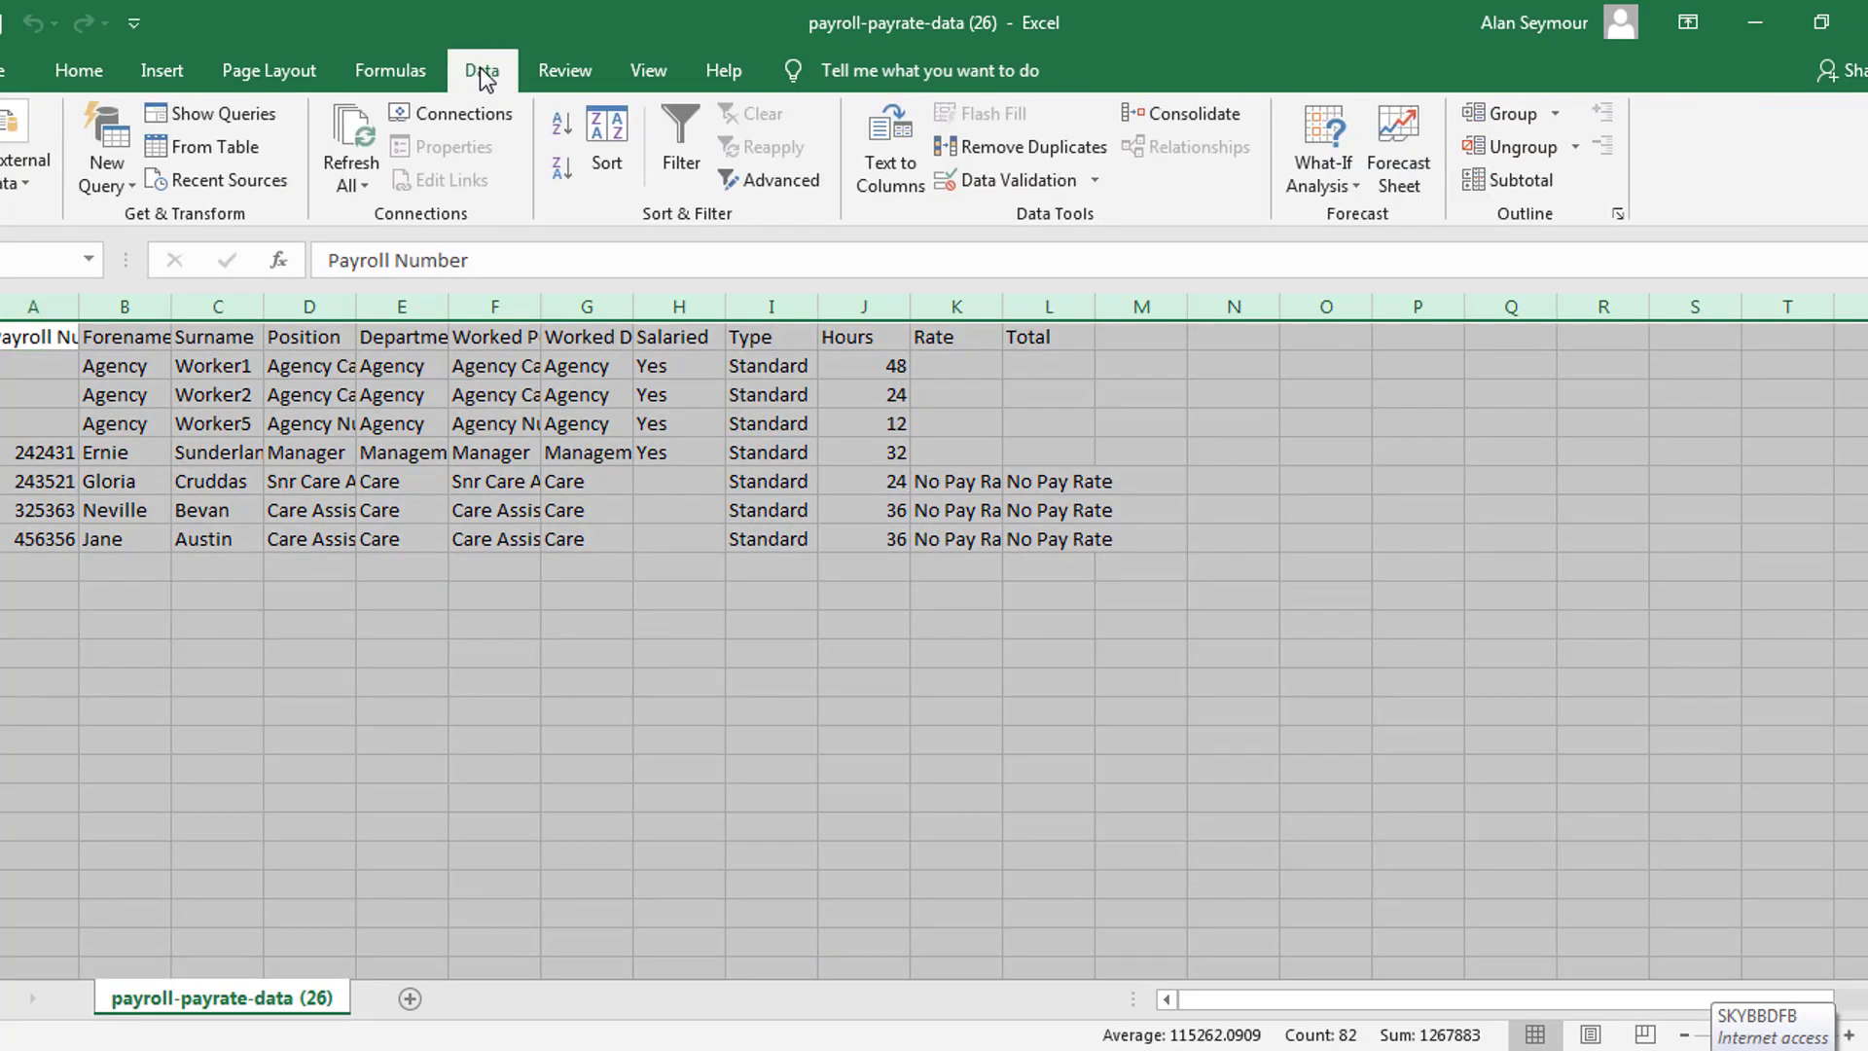
left_click(681, 146)
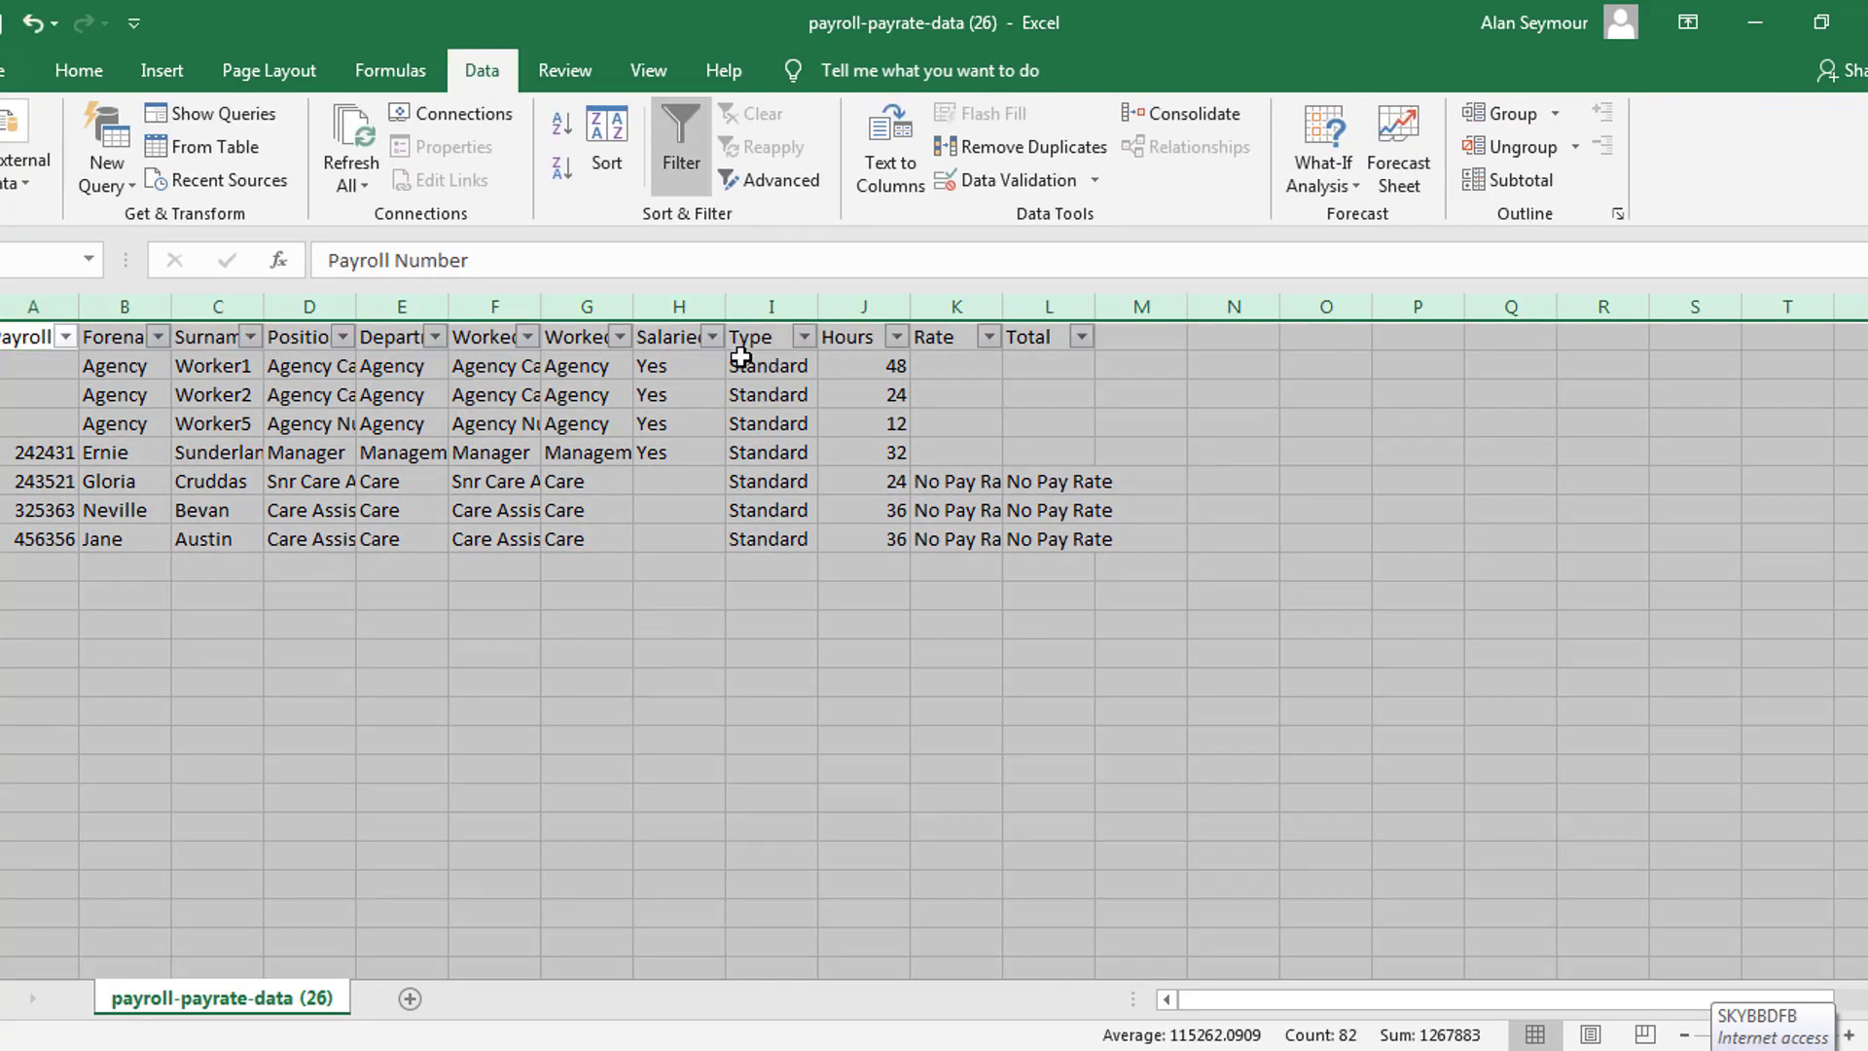
left_click(712, 337)
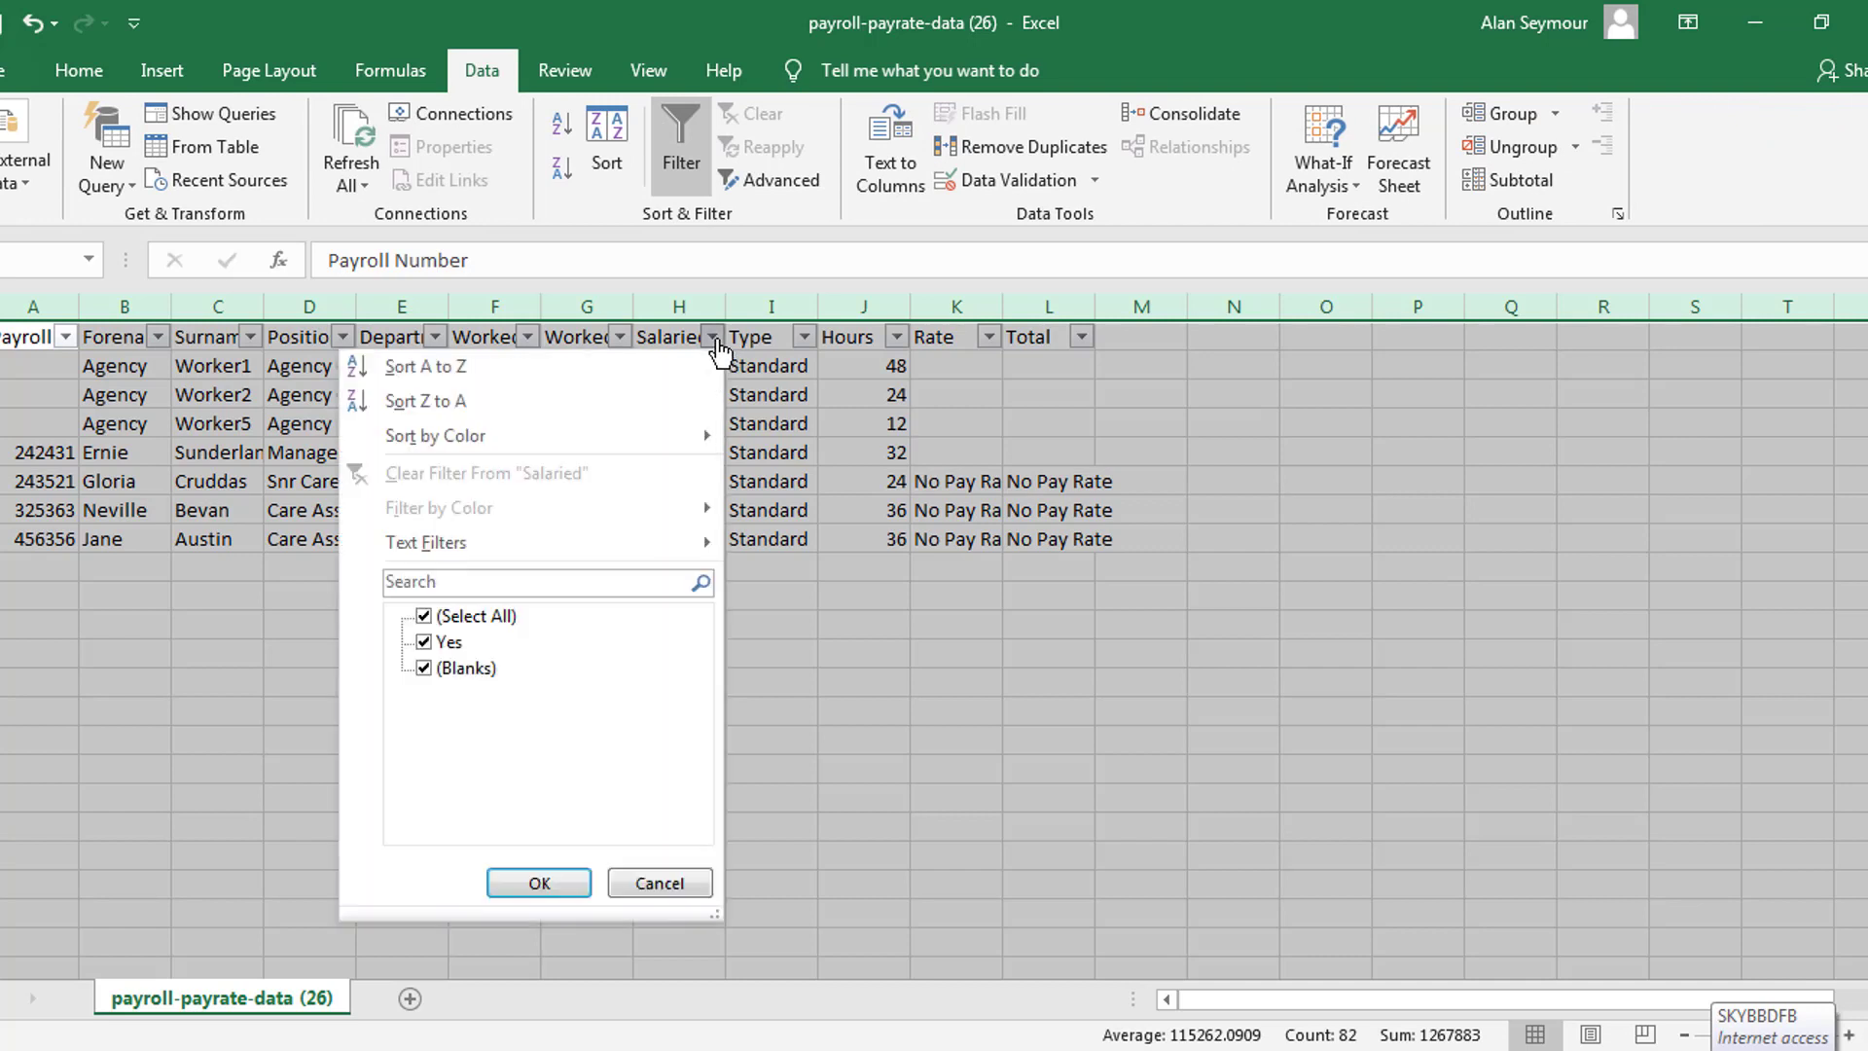
left_click(429, 646)
left_click(535, 883)
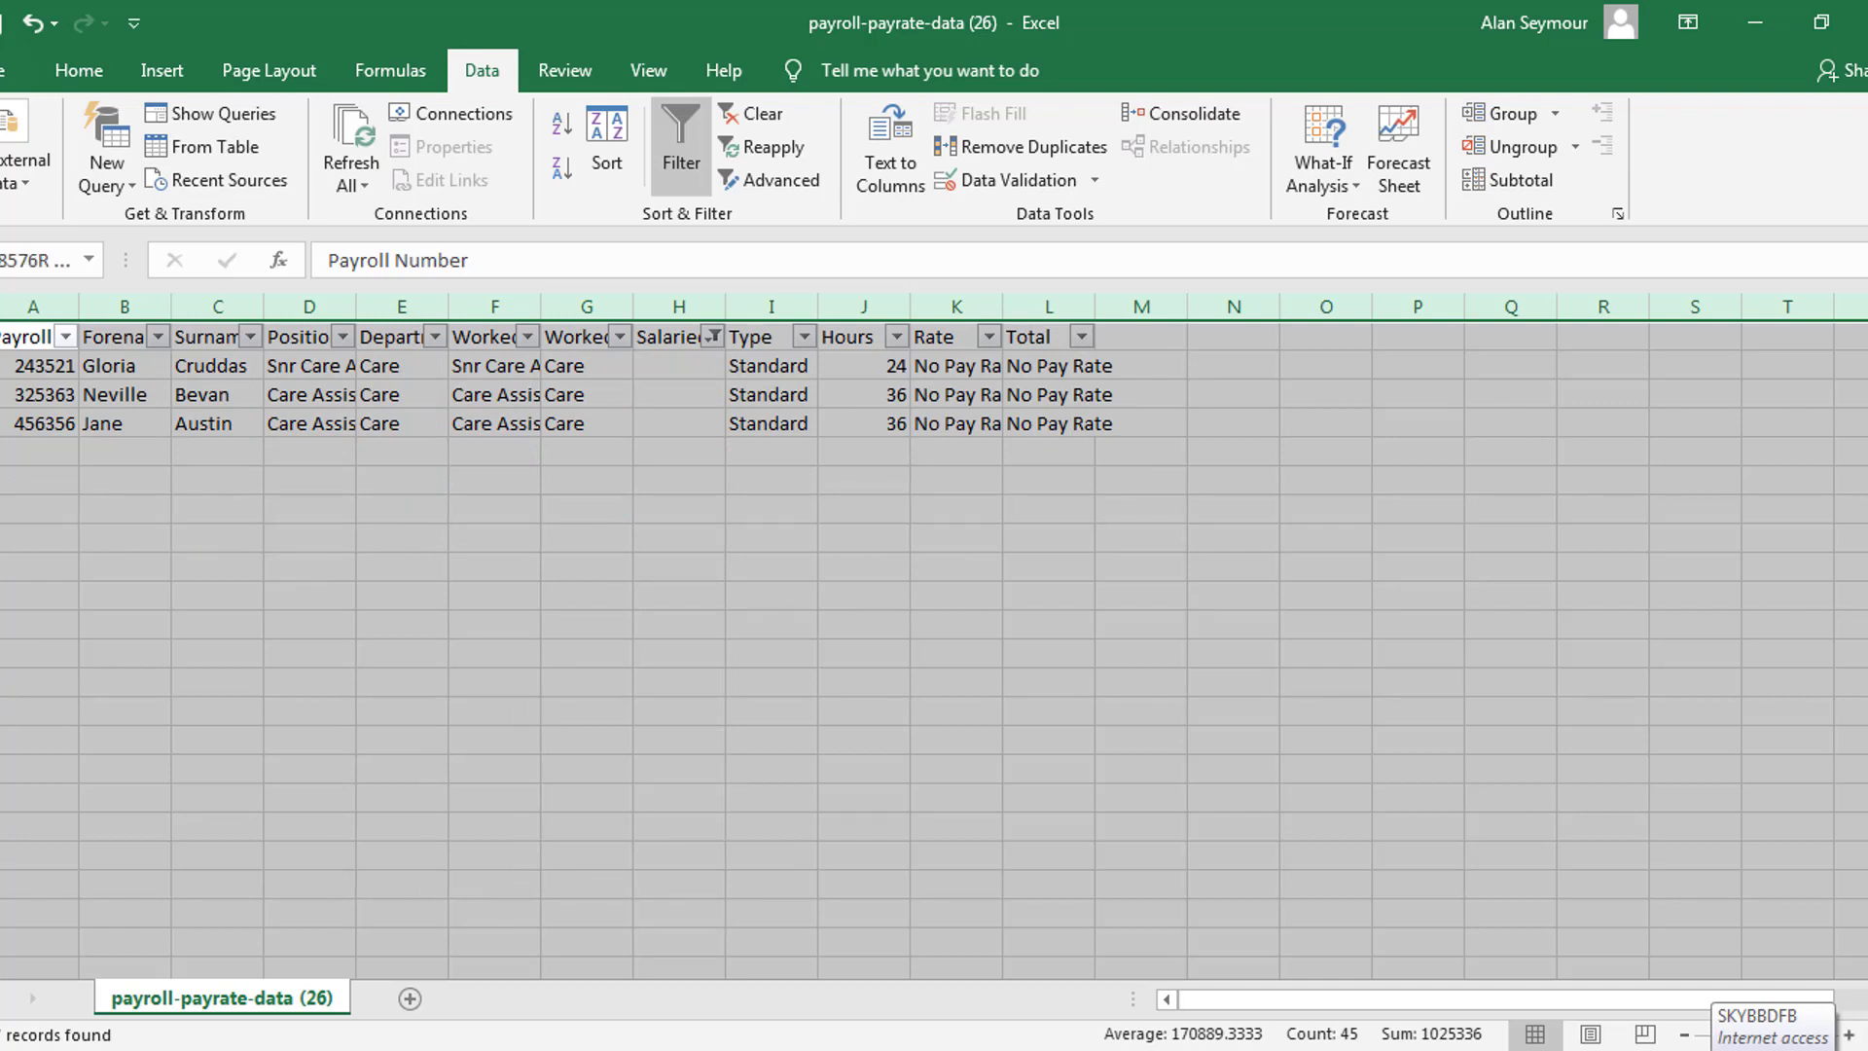
double_click(173, 314)
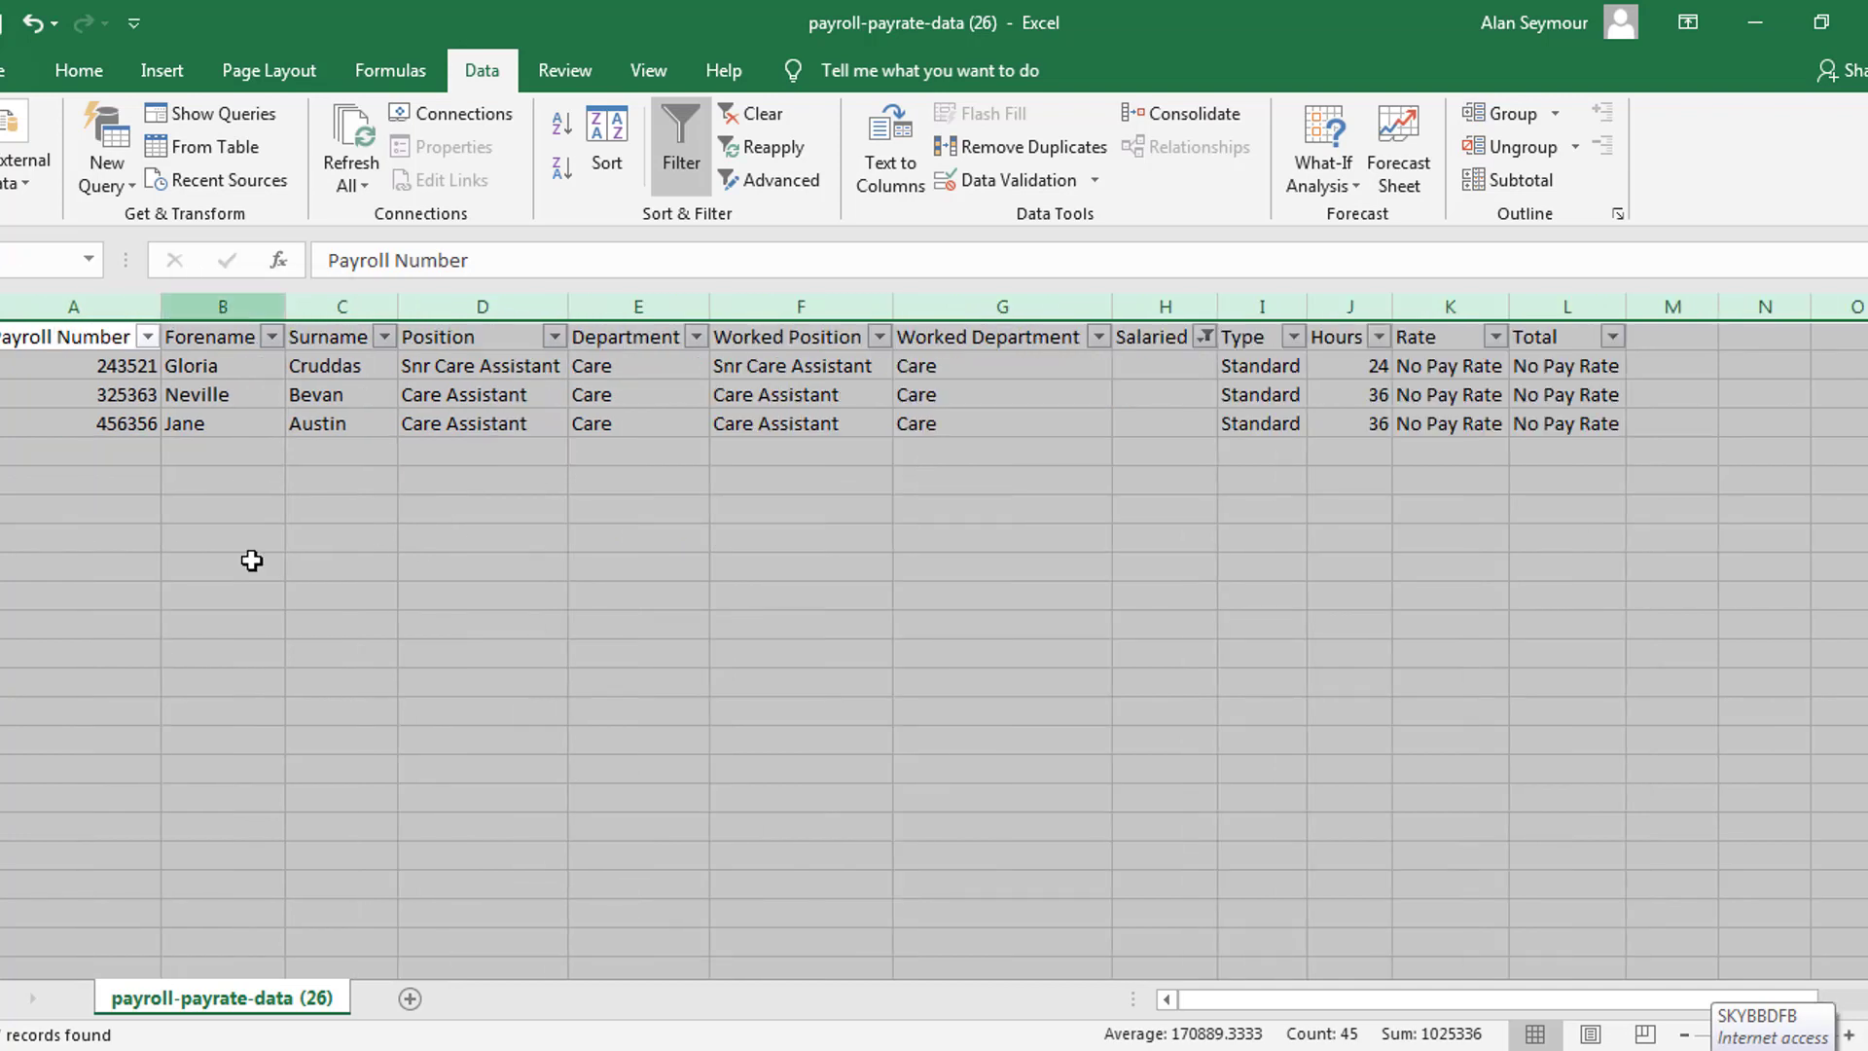